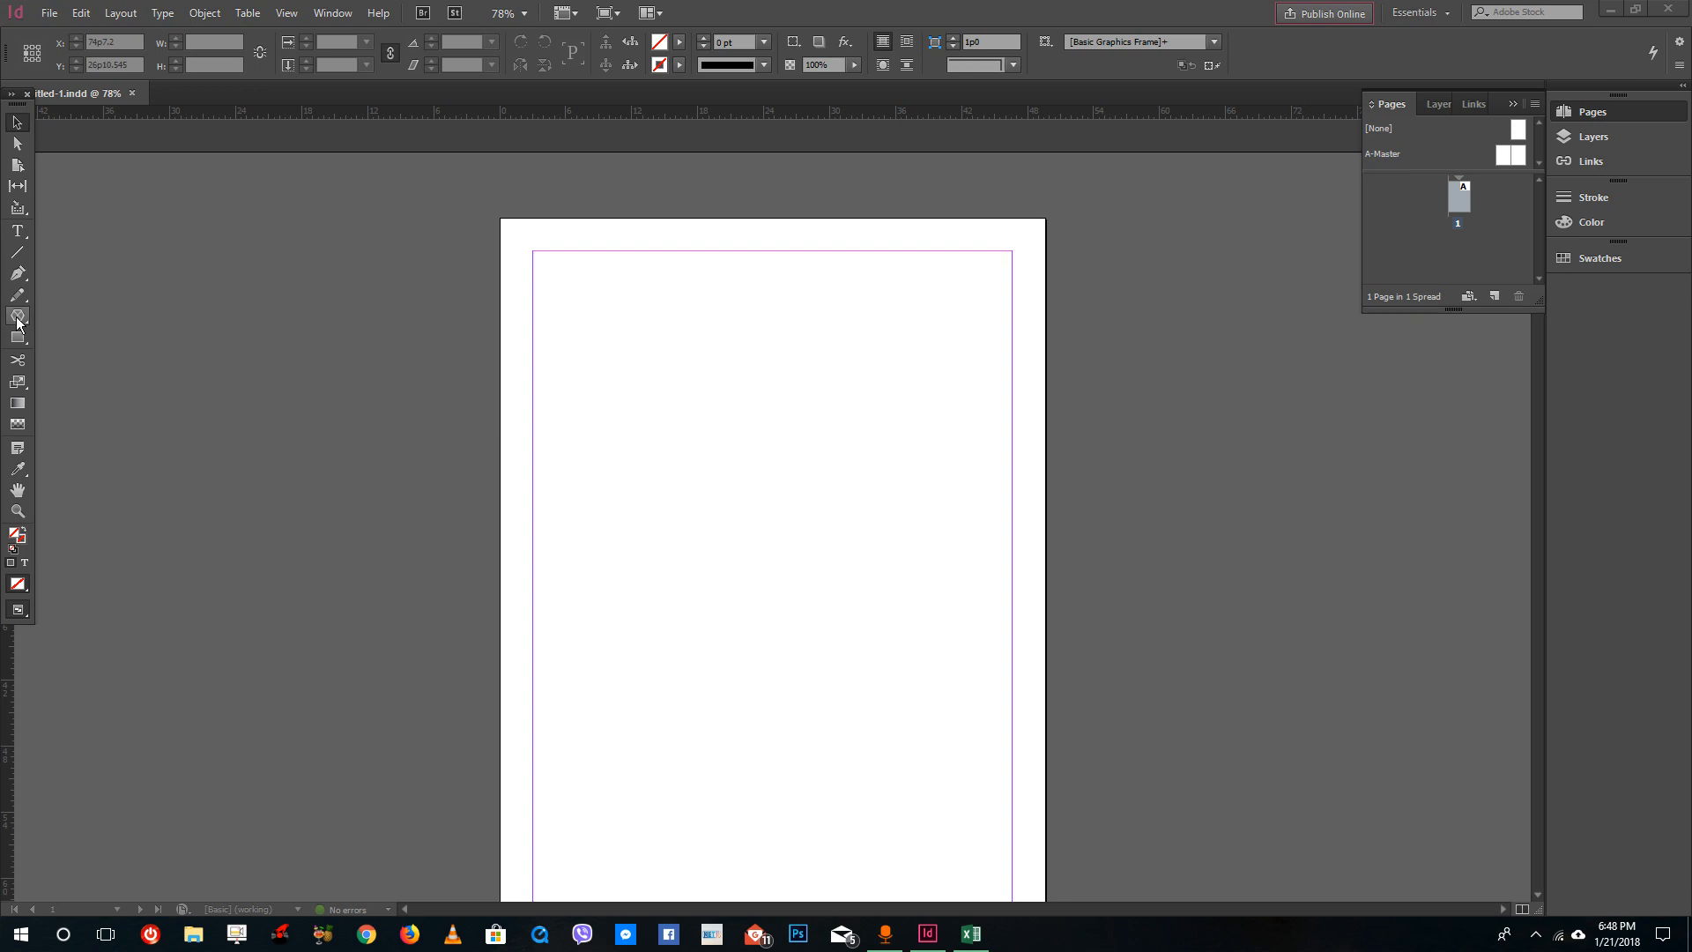
- Draw an ellipse in the upper-left part of the page with the Ellipse tool
{"action": "left_click", "coordinate": [19, 337]}
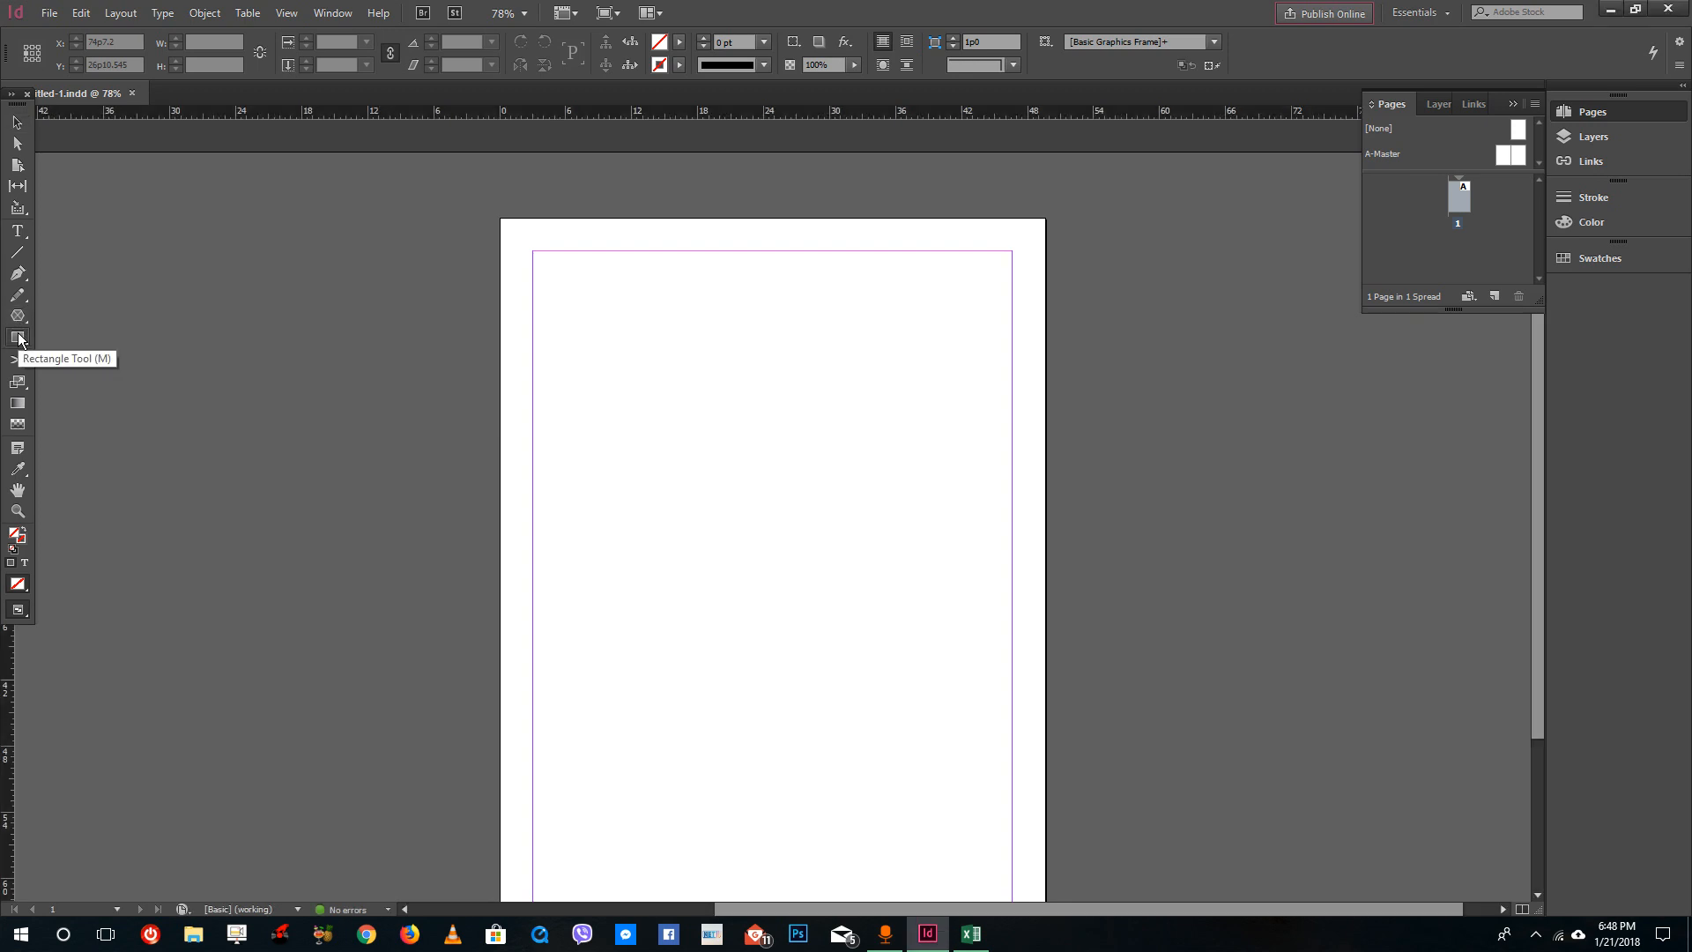
{"action": "left_click", "coordinate": [106, 357]}
{"action": "left_click_drag", "start_coordinate": [622, 318], "coordinate": [784, 473]}
- Add an elliptical frame about 16p6 by 15p9 below the ellipse and a rectangular frame about 10p11 by 13p2 near the right margin
{"action": "left_click", "coordinate": [18, 315]}
{"action": "left_click", "coordinate": [129, 338]}
{"action": "left_click_drag", "start_coordinate": [613, 540], "coordinate": [795, 712]}
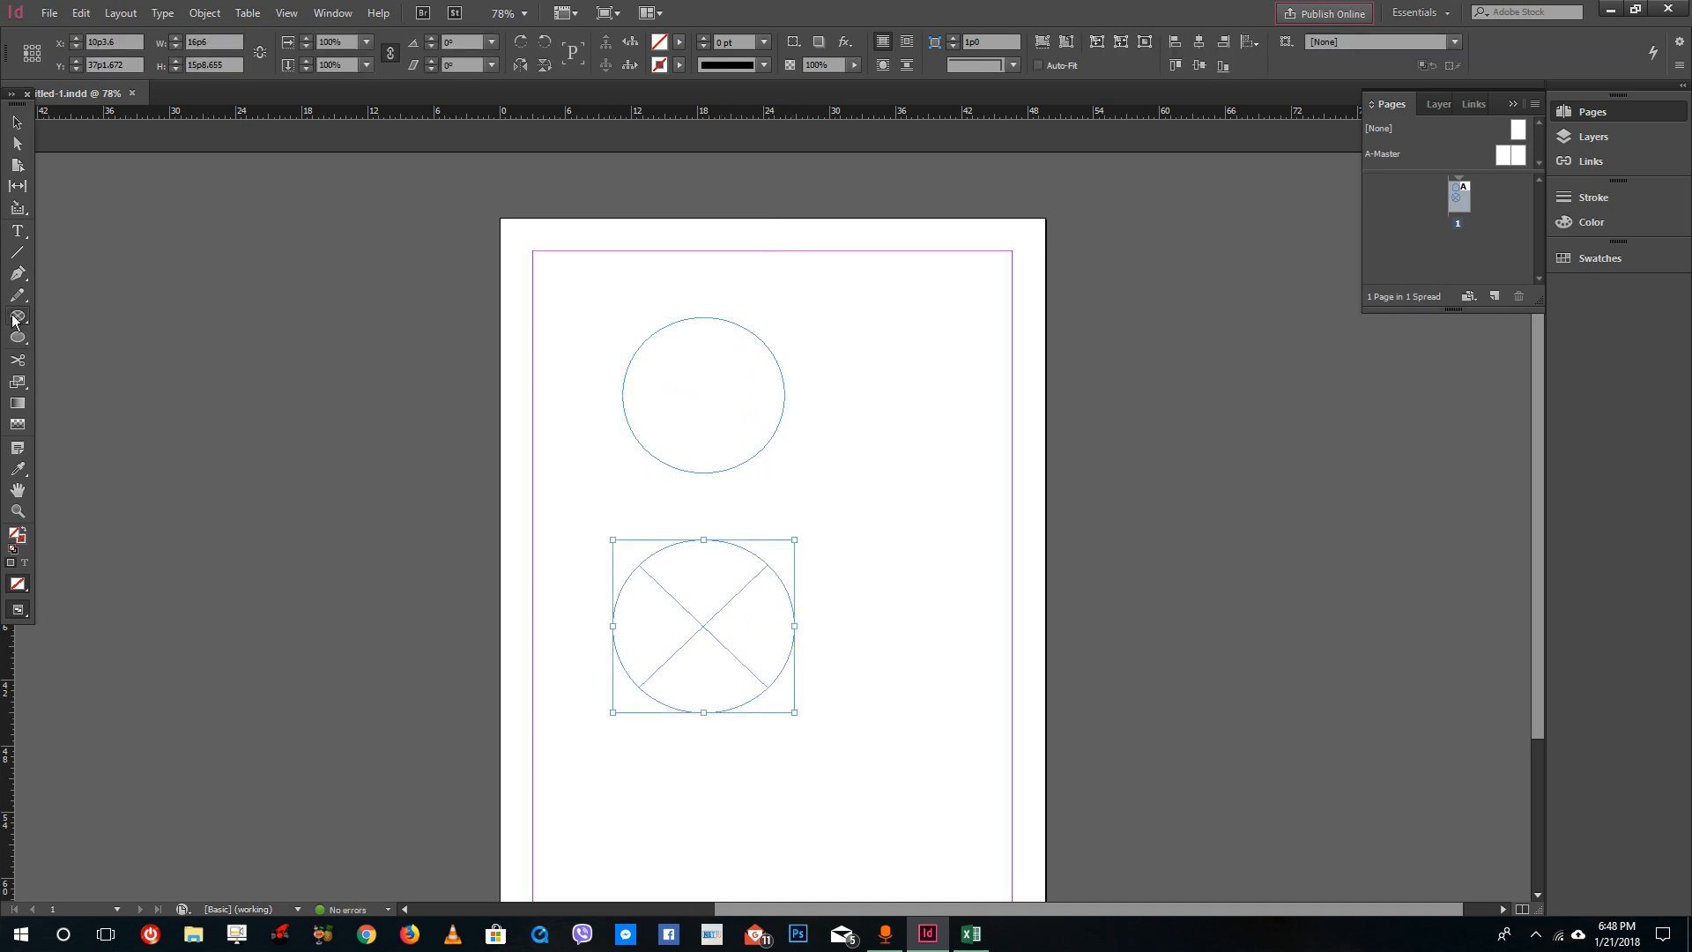
{"action": "left_click", "coordinate": [13, 322]}
{"action": "left_click", "coordinate": [88, 317]}
{"action": "left_click_drag", "start_coordinate": [843, 395], "coordinate": [963, 540]}
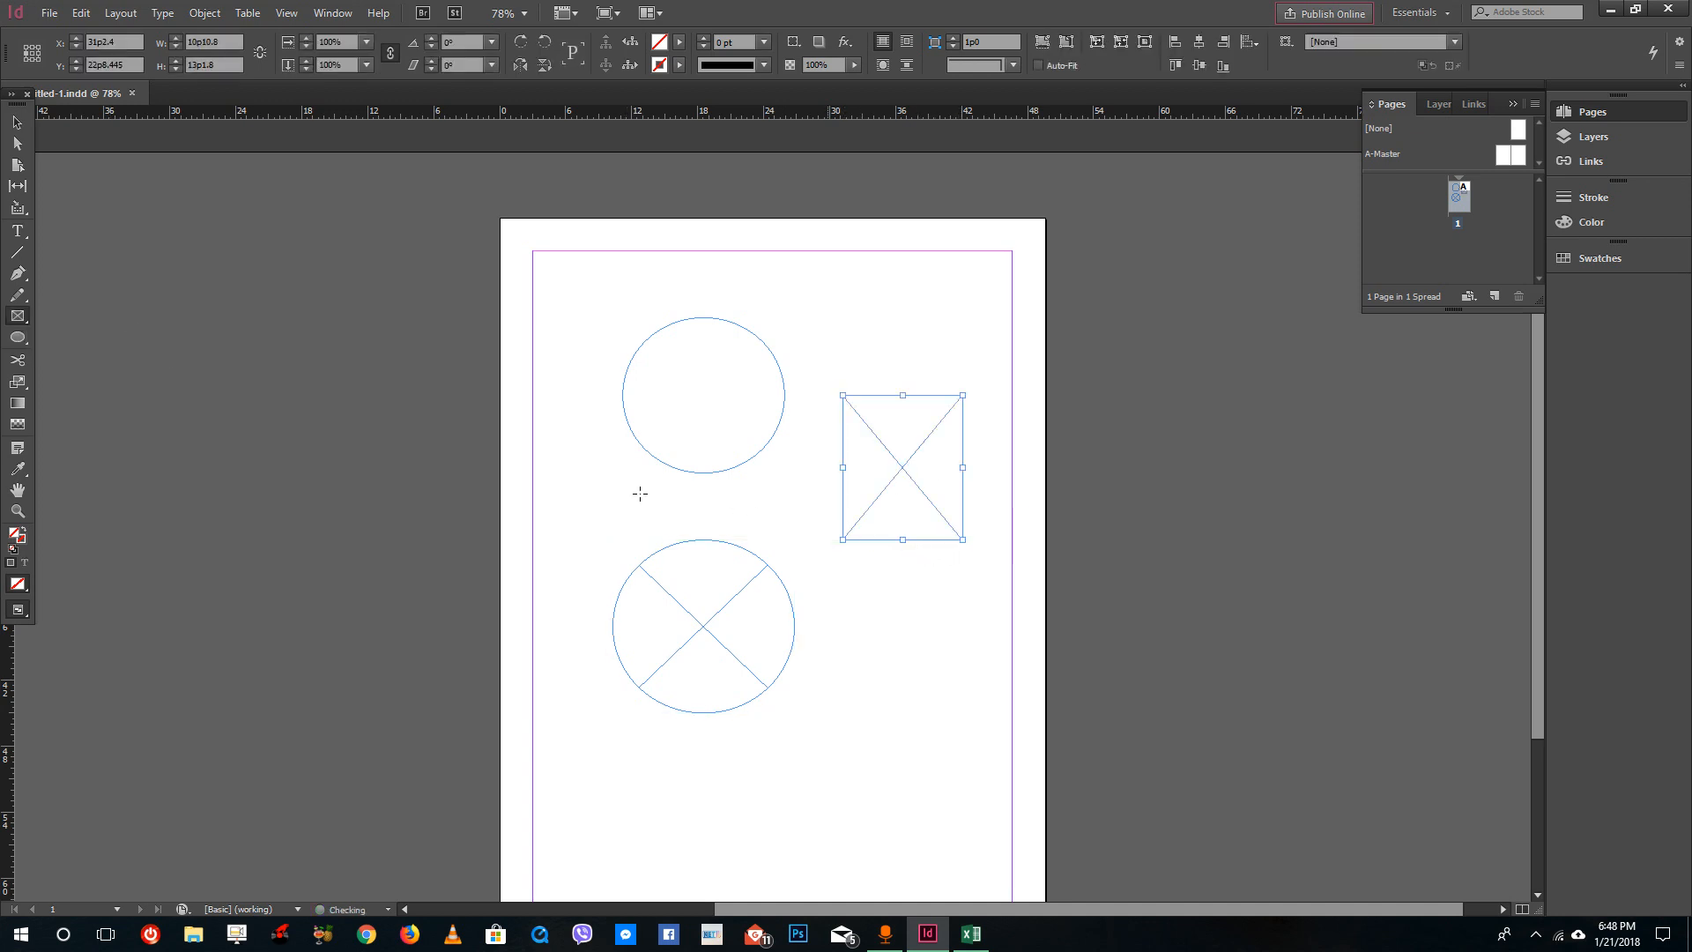
- Fill the inside of the upper ellipse with a few lines of random sample text
{"action": "left_click", "coordinate": [17, 231]}
{"action": "left_click", "coordinate": [716, 369]}
{"action": "type", "text": "fghogf-hkohgfhkfgokhg-fokhofgk"}
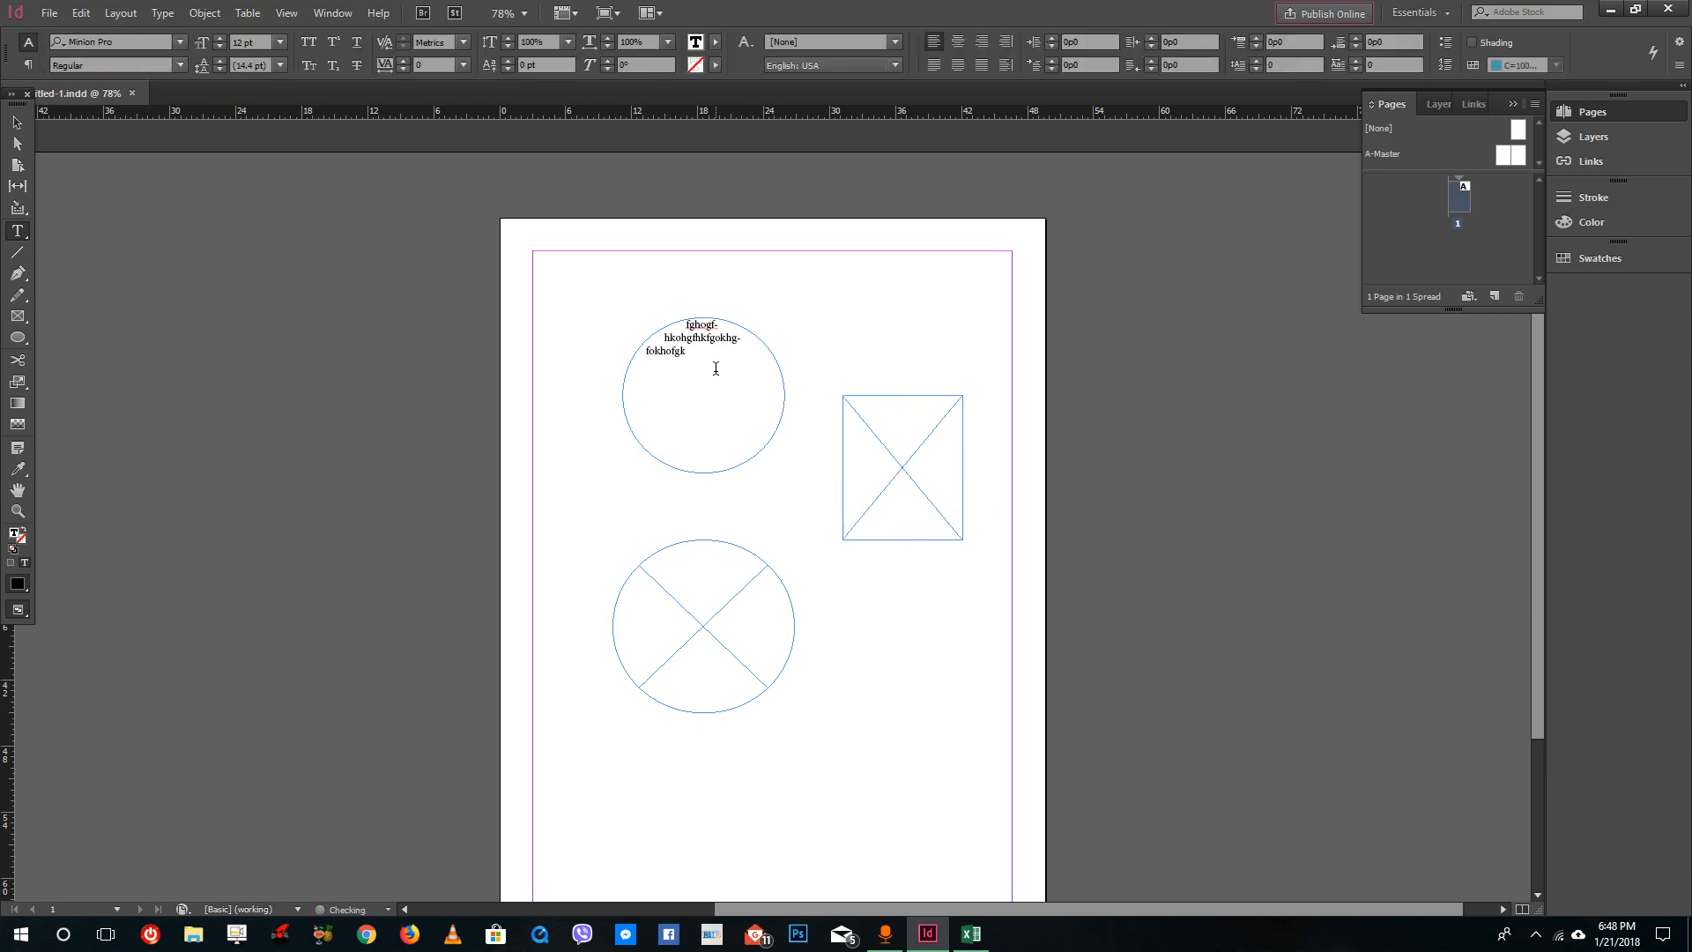
- Remove the sample text from the inside of the upper ellipse
{"action": "left_click", "coordinate": [907, 426]}
{"action": "left_click_drag", "start_coordinate": [903, 409], "coordinate": [608, 315]}
{"action": "key", "text": "BackSpace"}
{"action": "key", "text": "BackSpace"}
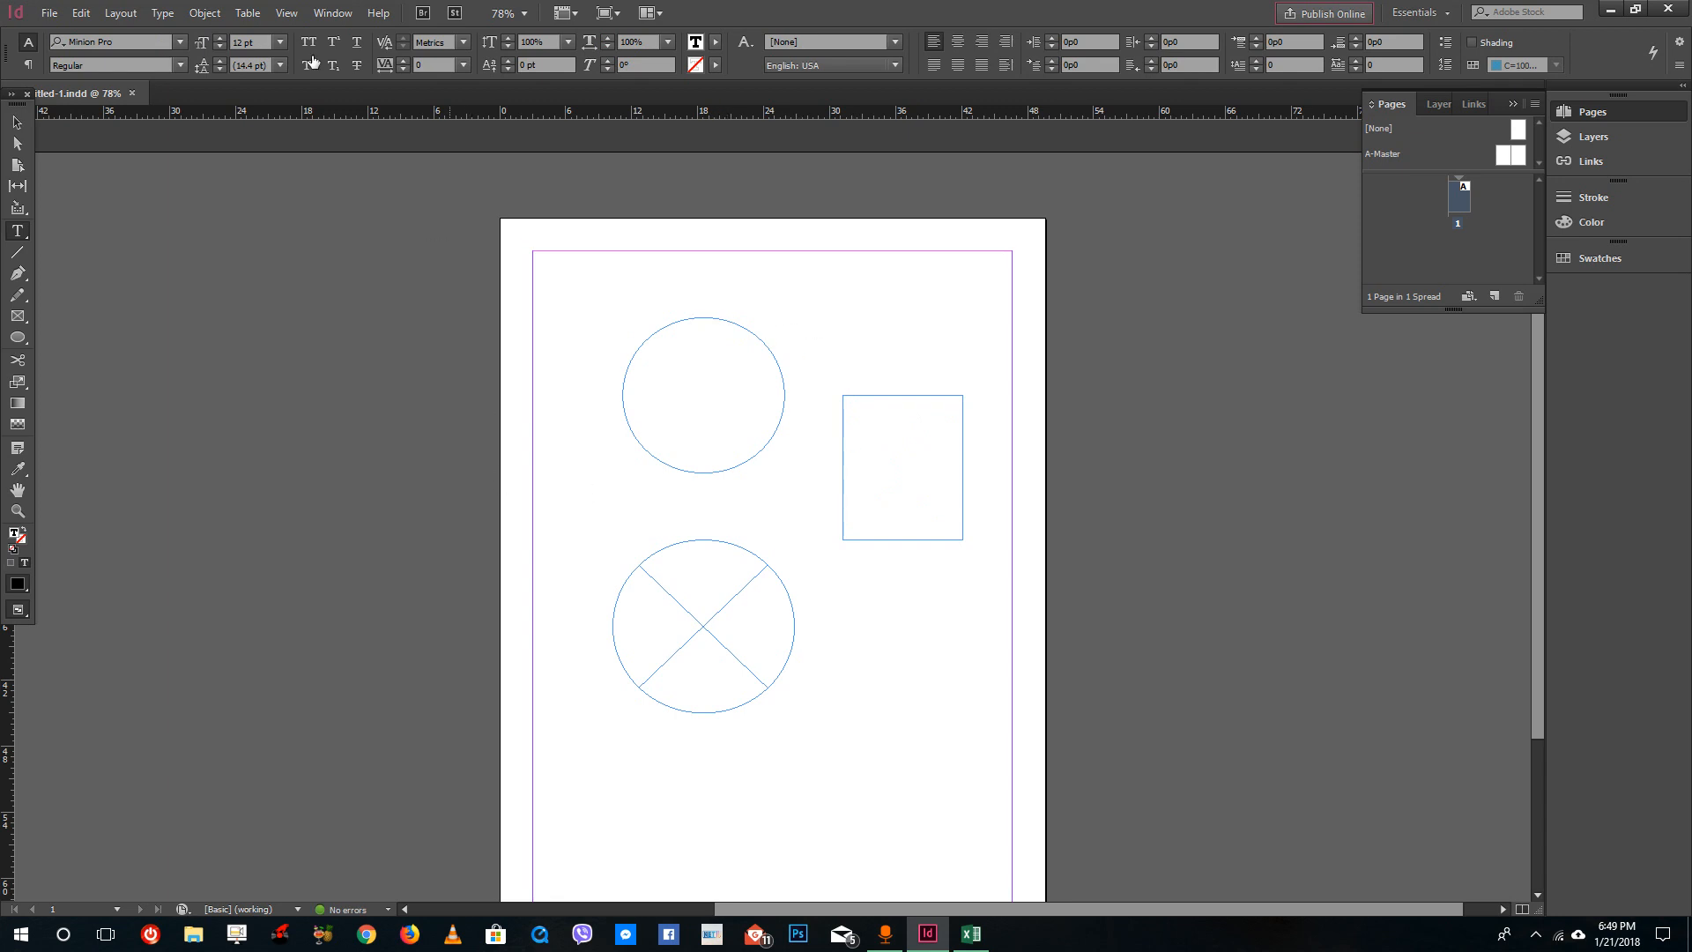
- Run random sample text along the outlines of the upper ellipse and the rectangular frame using Type on a Path
{"action": "left_click", "coordinate": [14, 231]}
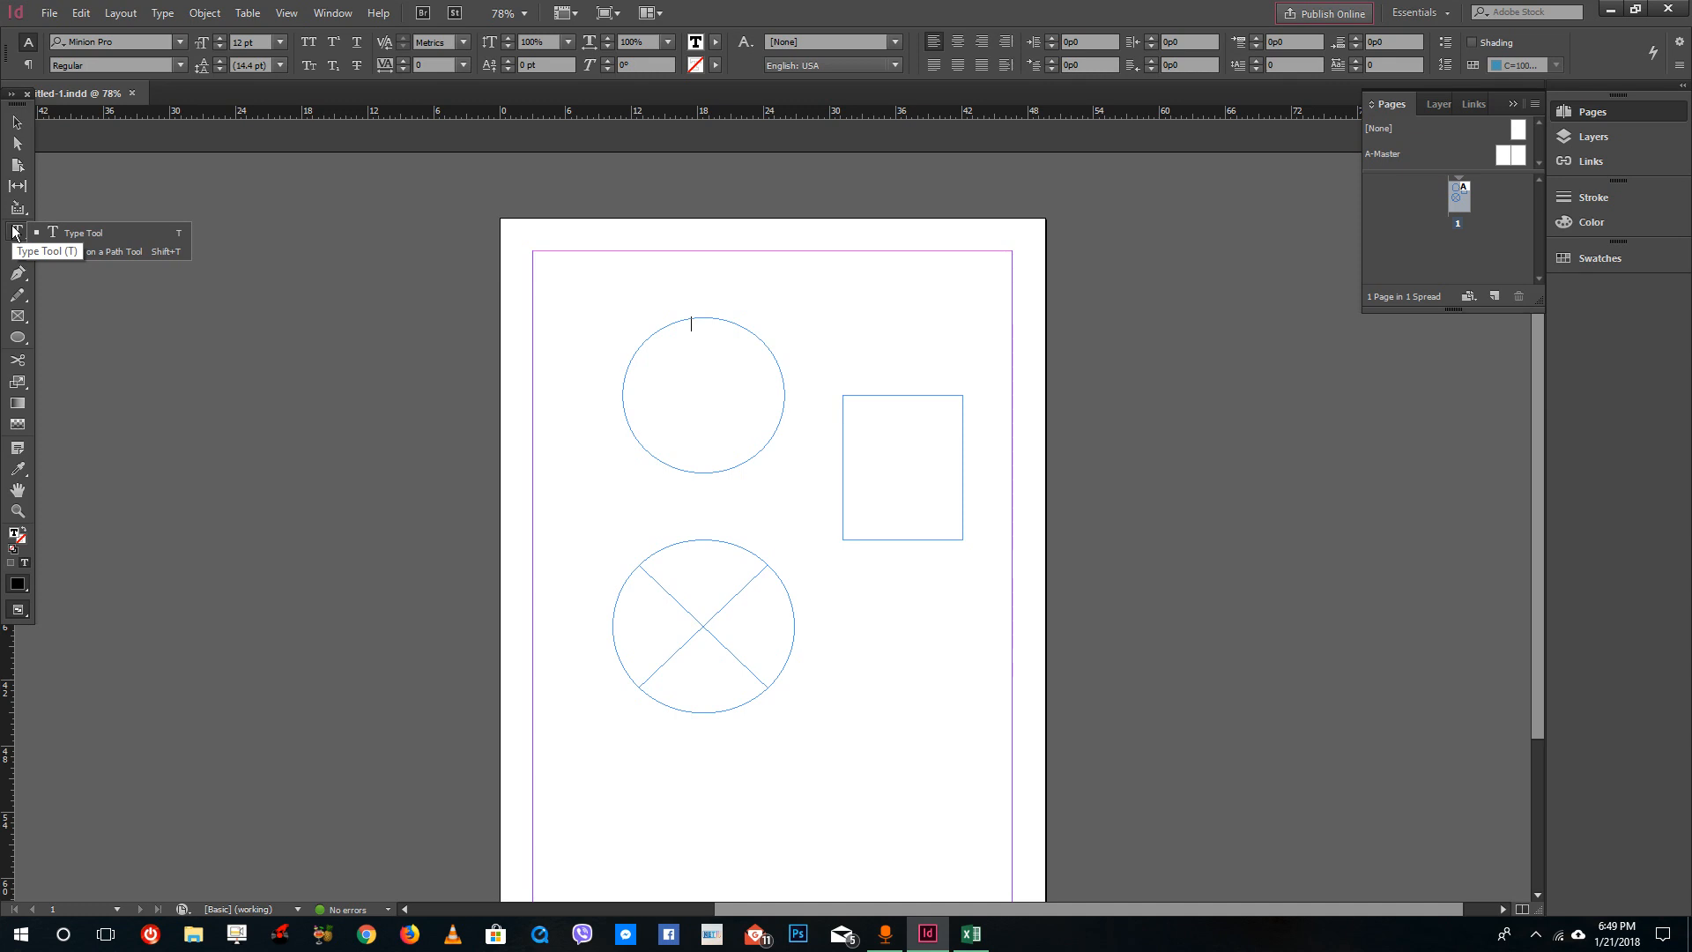
{"action": "left_click", "coordinate": [115, 252]}
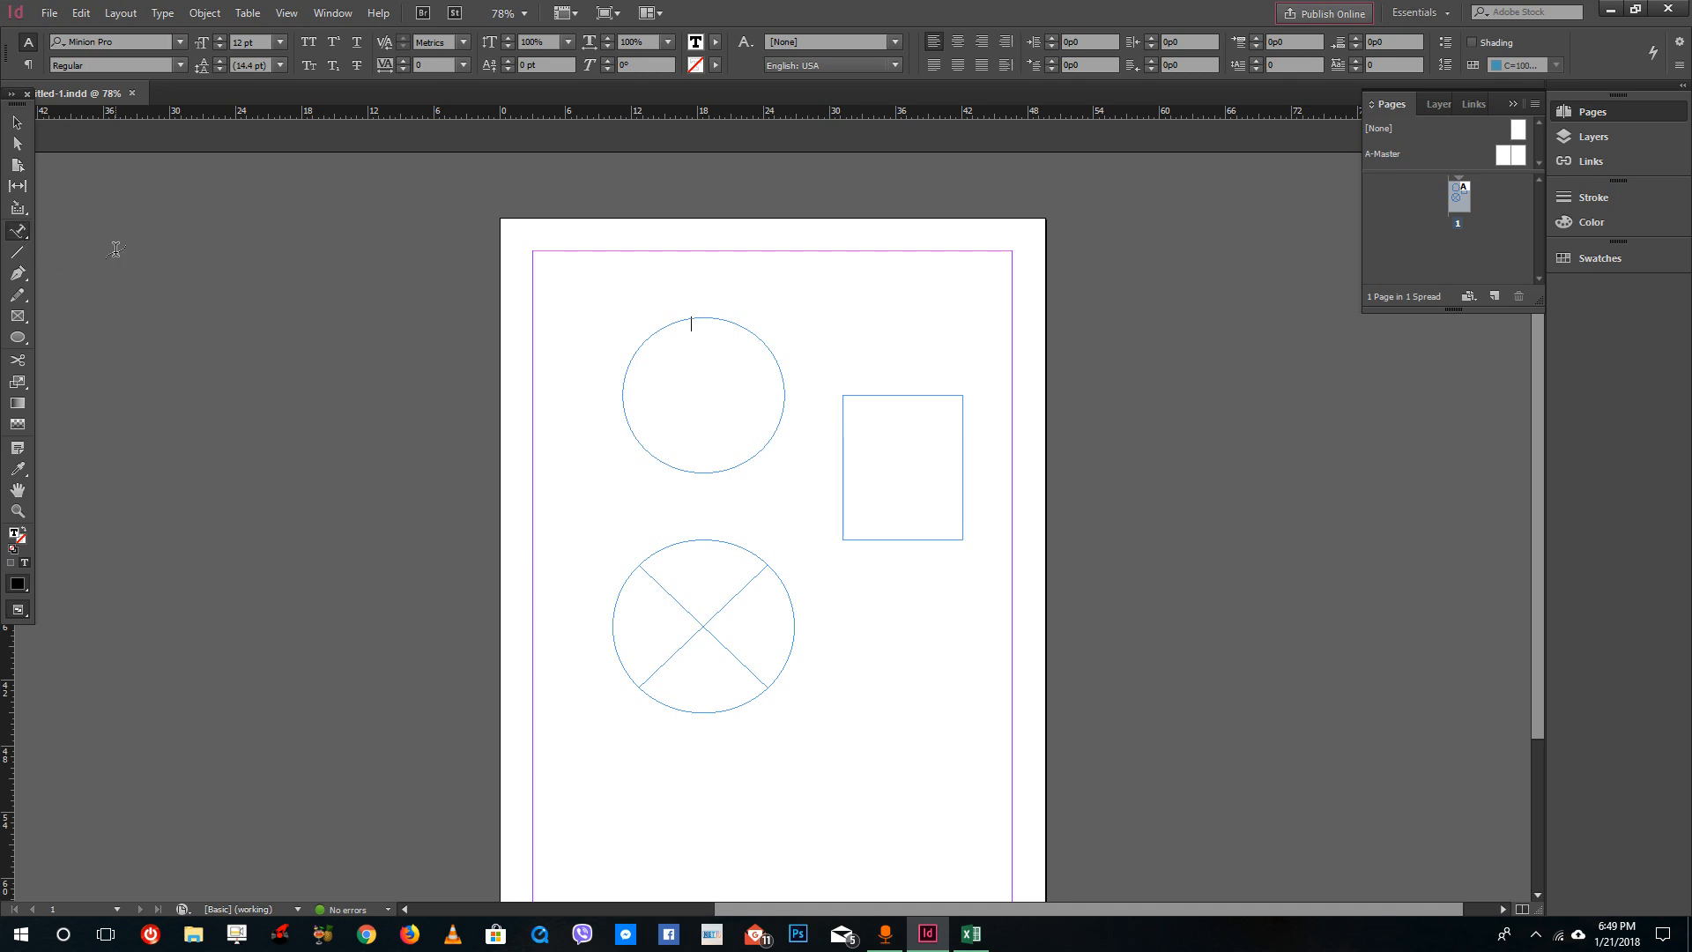
{"action": "left_click", "coordinate": [752, 333]}
{"action": "type", "text": "kfhofhkegkokfgokfkgohofhkfgokhkfgokhko"}
{"action": "type", "text": "gohkfoghkhofhofgdhkog"}
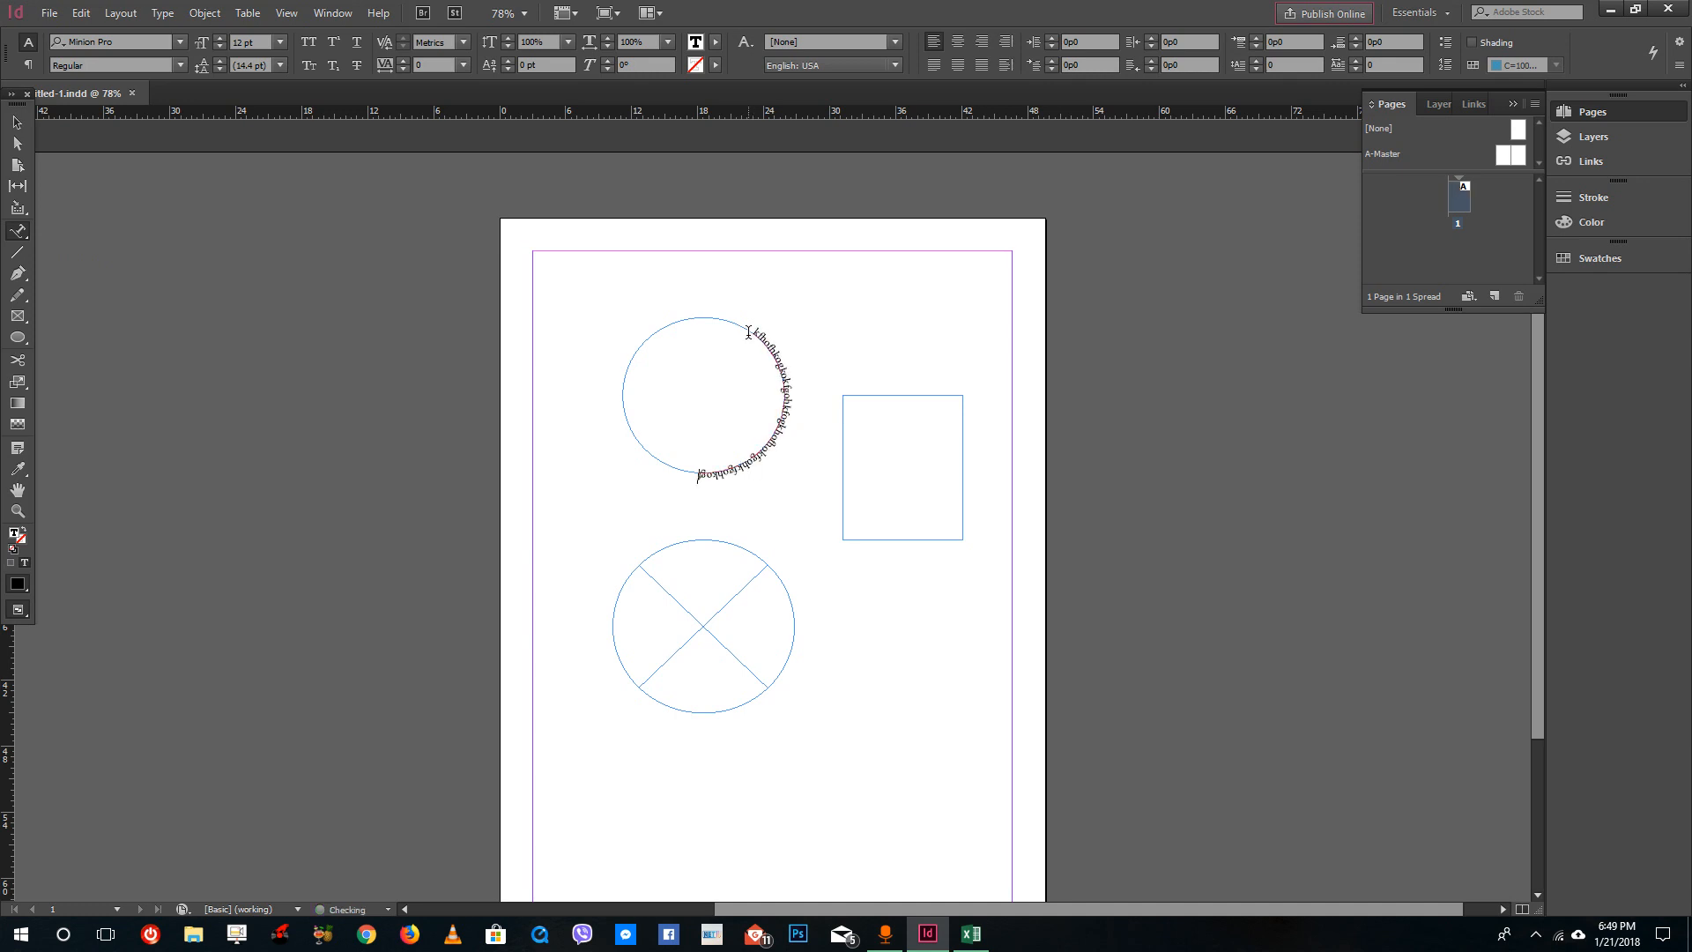
{"action": "type", "text": "khfhkhofgohkdfghkof"}
{"action": "type", "text": "khofgkhofkhokhofghkofkhofgkhofkhofhogfhfkhok"}
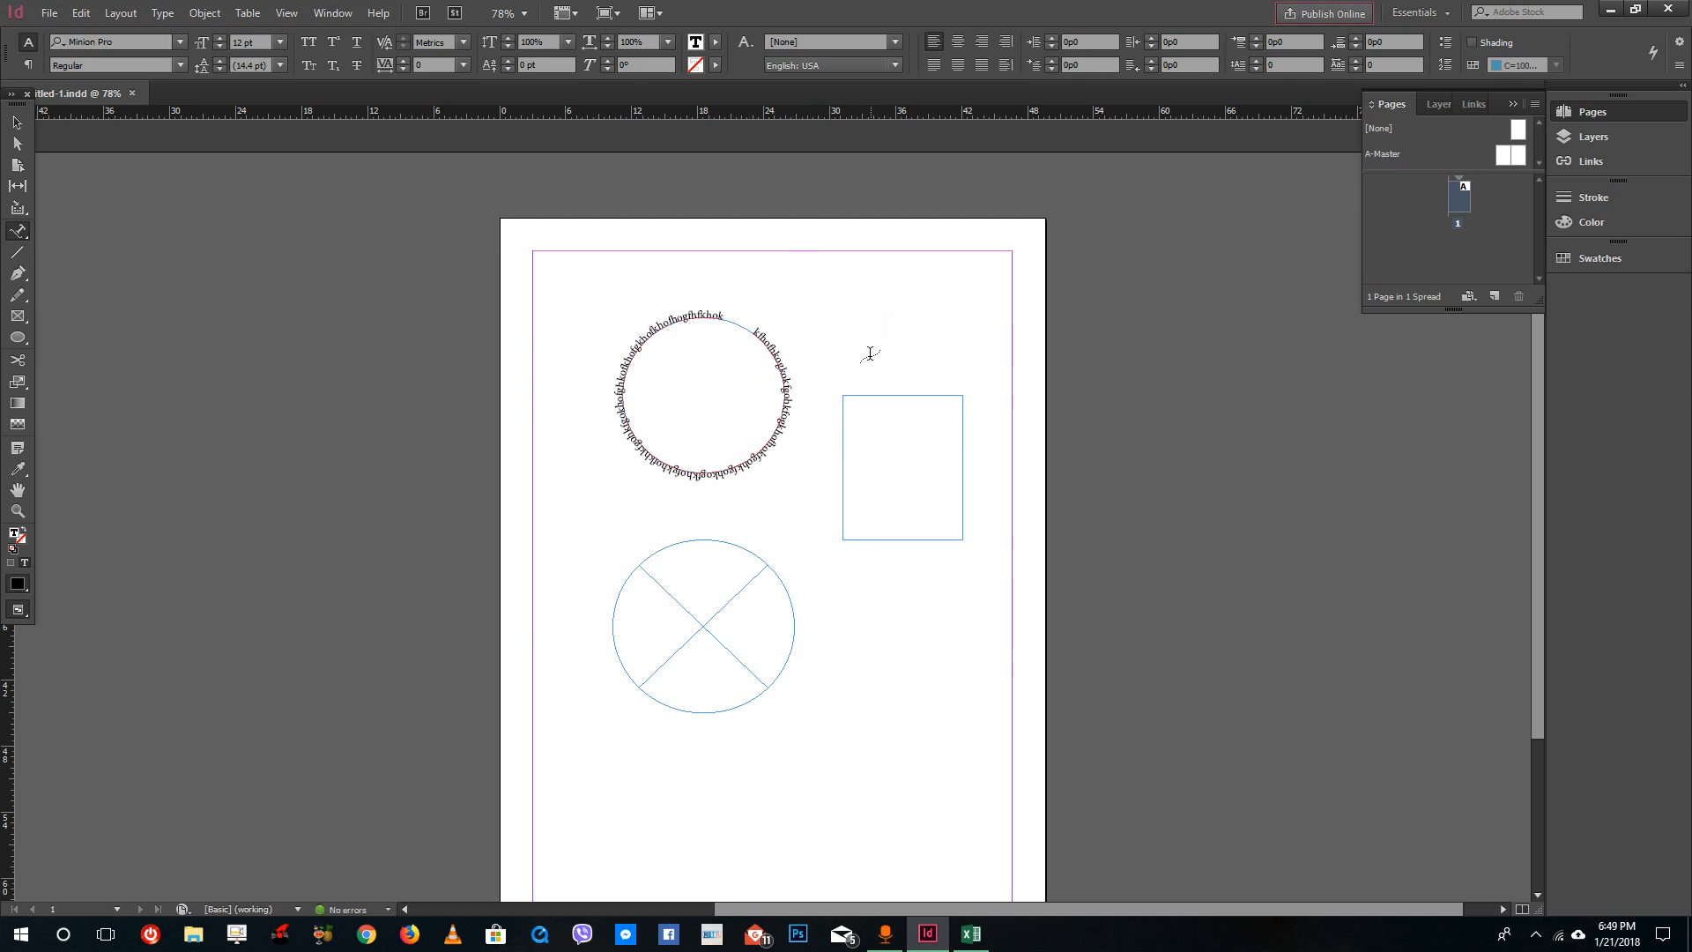
{"action": "type", "text": "fhlfmghfg"}
{"action": "type", "text": "hmglmhlgmhlgmhlg"}
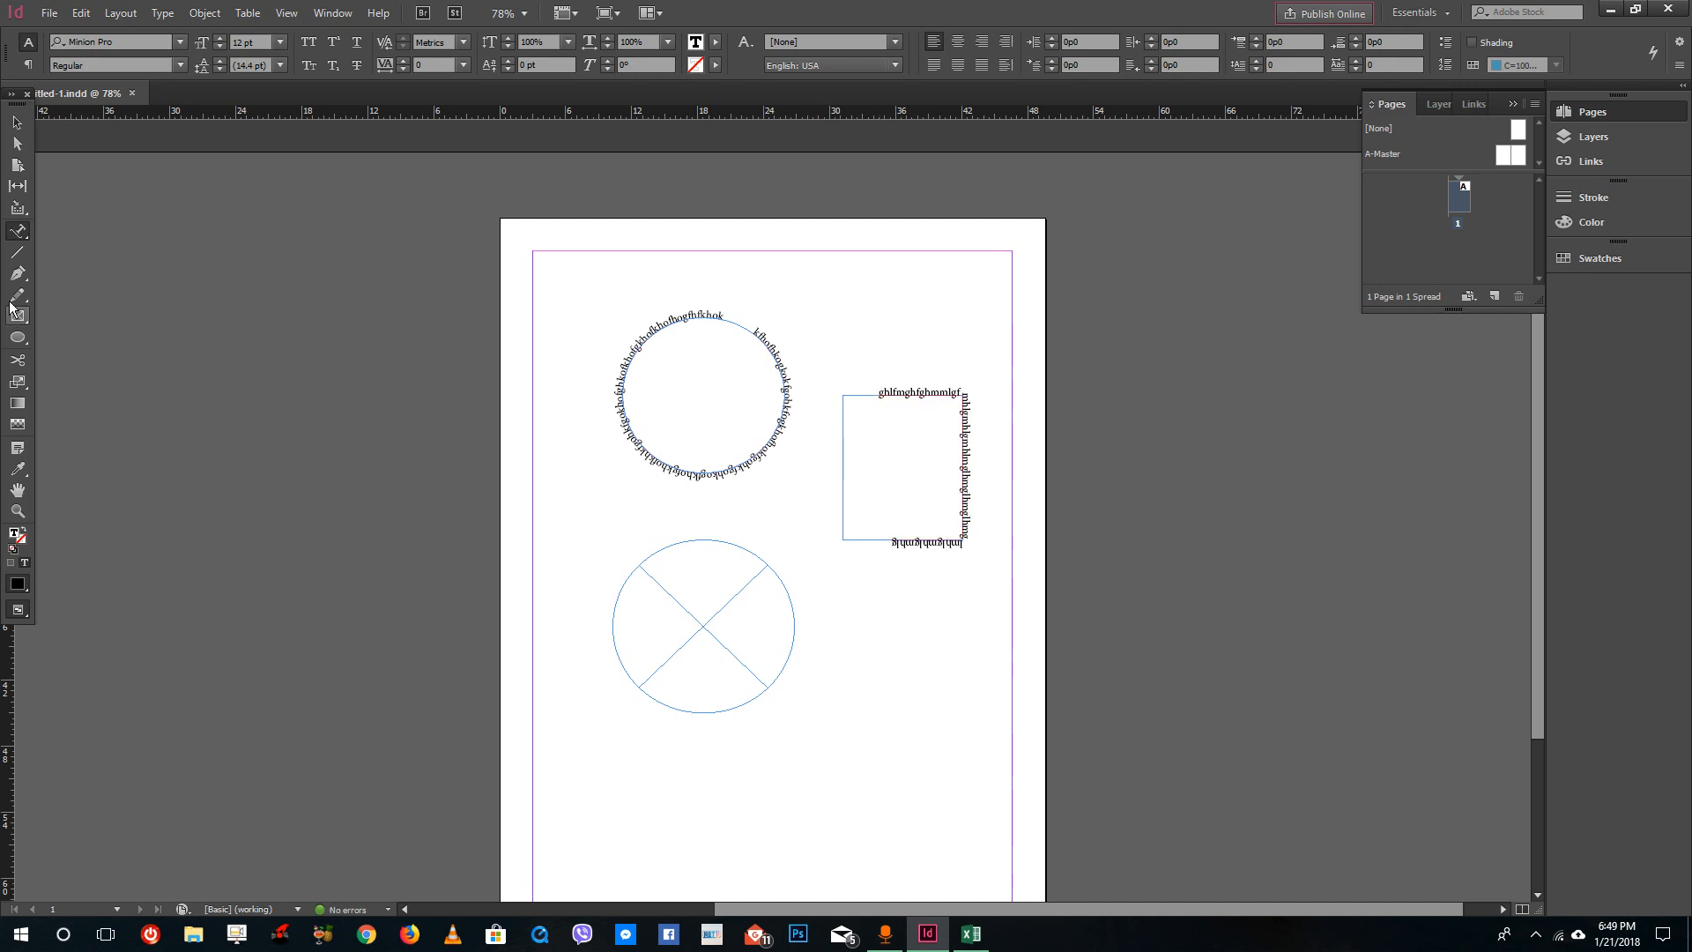
- Draw a closed, curved freeform shape with the Pen tool below the elliptical frame
{"action": "left_click", "coordinate": [18, 280]}
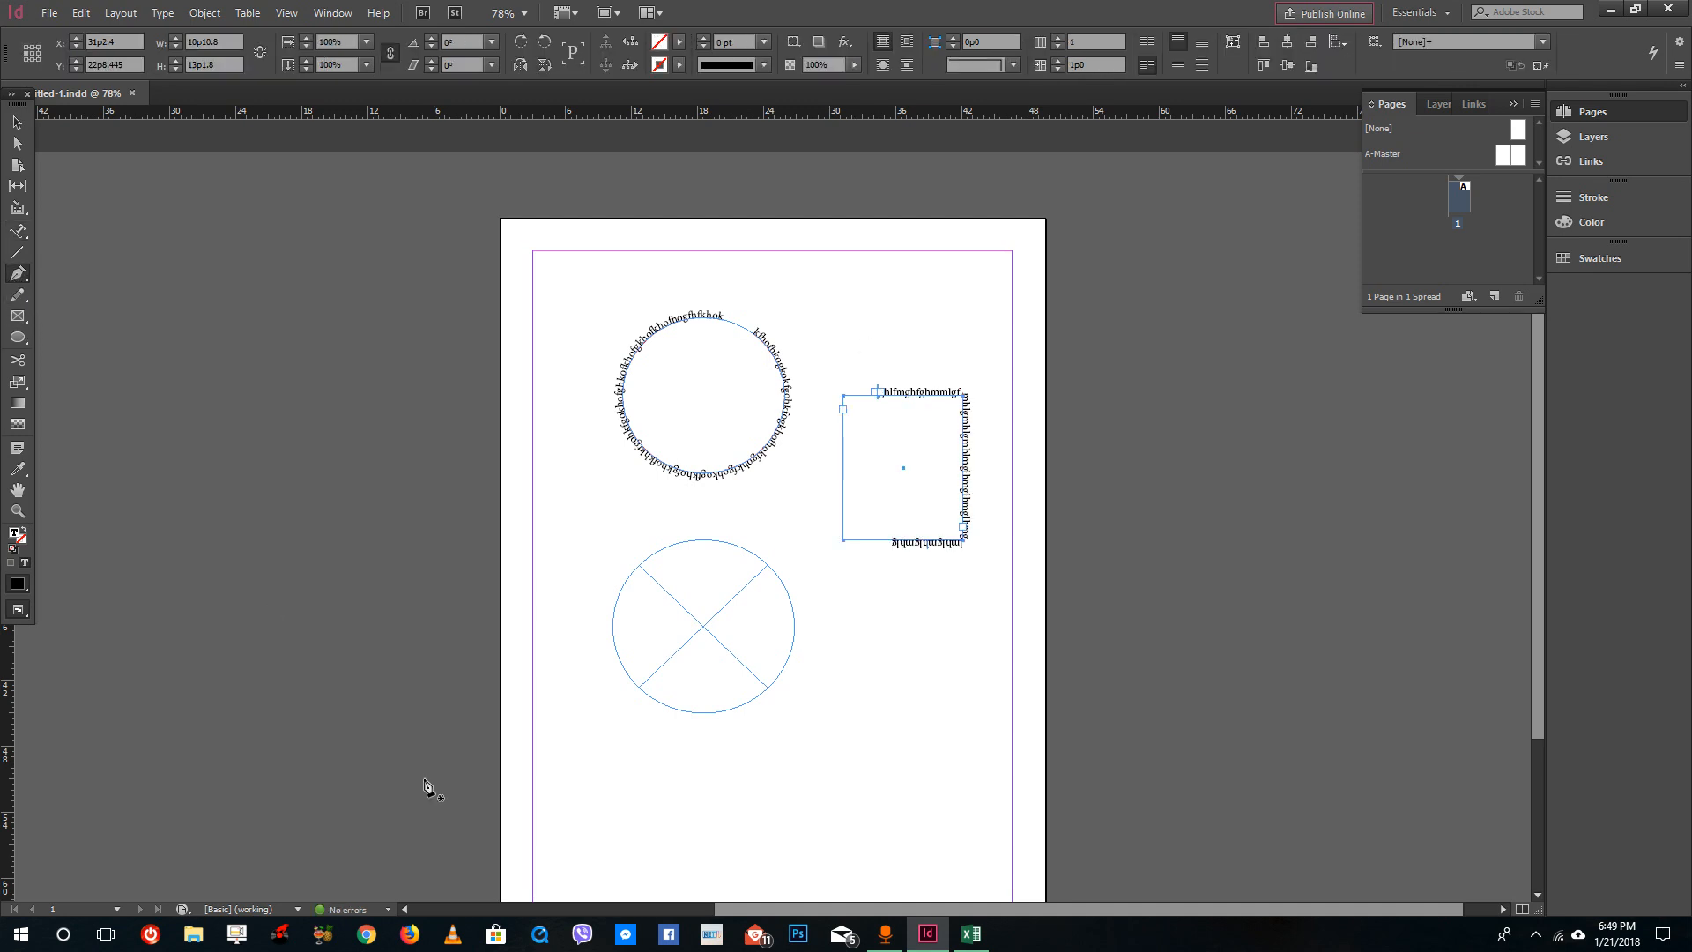
{"action": "left_click", "coordinate": [574, 823]}
{"action": "left_click_drag", "start_coordinate": [614, 760], "coordinate": [706, 810]}
{"action": "left_click_drag", "start_coordinate": [822, 818], "coordinate": [884, 783]}
{"action": "left_click_drag", "start_coordinate": [614, 869], "coordinate": [655, 880]}
{"action": "left_click", "coordinate": [571, 825]}
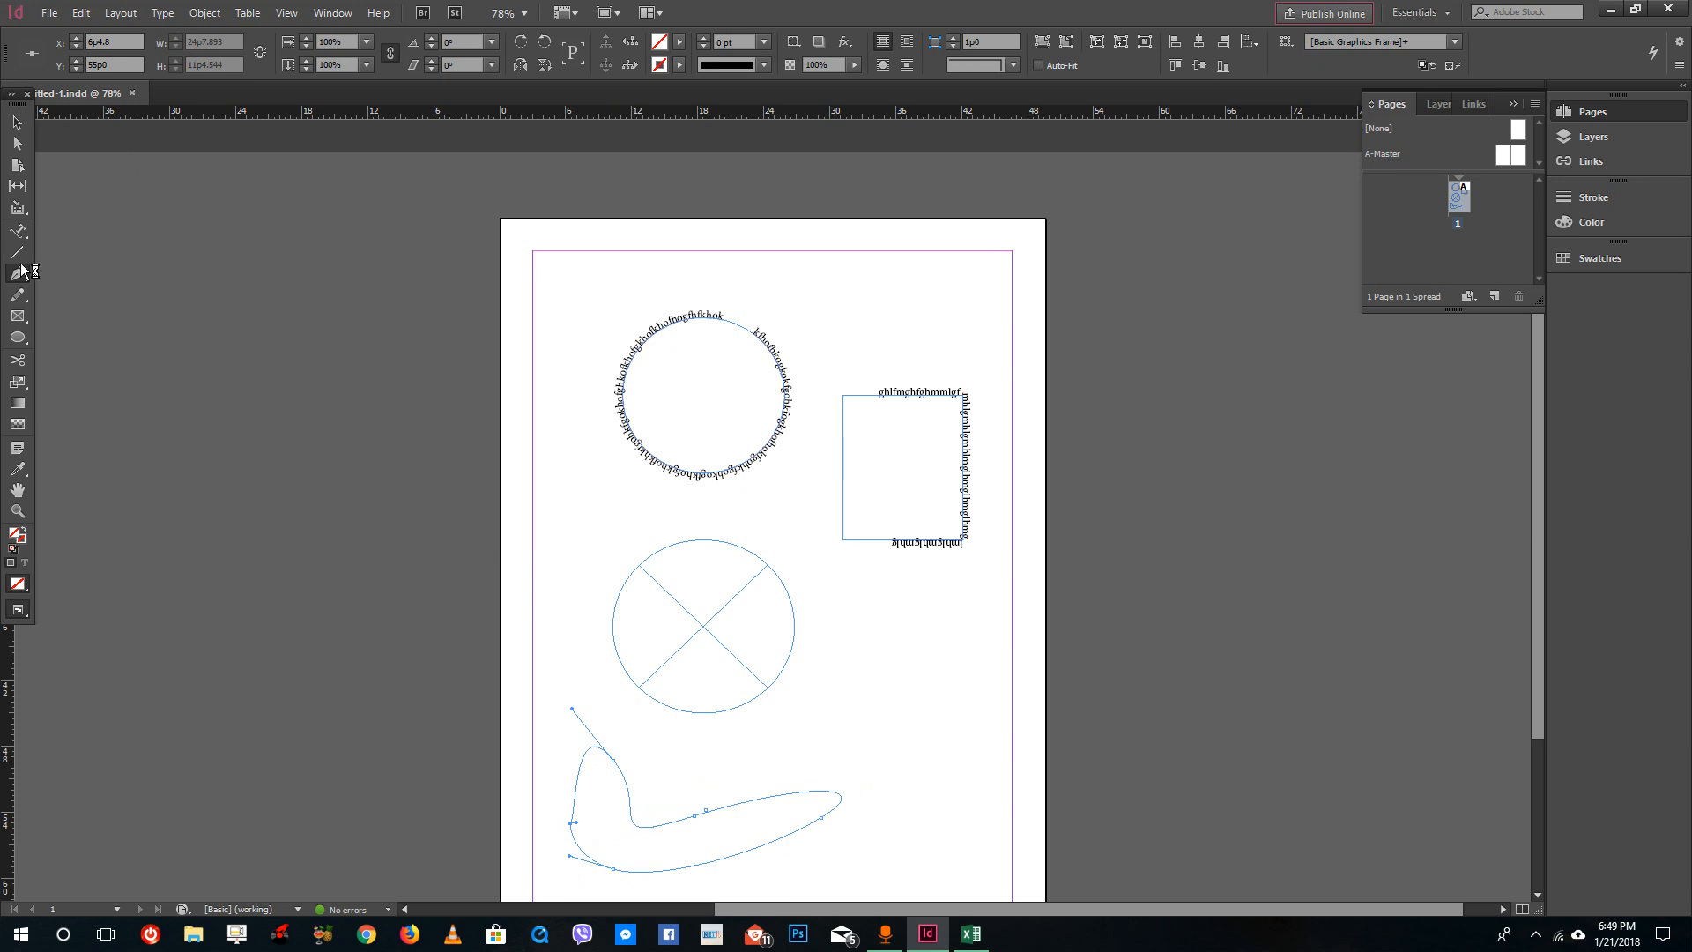
- Run random sample text along the outline of the curved freeform shape
{"action": "left_click", "coordinate": [19, 233]}
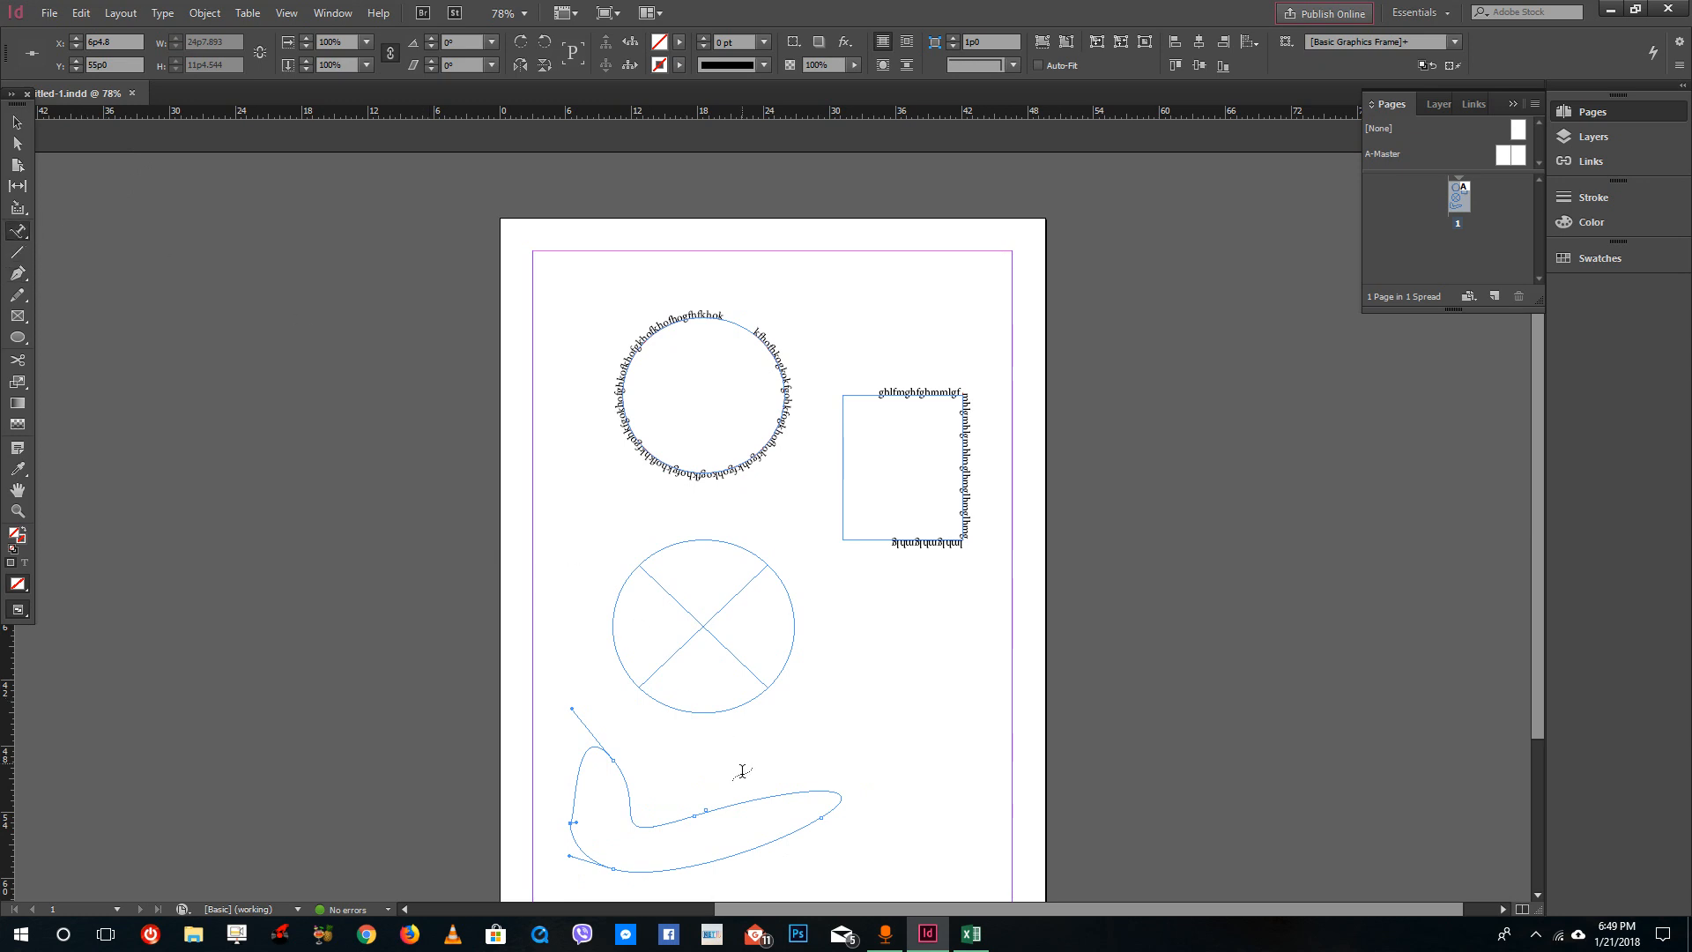
{"action": "left_click", "coordinate": [628, 789]}
{"action": "type", "text": "gfdgjnklmglfdmglfdmgl"}
{"action": "type", "text": "flgfmlgfmlgmflgmlfgmlfmglfmglfmgmlfmglfmgl"}
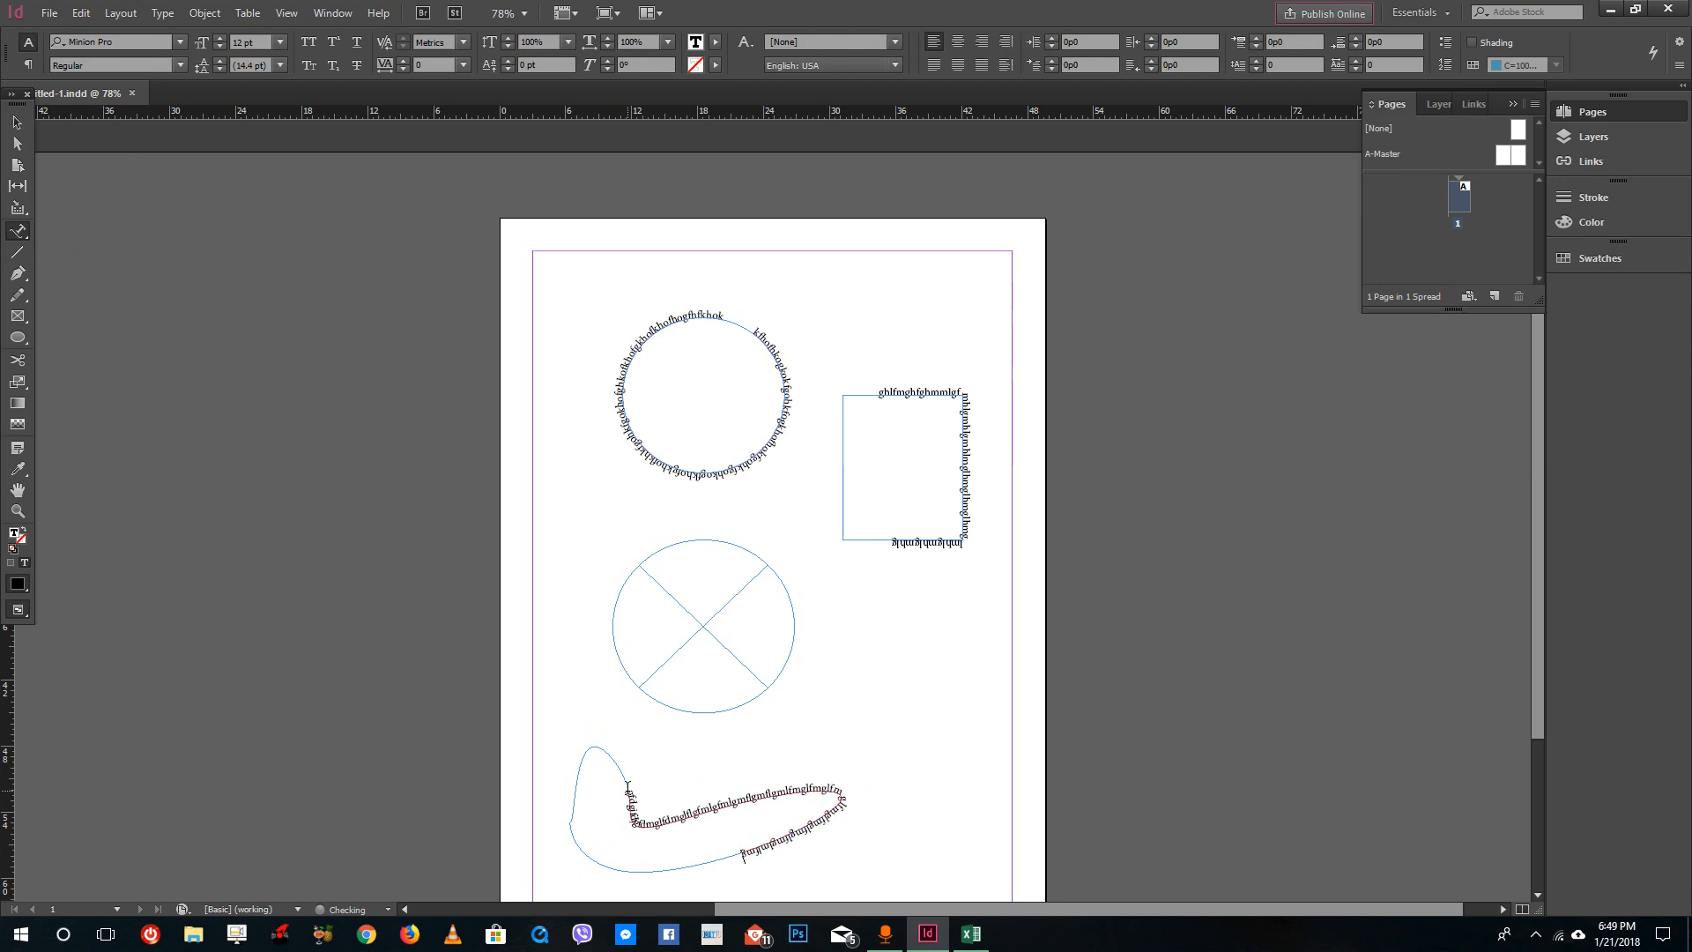
- Run random sample text along the upper-right outline of the elliptical frame
{"action": "left_click", "coordinate": [720, 541]}
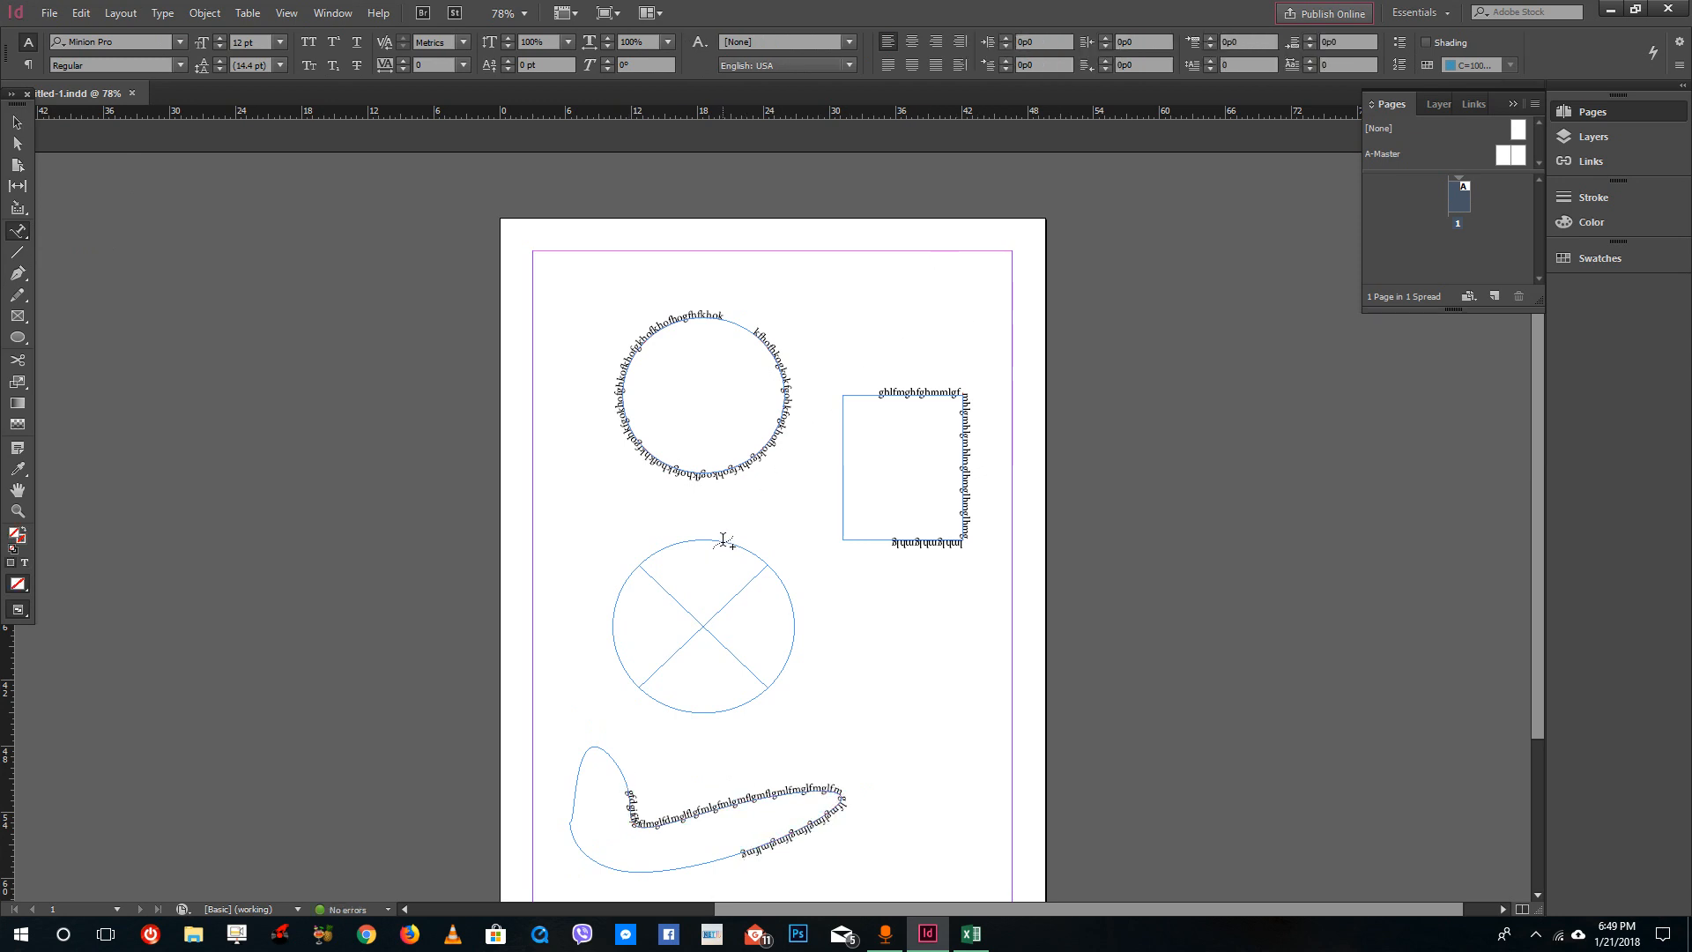
{"action": "left_click", "coordinate": [723, 539]}
{"action": "type", "text": "ghjghjghjkhd"}
{"action": "type", "text": "hkojhkojhkojk"}
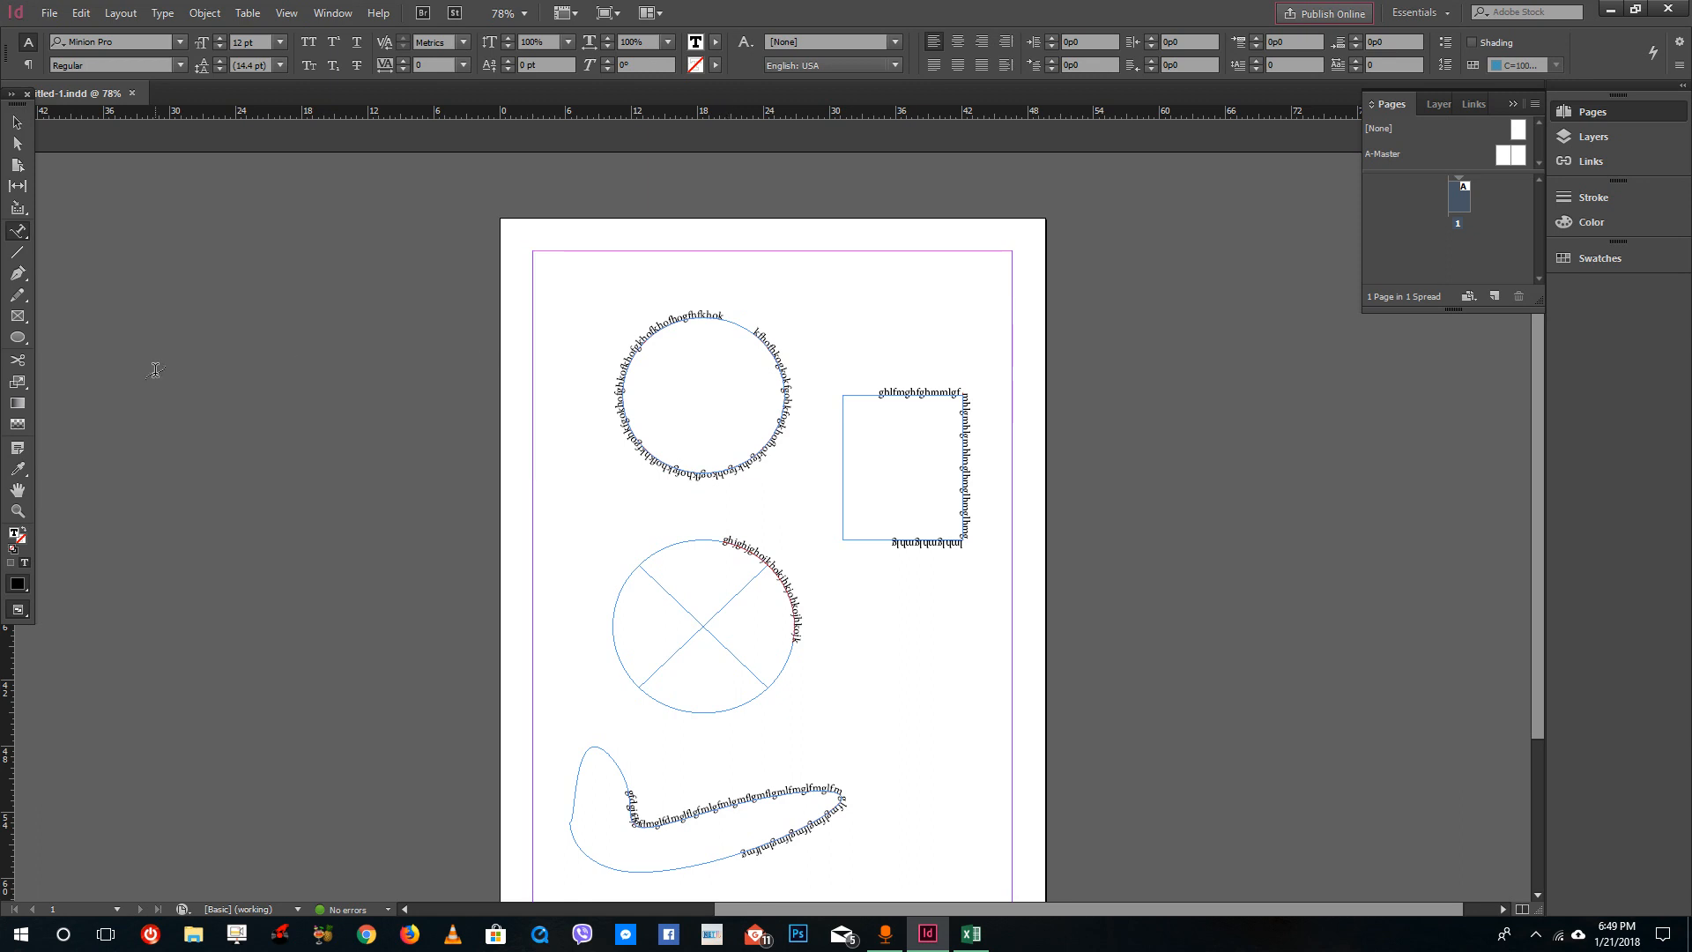
- Open the Type on a Path options for the rectangle's text and move the dialog clear of the shapes
{"action": "left_click", "coordinate": [17, 123]}
{"action": "left_click_drag", "start_coordinate": [539, 228], "coordinate": [1033, 763]}
{"action": "left_click", "coordinate": [1031, 712]}
{"action": "left_click", "coordinate": [904, 540]}
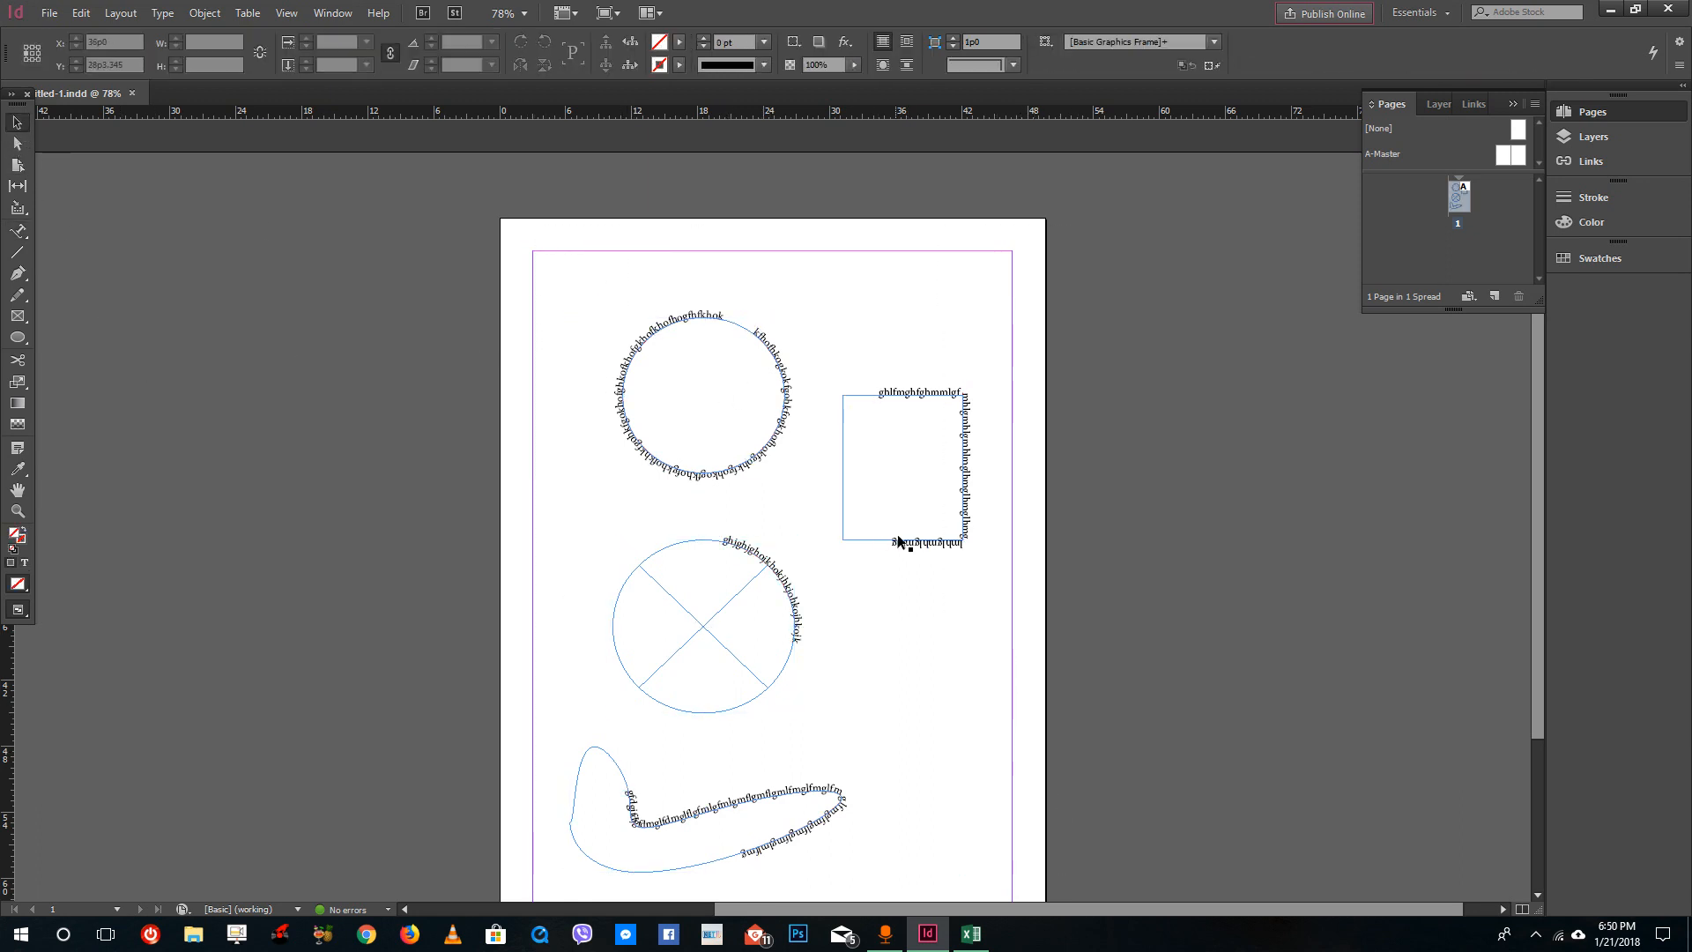
{"action": "left_click", "coordinate": [203, 13]}
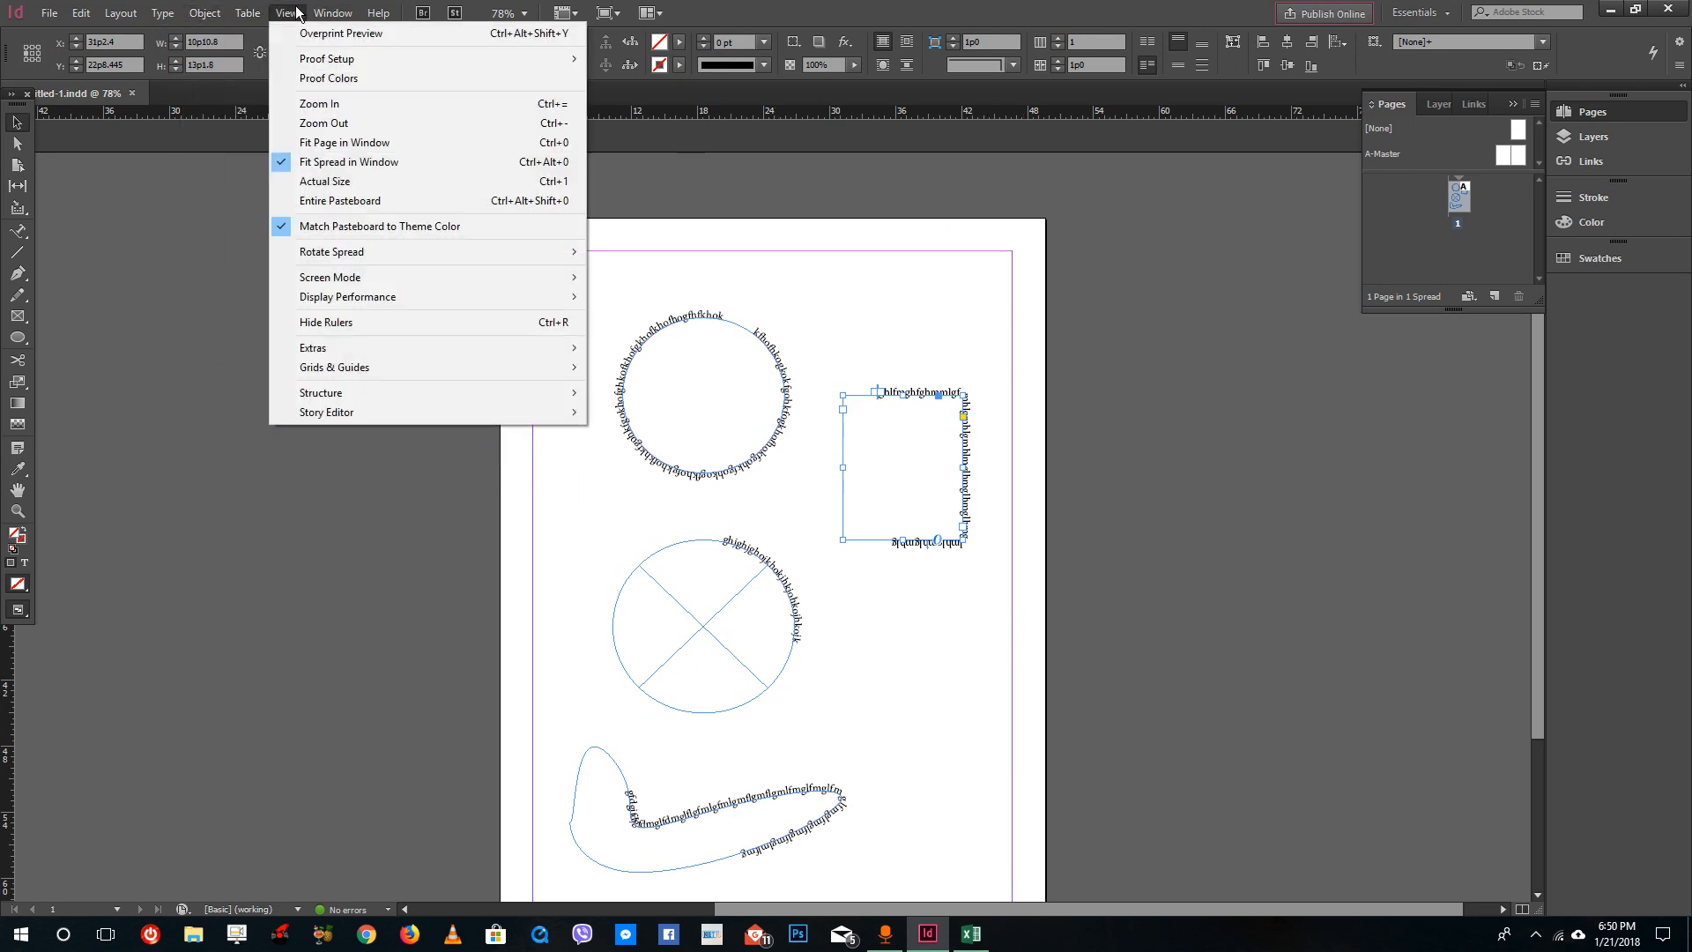
{"action": "mouse_move", "coordinate": [169, 21]}
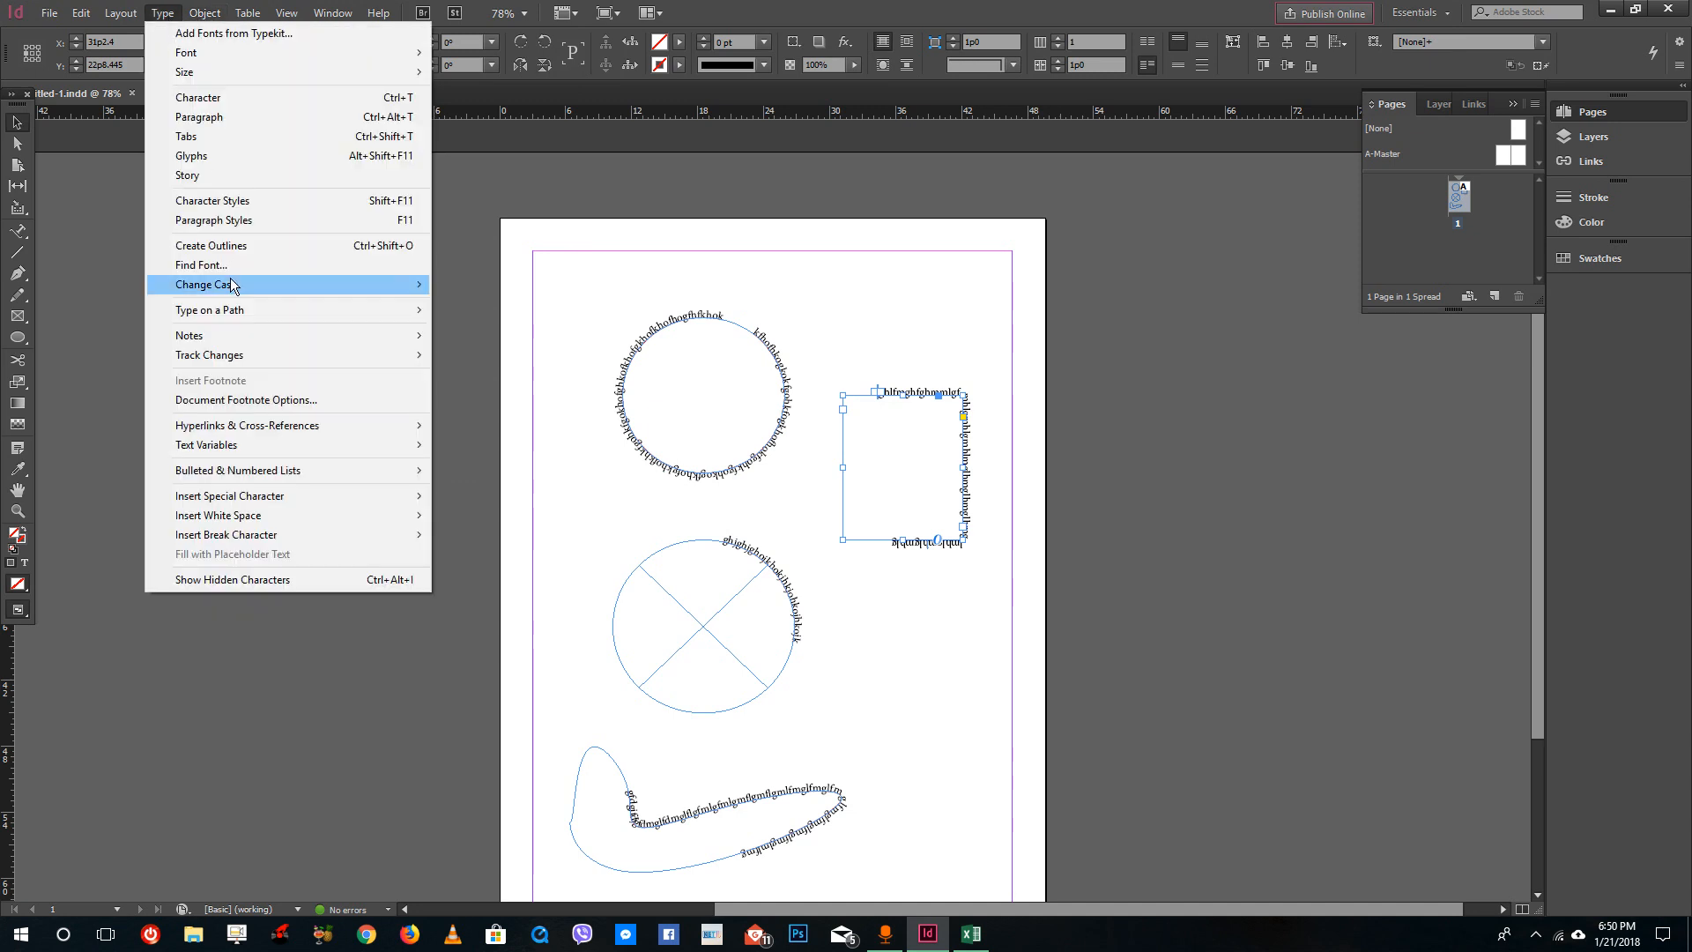
{"action": "mouse_move", "coordinate": [217, 316]}
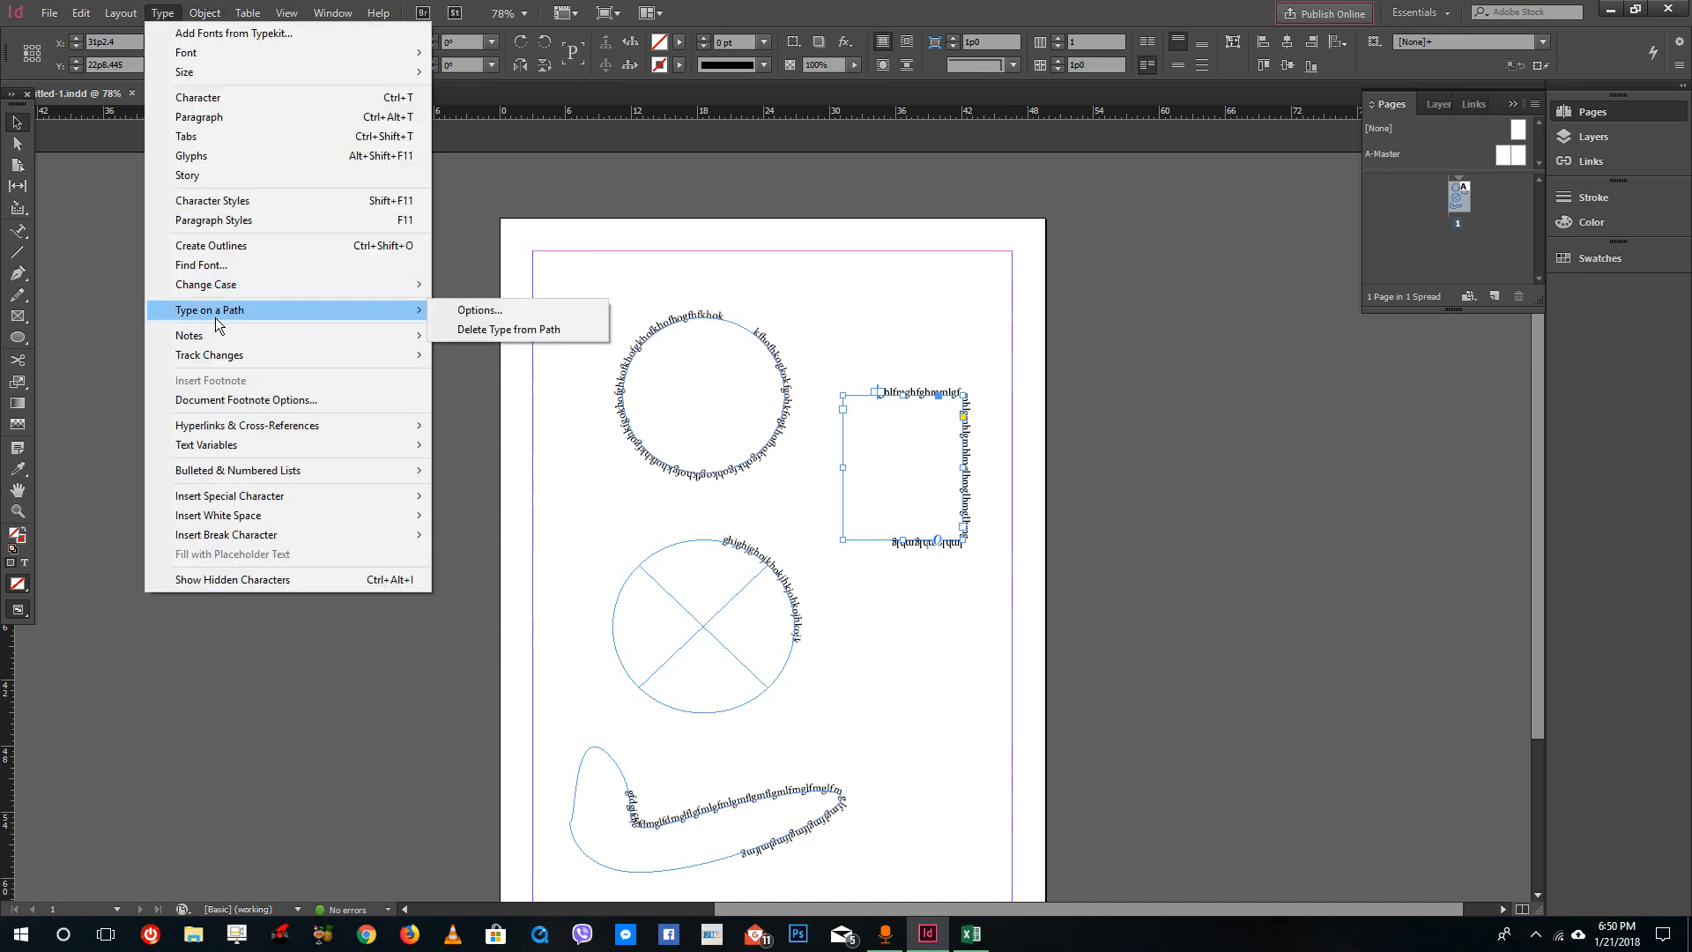
{"action": "left_click", "coordinate": [540, 308]}
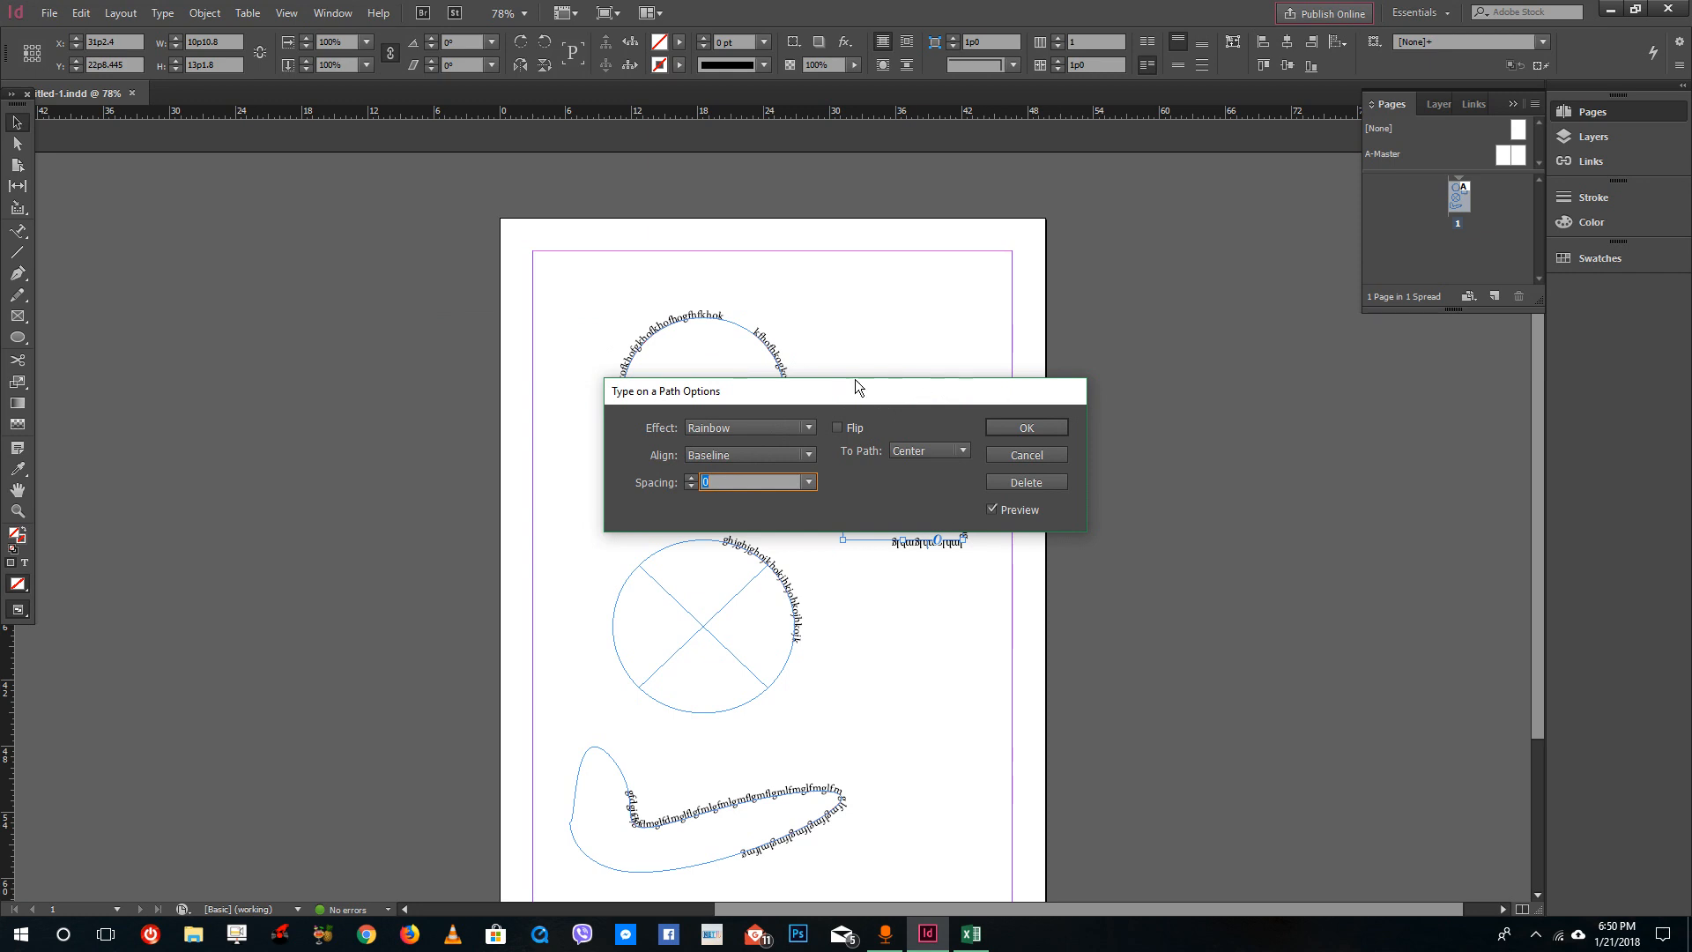
{"action": "left_click_drag", "start_coordinate": [855, 384], "coordinate": [503, 117]}
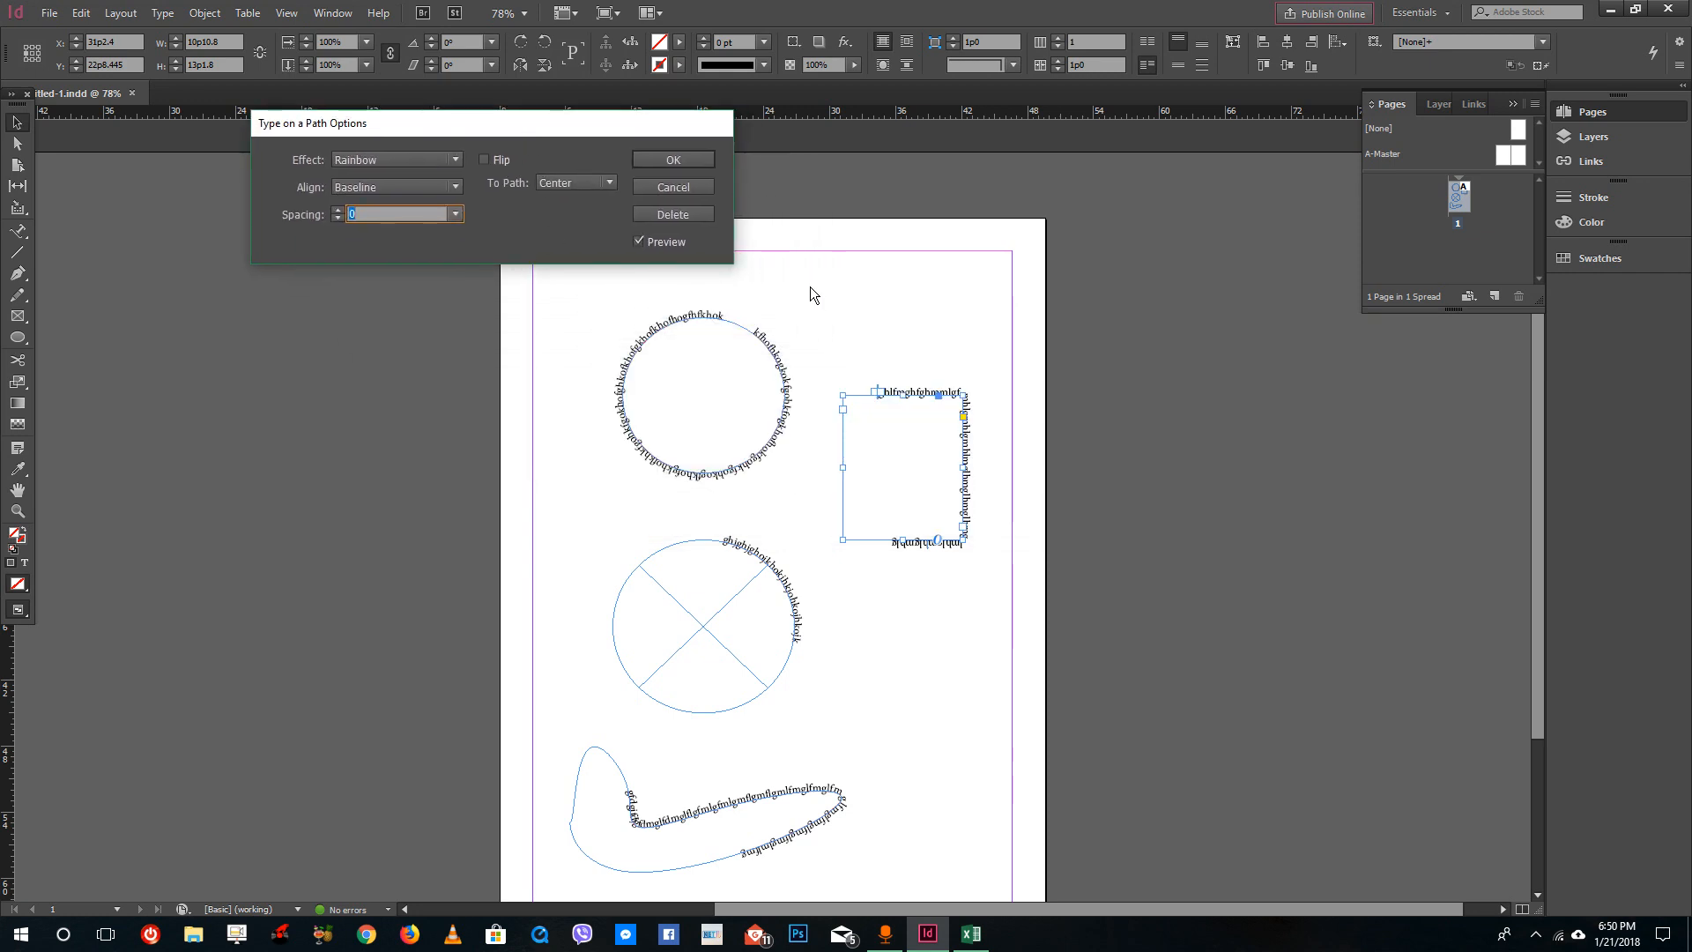
- Preview the Skew effect on the rectangle's path text with the spacing set to 6
{"action": "left_click", "coordinate": [430, 162]}
{"action": "left_click", "coordinate": [424, 193]}
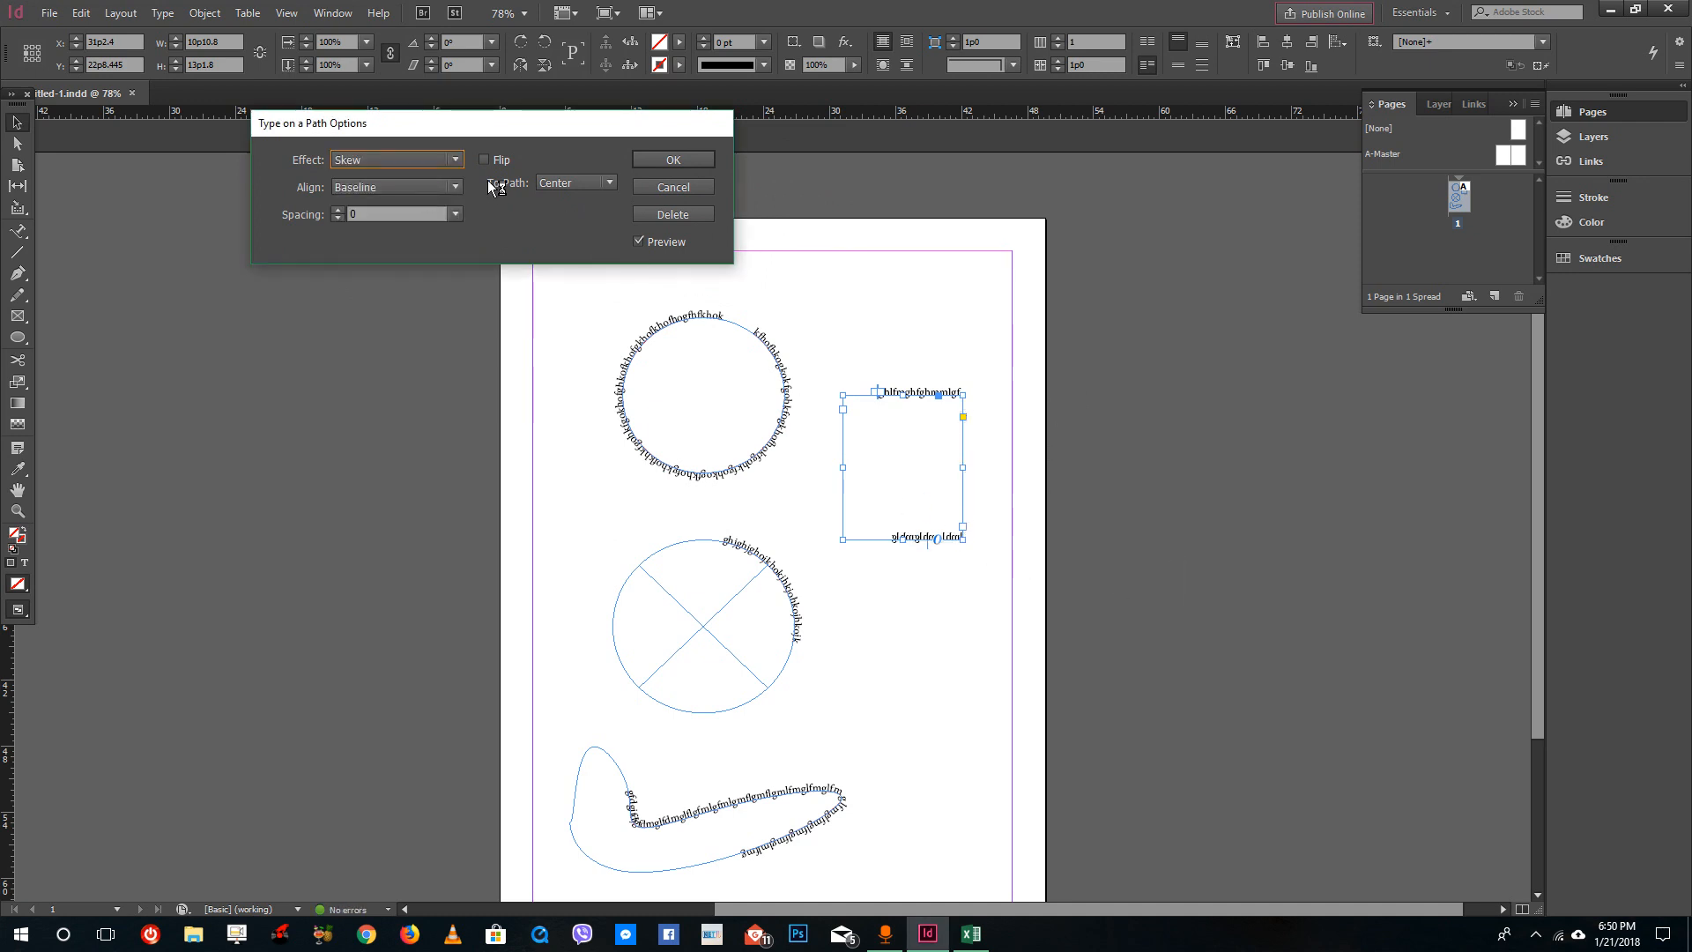
{"action": "left_click", "coordinate": [338, 210]}
{"action": "left_click", "coordinate": [338, 210]}
{"action": "left_click", "coordinate": [339, 210]}
{"action": "left_click", "coordinate": [339, 210]}
{"action": "left_click", "coordinate": [338, 209]}
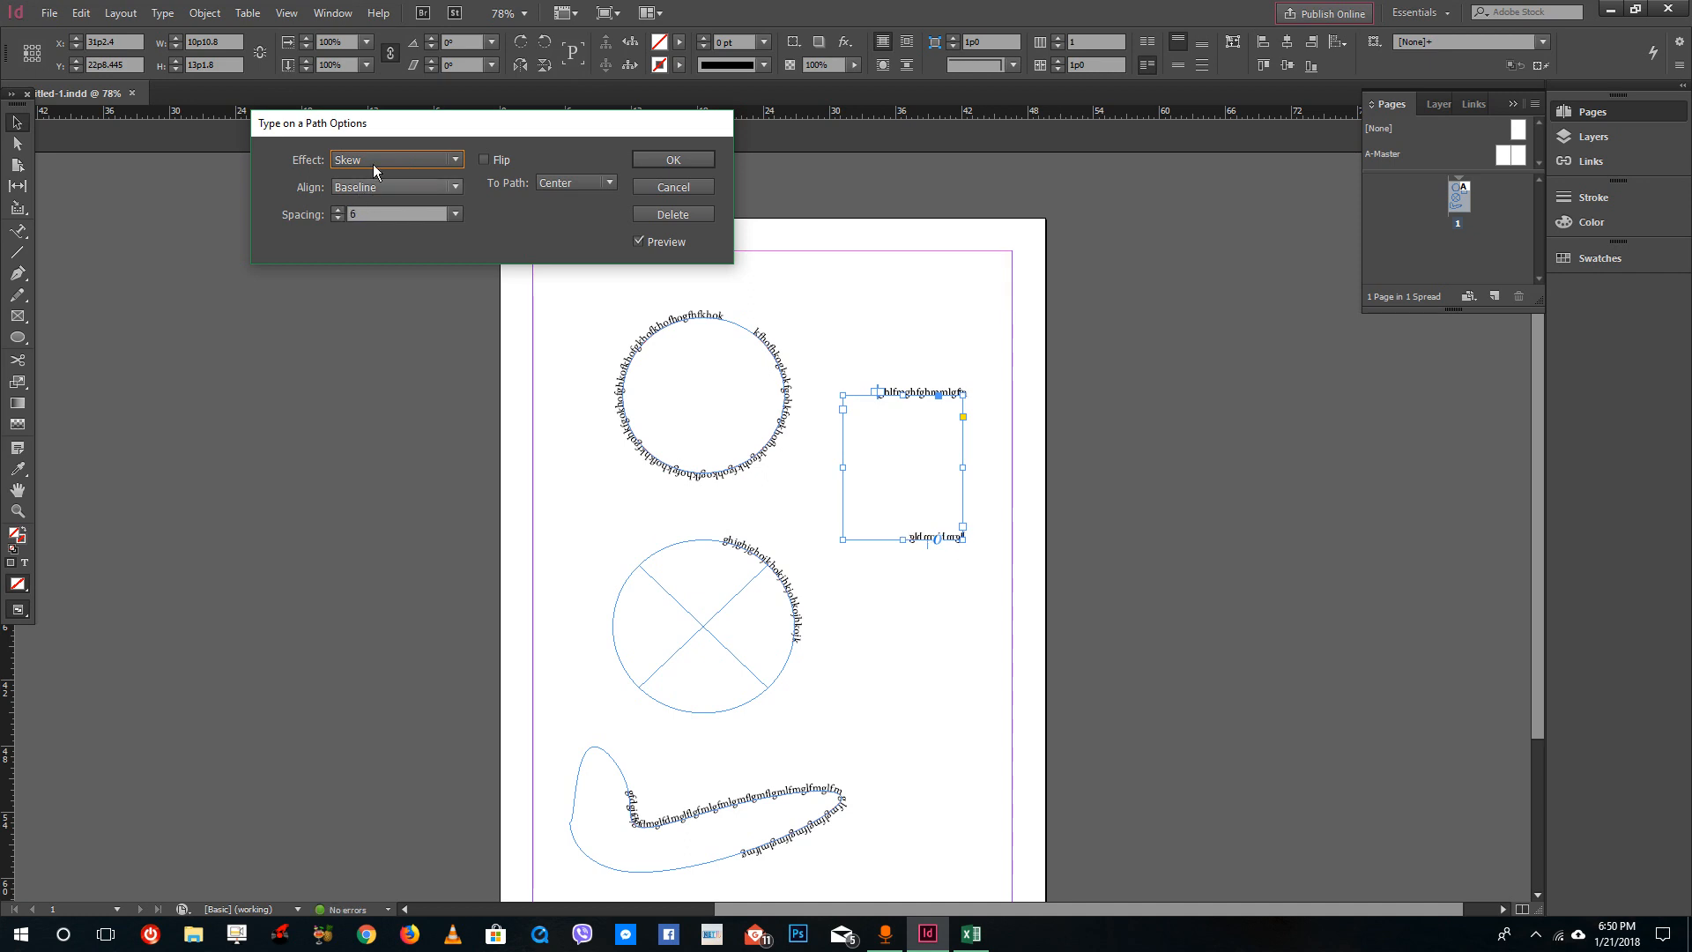
- Preview the 3D Ribbon, Stair Step and Gravity effects on the rectangle's path text
{"action": "left_click", "coordinate": [393, 161]}
{"action": "left_click", "coordinate": [384, 215]}
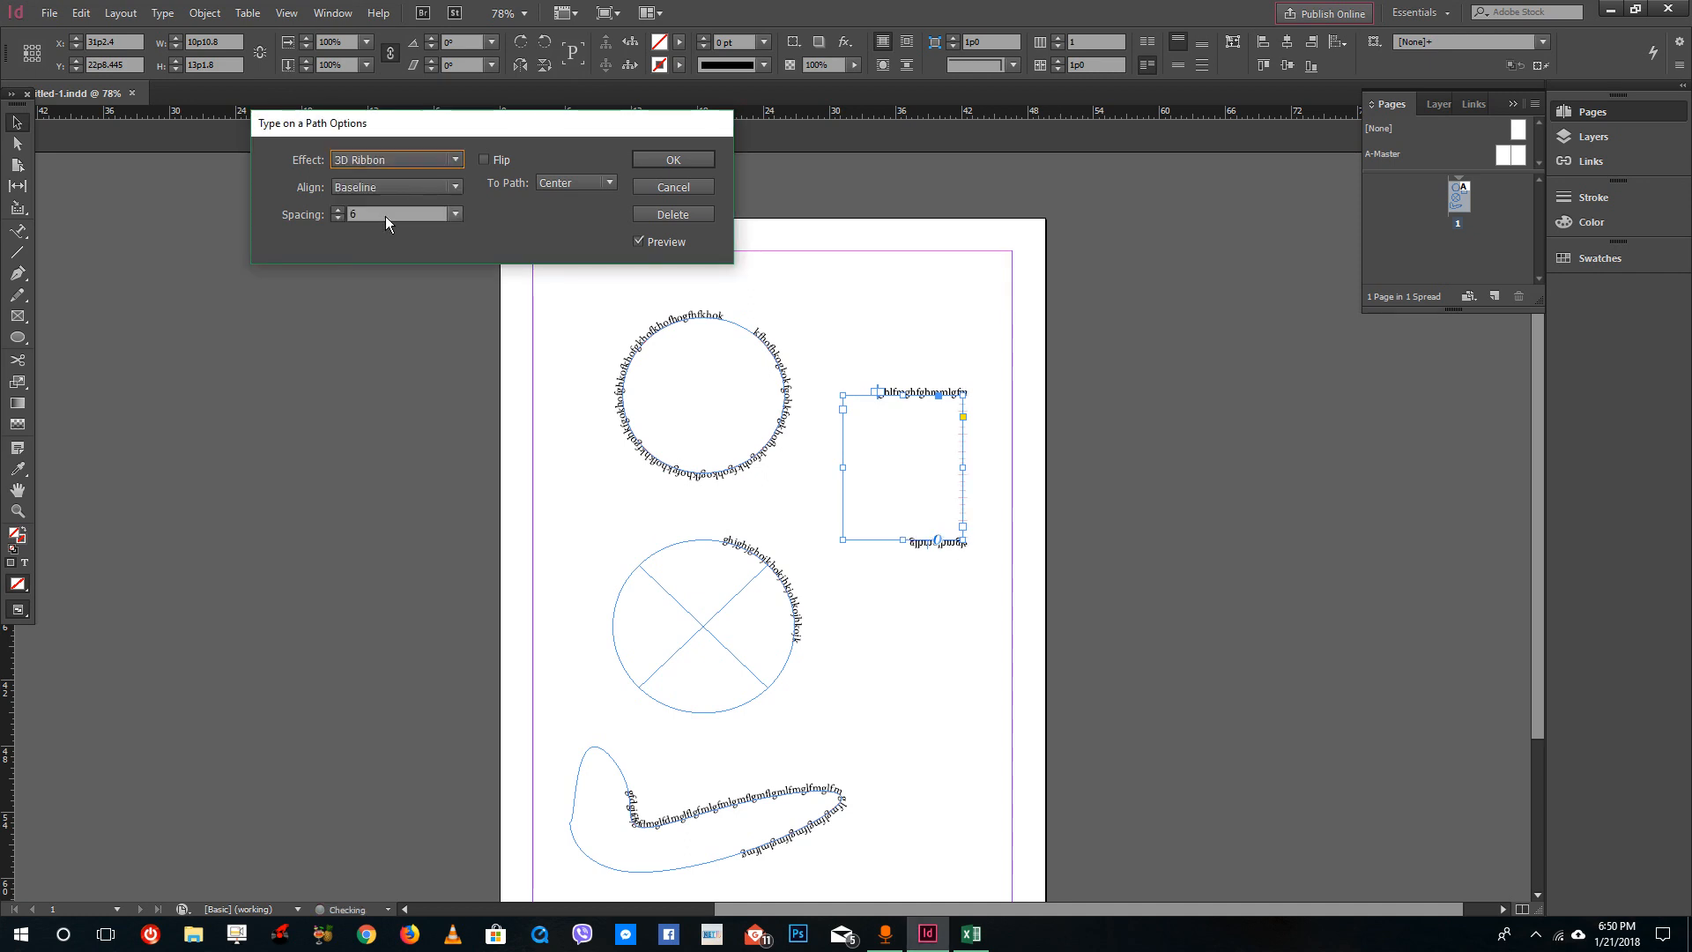
{"action": "left_click", "coordinate": [393, 162]}
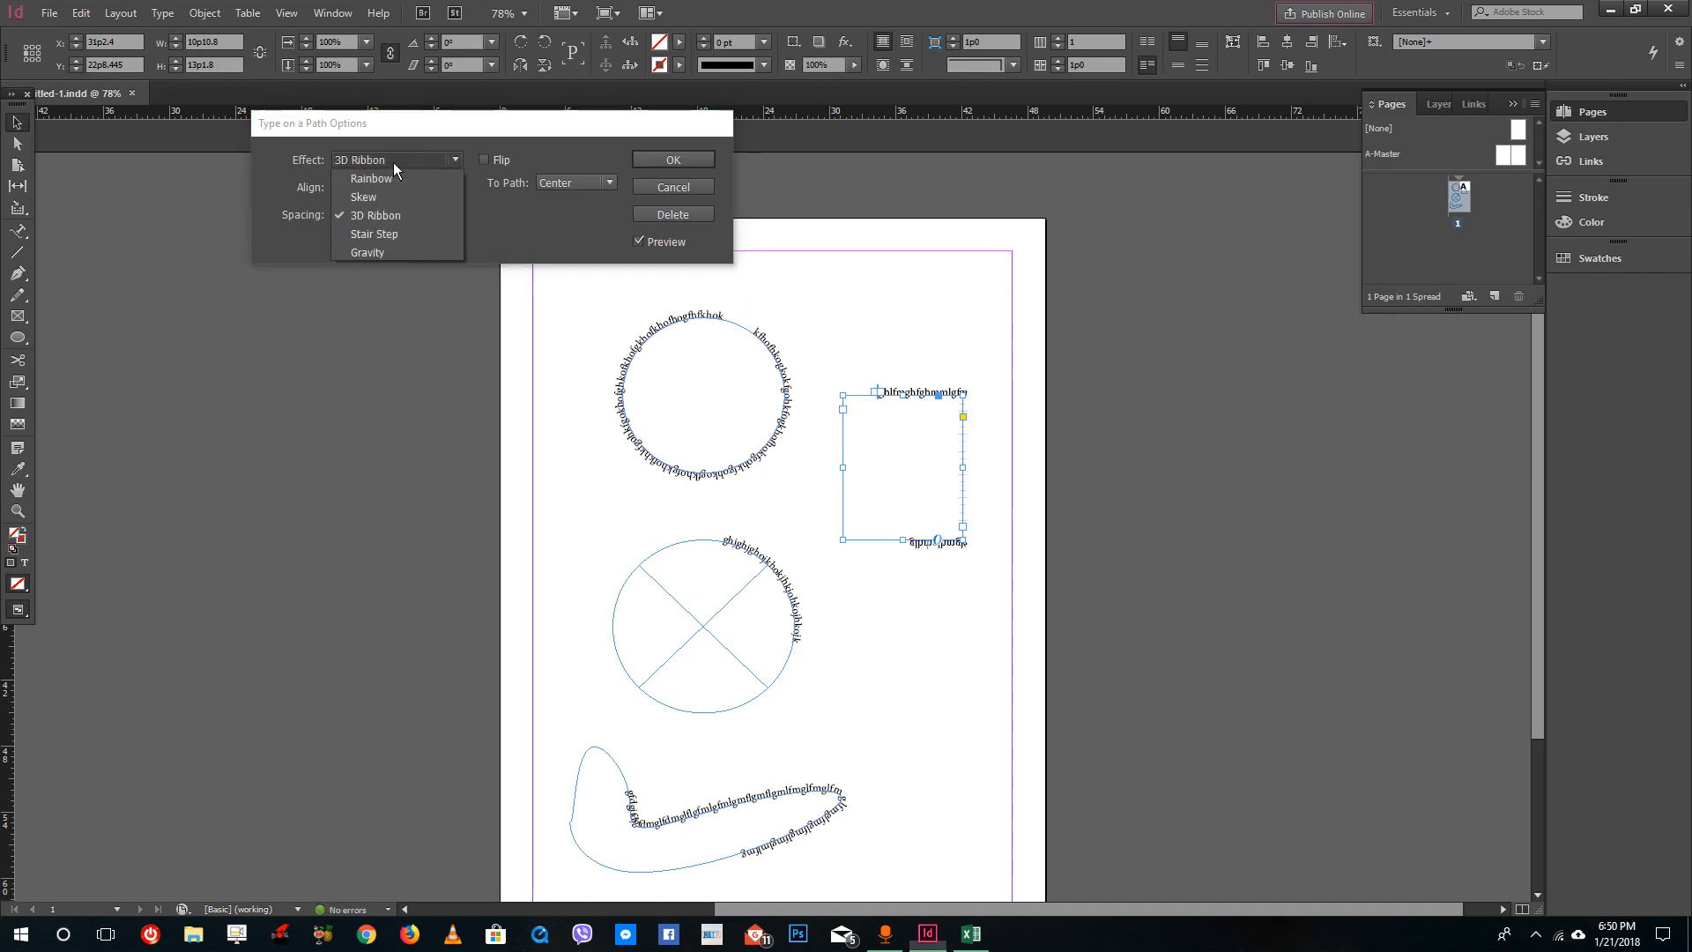
{"action": "left_click", "coordinate": [389, 233]}
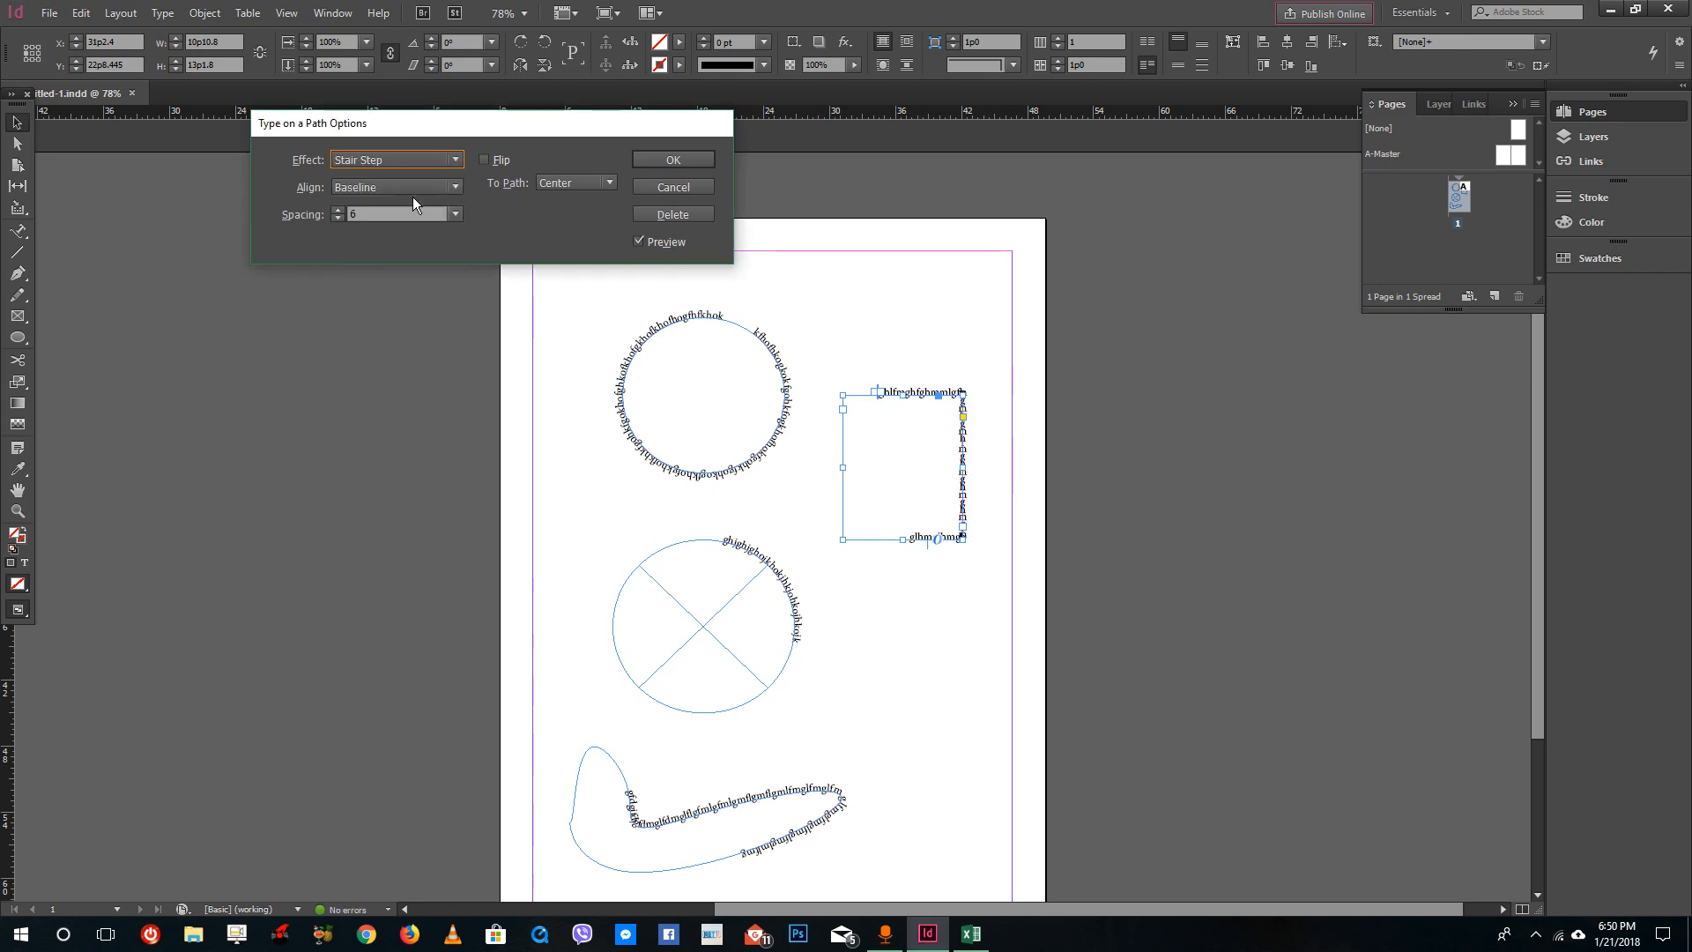
{"action": "left_click", "coordinate": [412, 162]}
{"action": "left_click", "coordinate": [396, 246]}
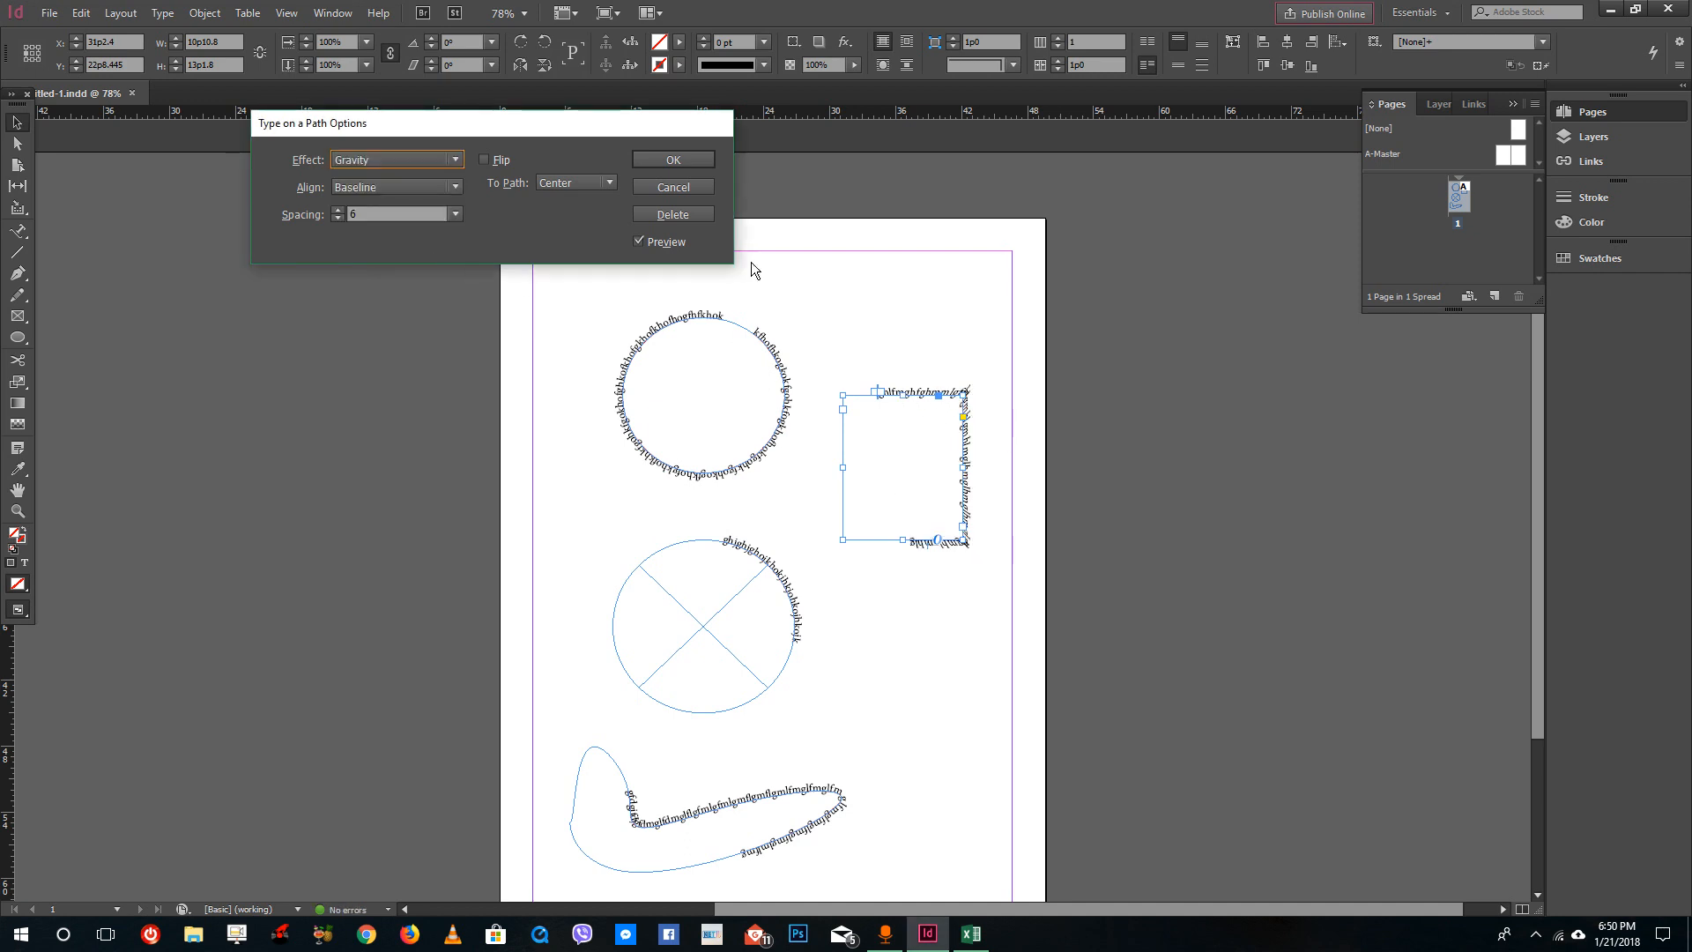
- Preview the Ascender and Descender alignments on the rectangle's path text and raise the spacing to 10
{"action": "left_click", "coordinate": [420, 192]}
{"action": "left_click", "coordinate": [413, 208]}
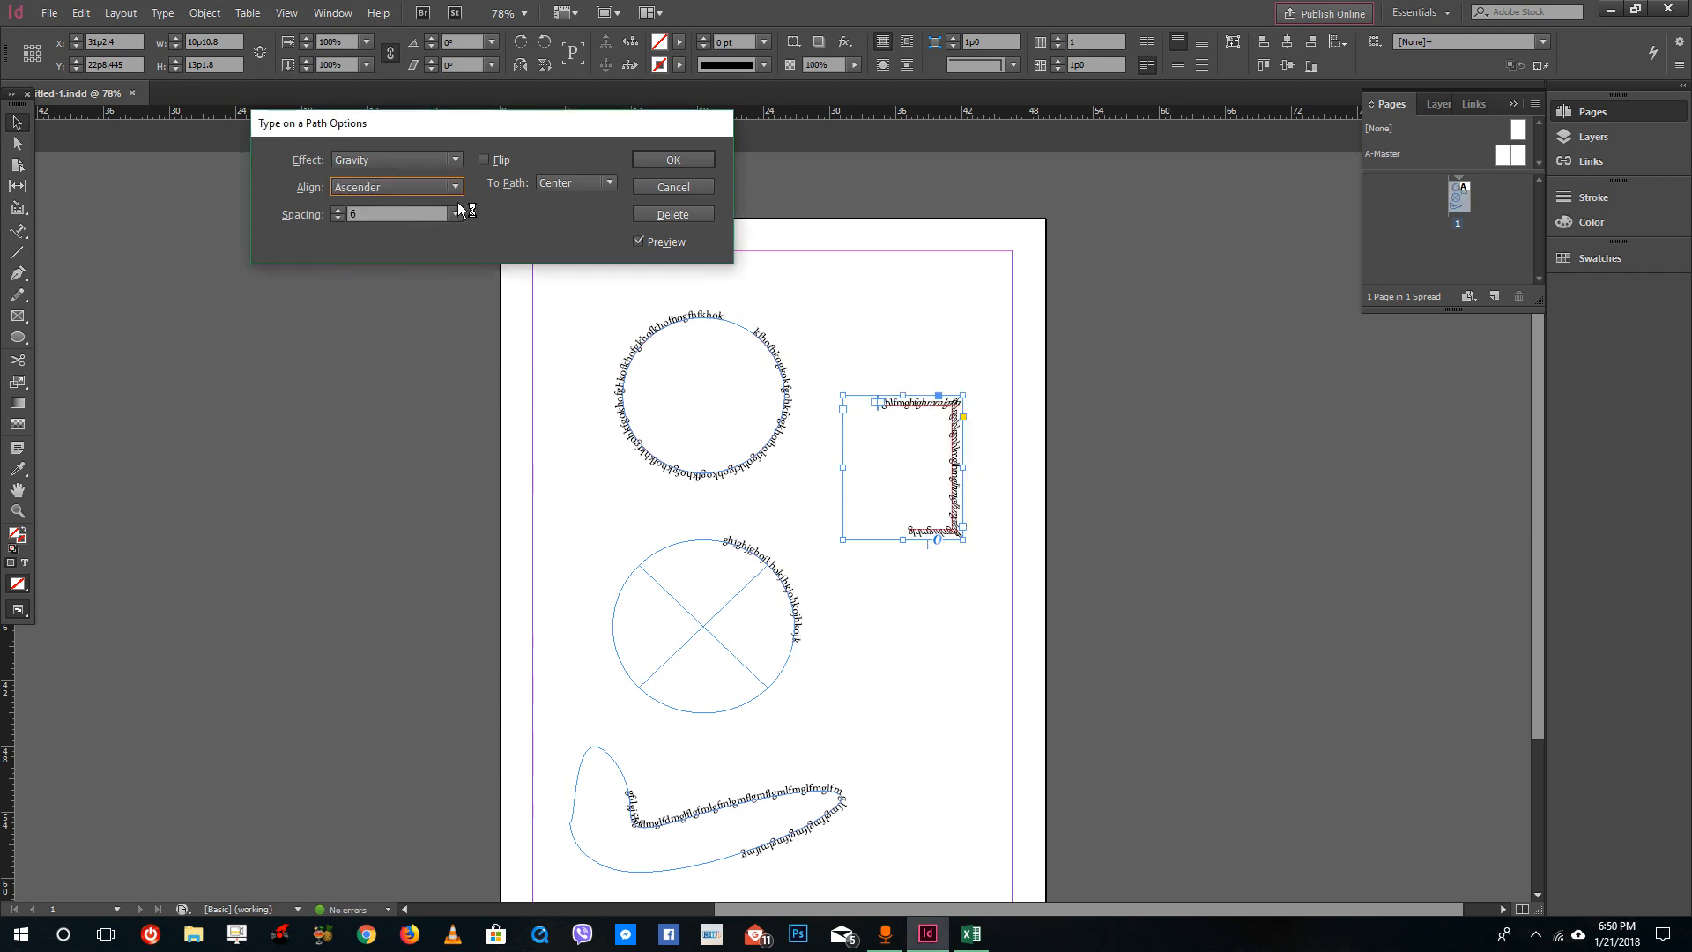
{"action": "left_click", "coordinate": [449, 182]}
{"action": "left_click", "coordinate": [411, 222]}
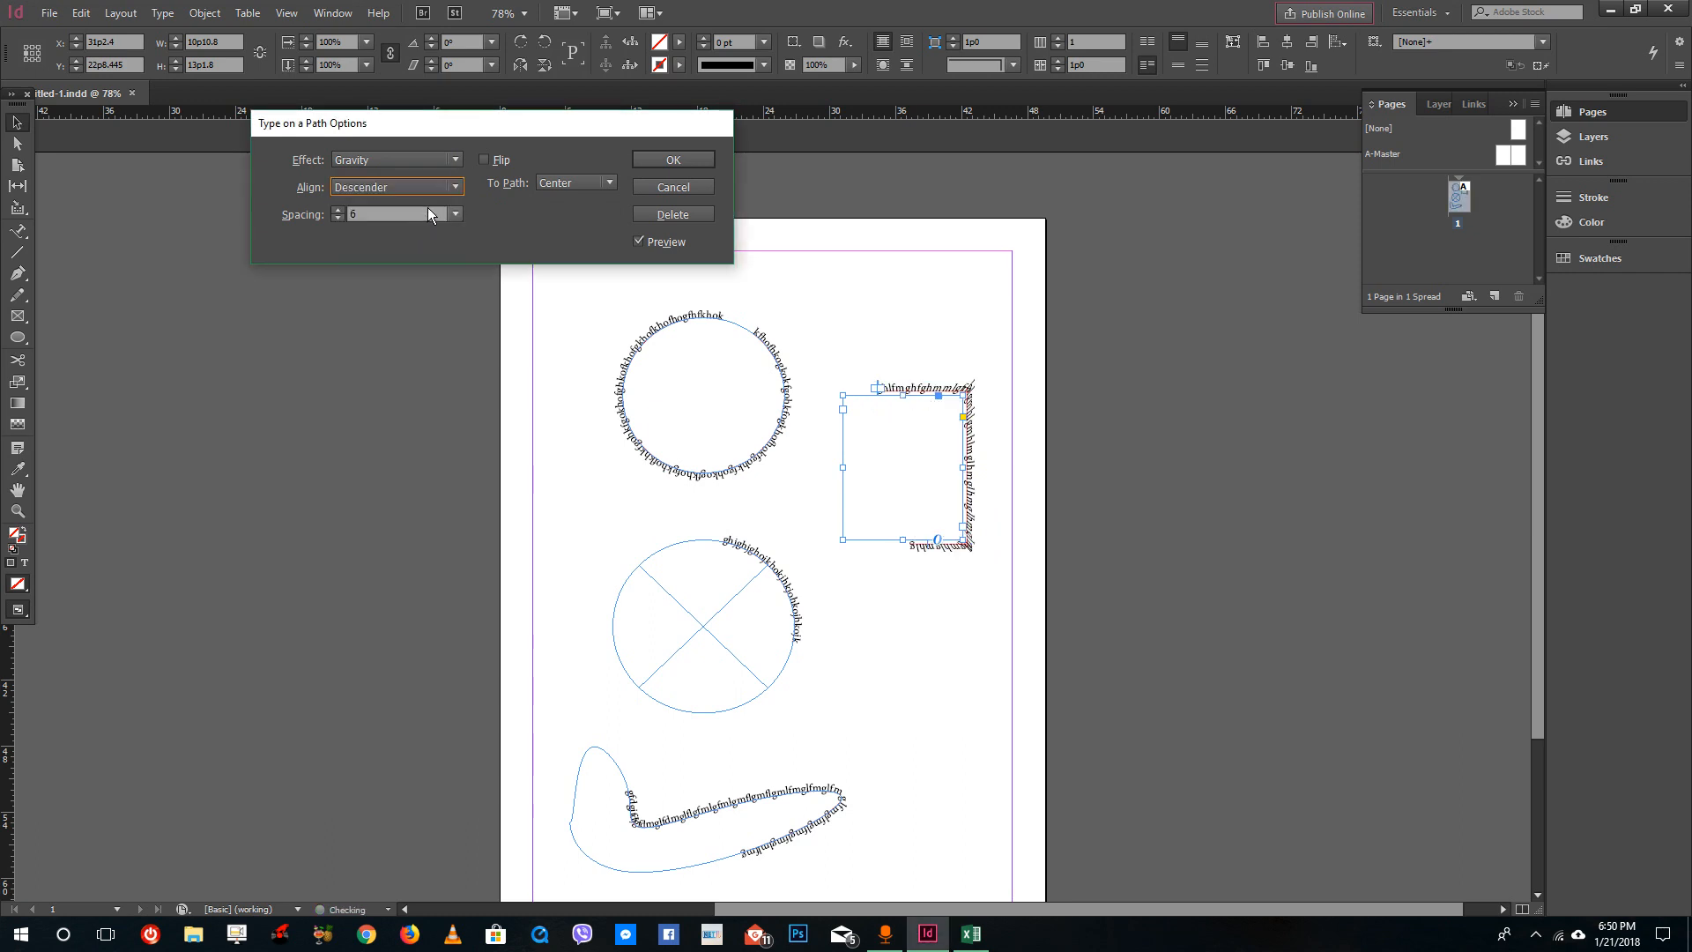
{"action": "left_click", "coordinate": [338, 211]}
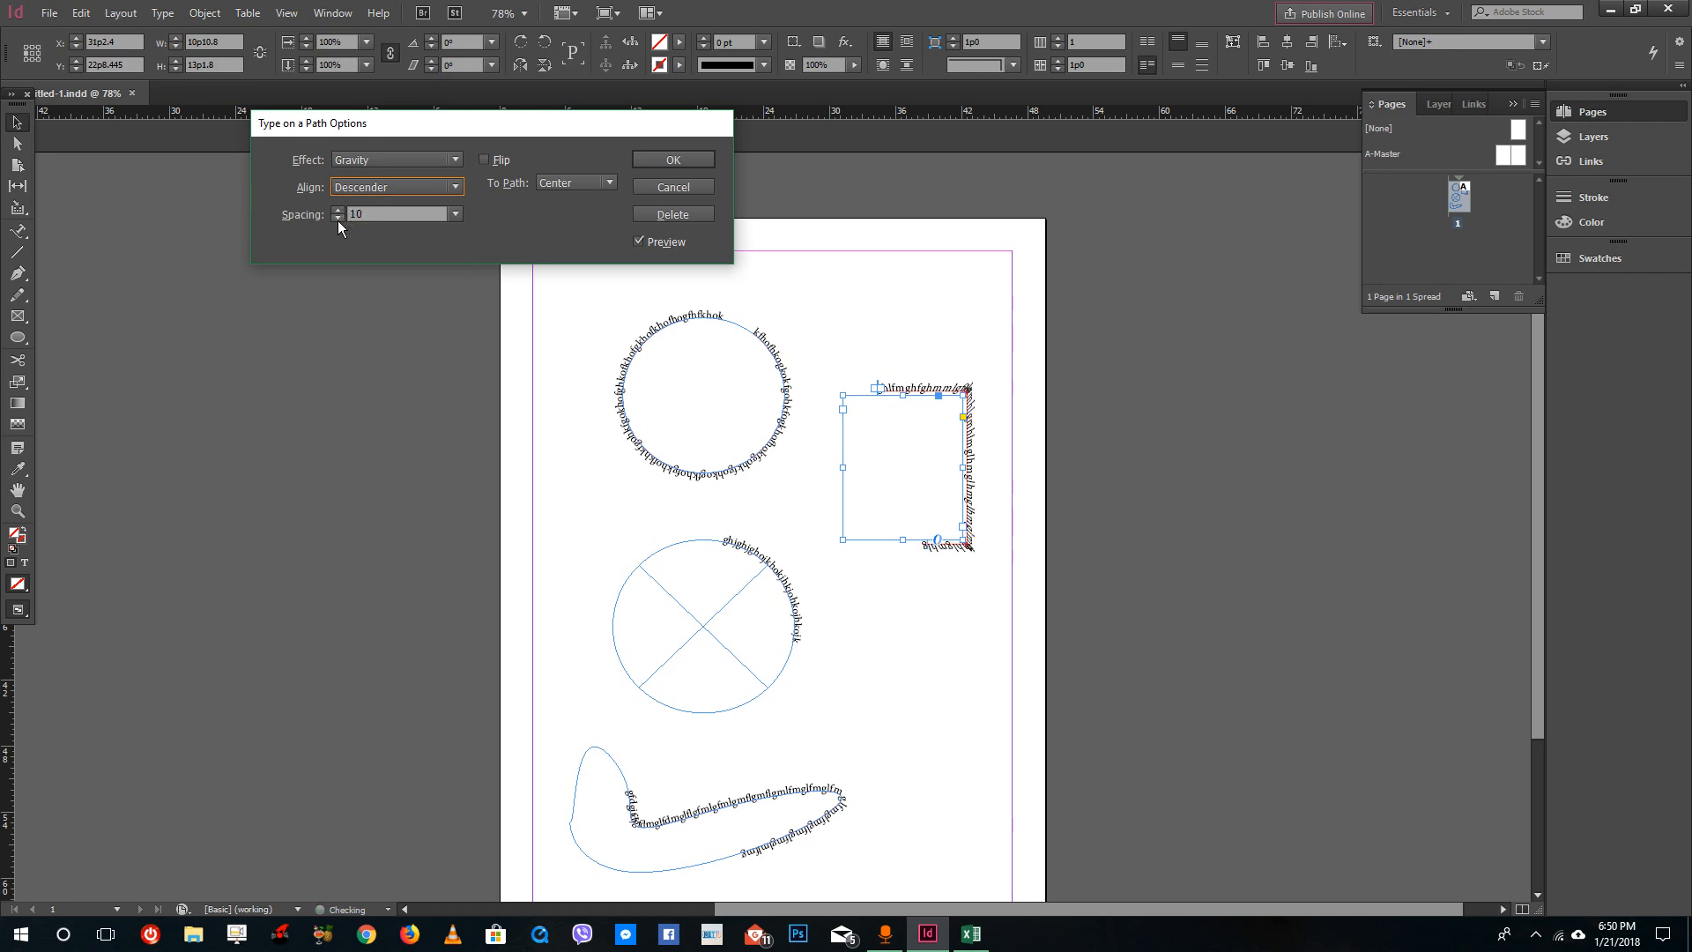
- Preview the Center alignment with spacing 8 on the rectangle's path text, then discard the option changes
{"action": "left_click", "coordinate": [431, 188]}
{"action": "left_click", "coordinate": [392, 244]}
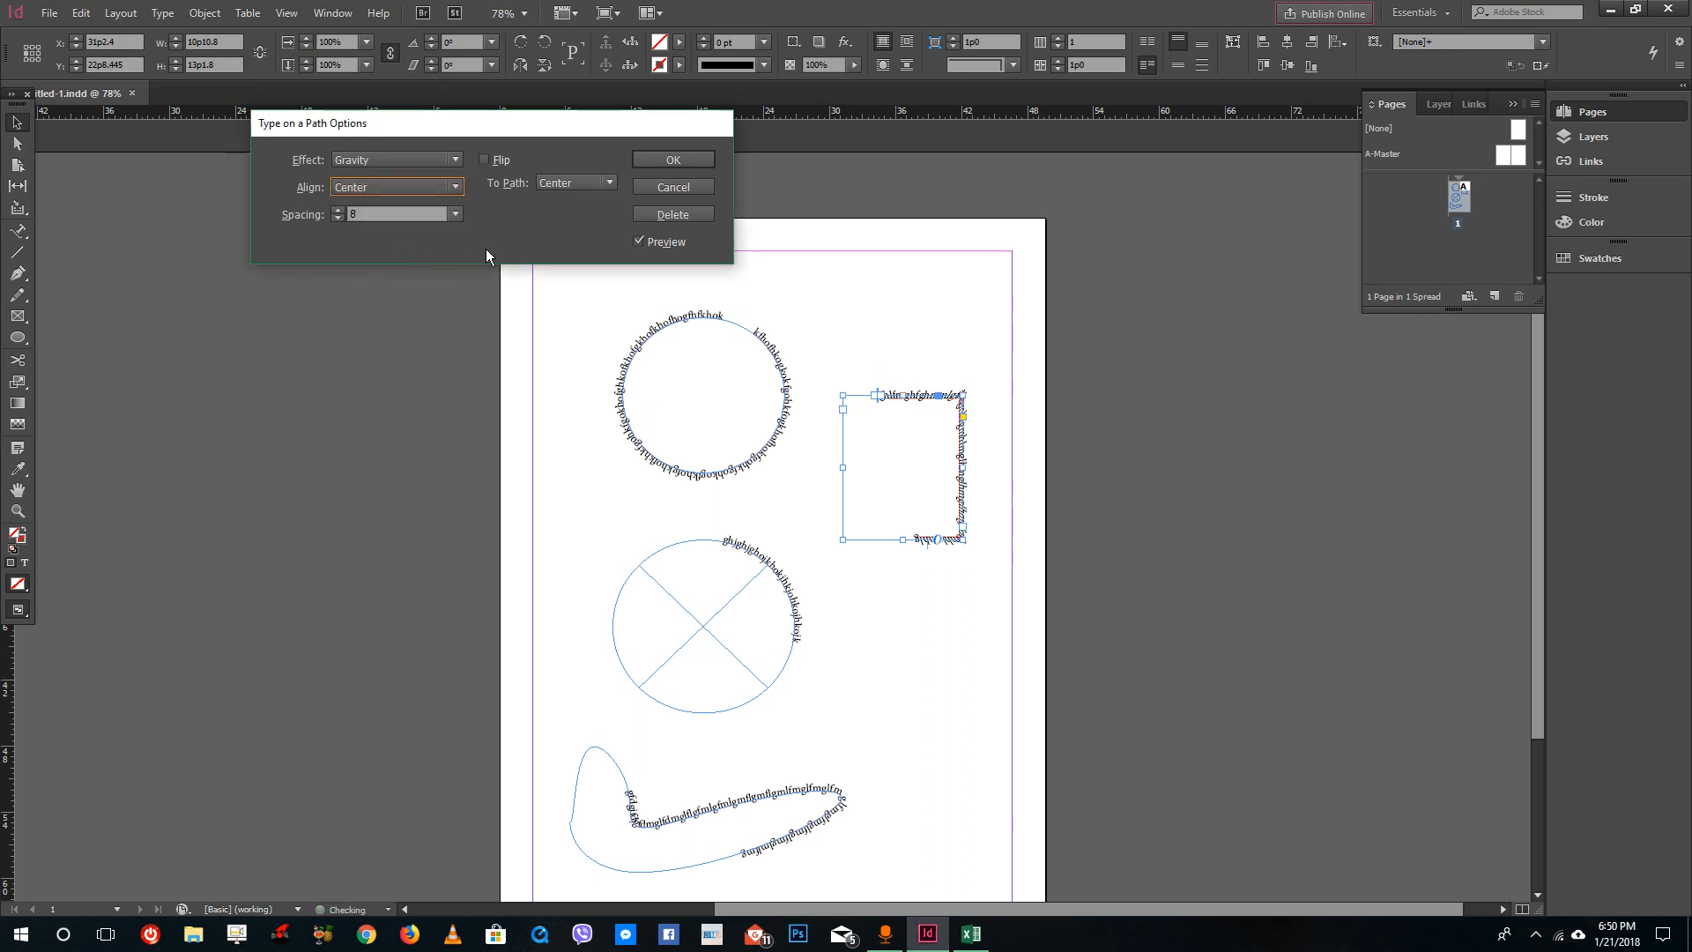
{"action": "left_click", "coordinate": [659, 186]}
- Preview the Skew and 3D Ribbon effects on the path text around the upper circle
{"action": "scroll", "coordinate": [723, 315], "scroll_direction": "up", "scroll_amount": 4}
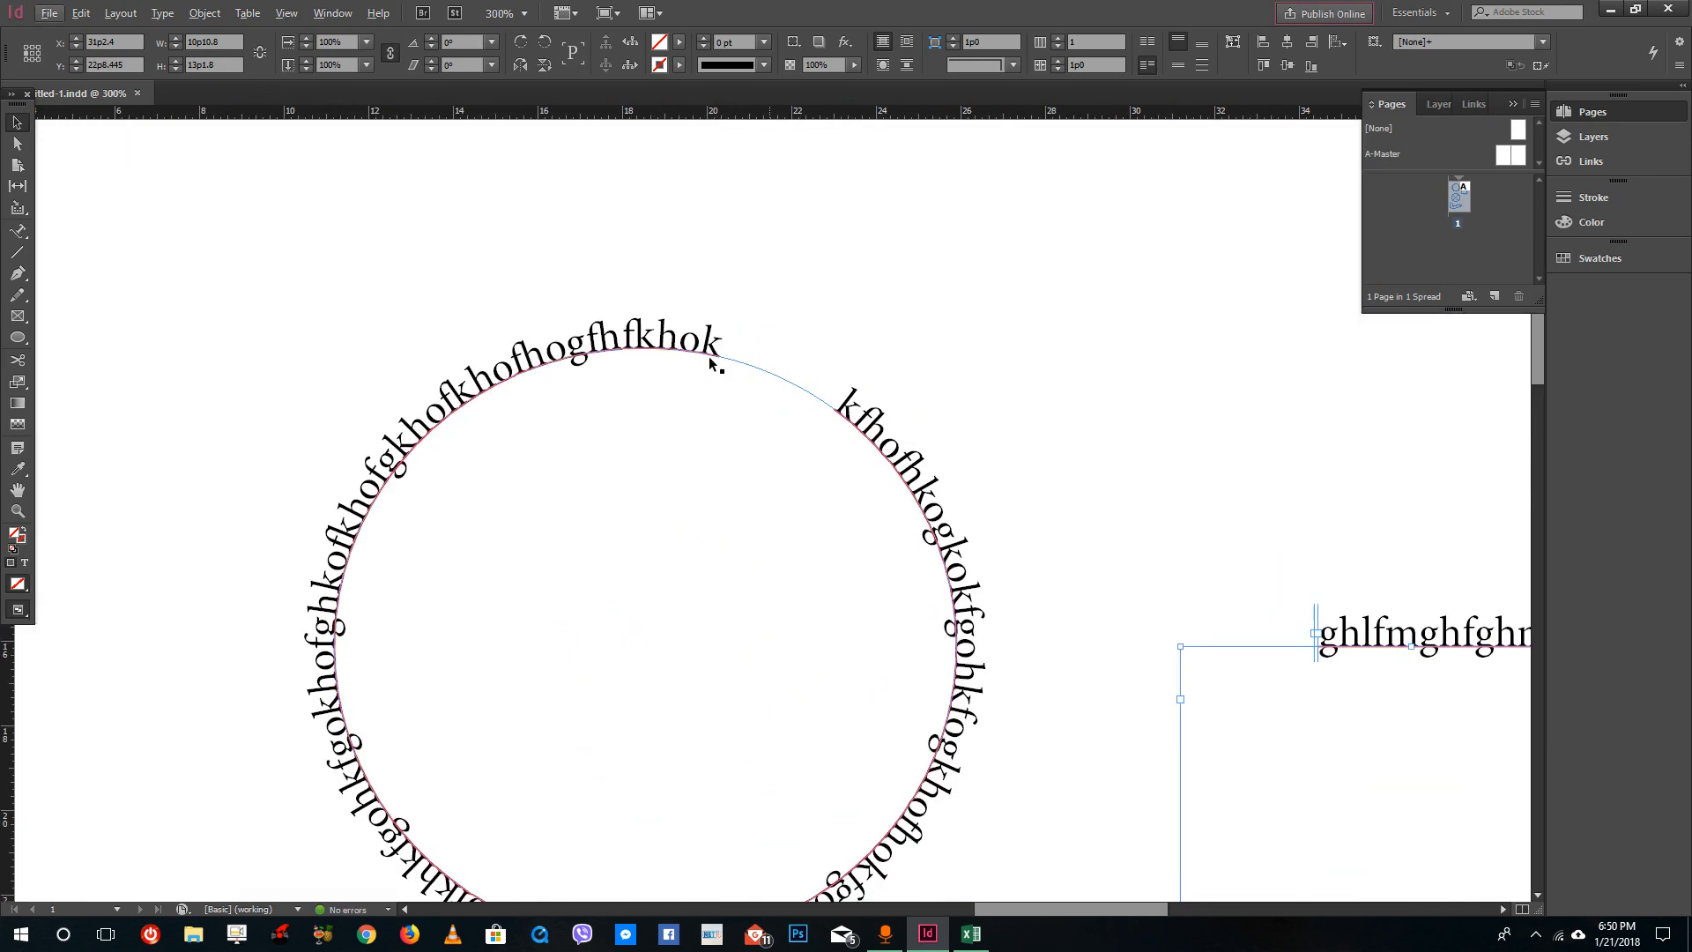
{"action": "left_click", "coordinate": [557, 340]}
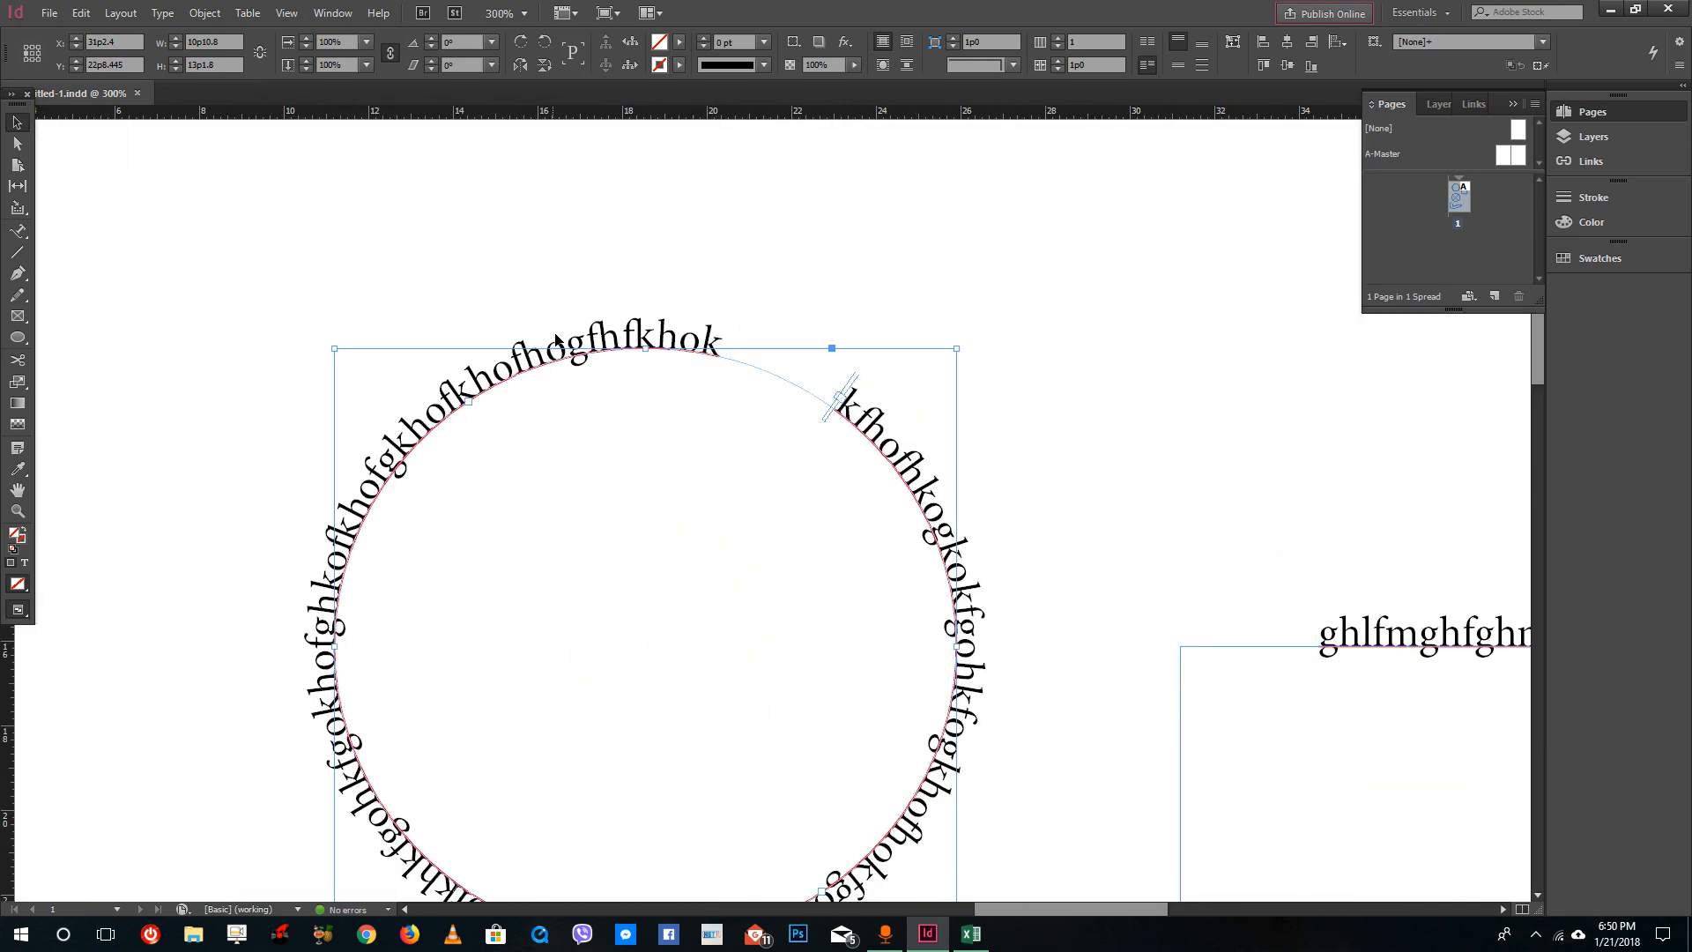
{"action": "left_click", "coordinate": [246, 15]}
{"action": "mouse_move", "coordinate": [204, 16]}
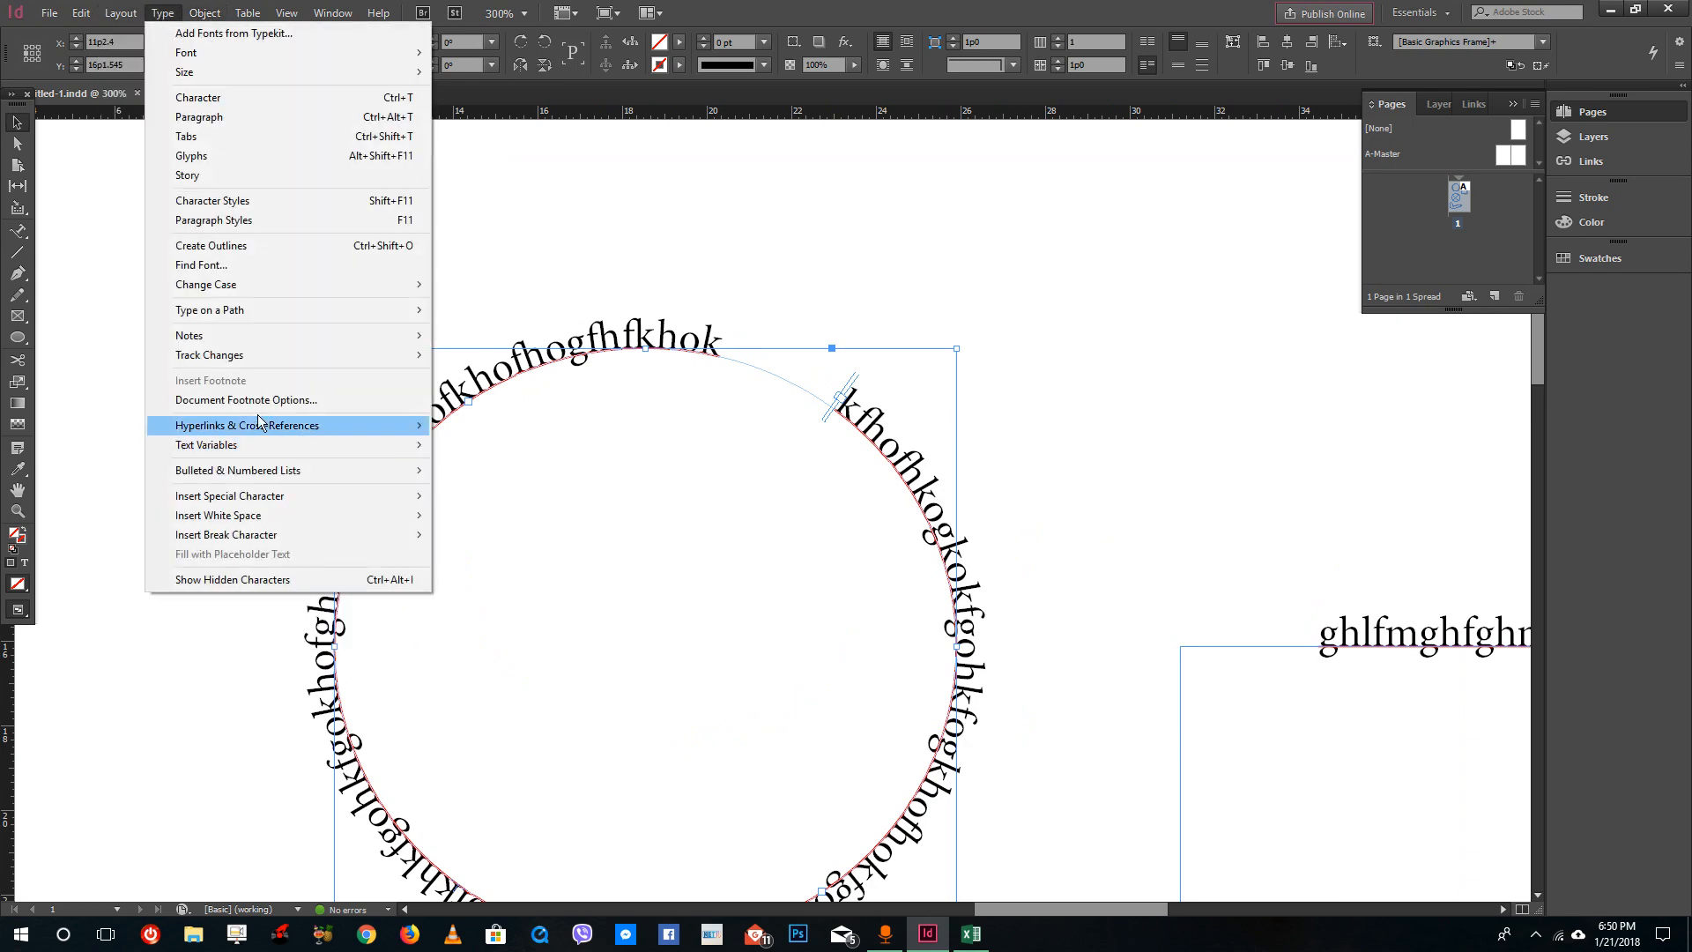
{"action": "mouse_move", "coordinate": [386, 313]}
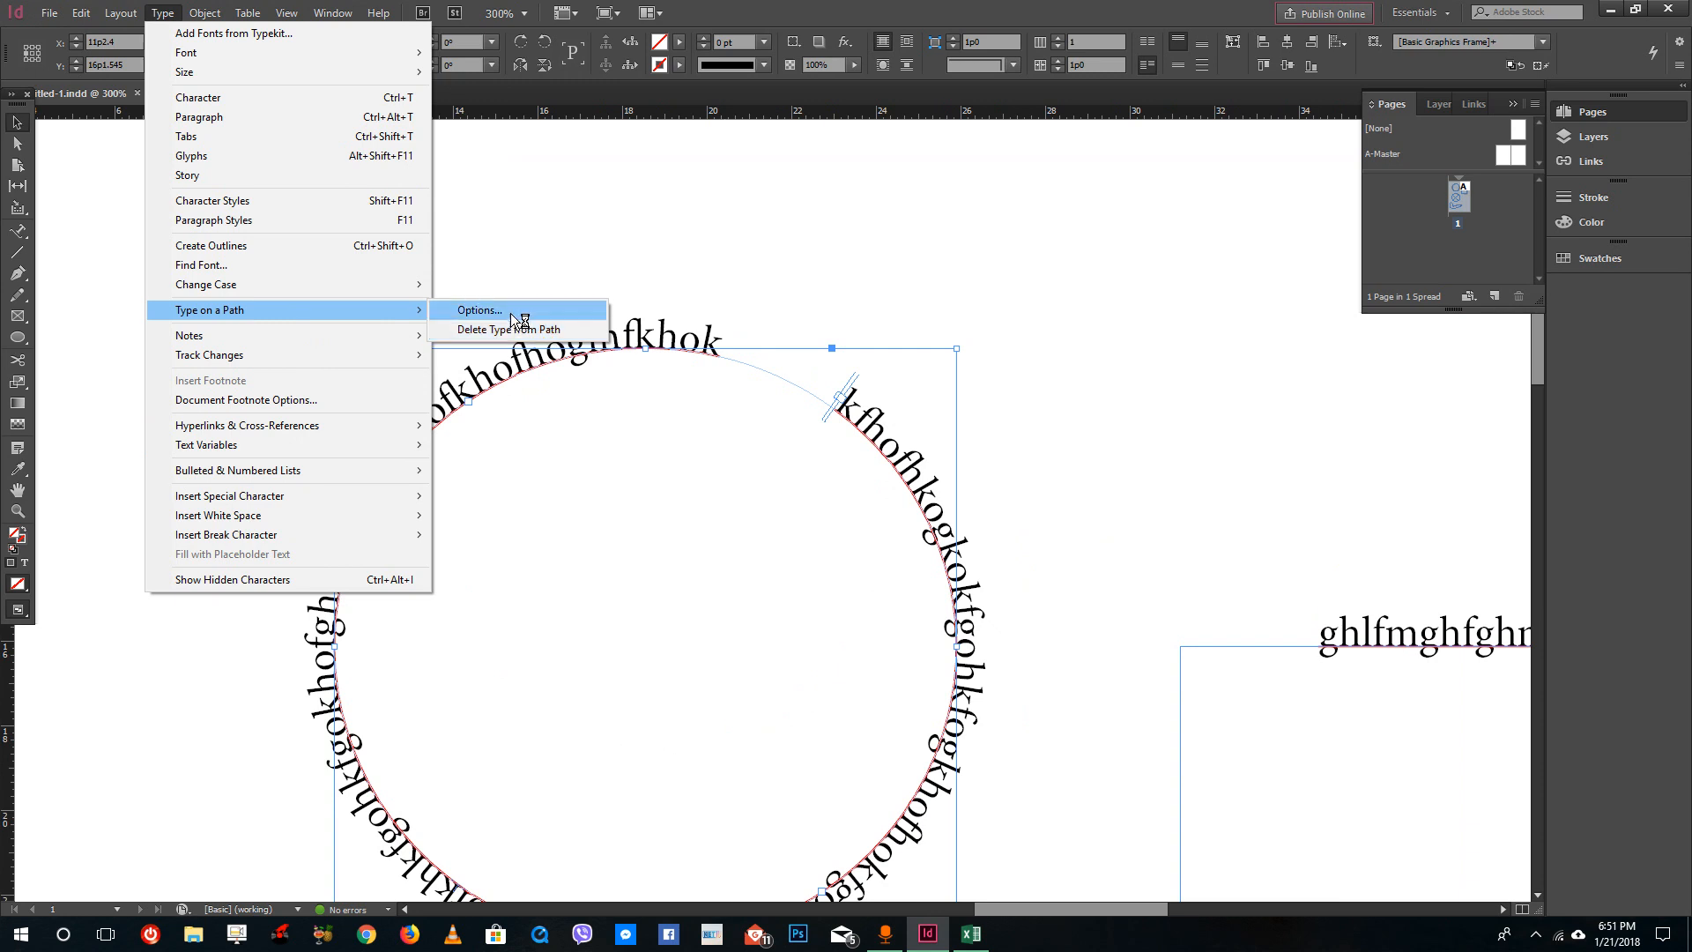
{"action": "left_click", "coordinate": [508, 310]}
{"action": "left_click", "coordinate": [416, 159]}
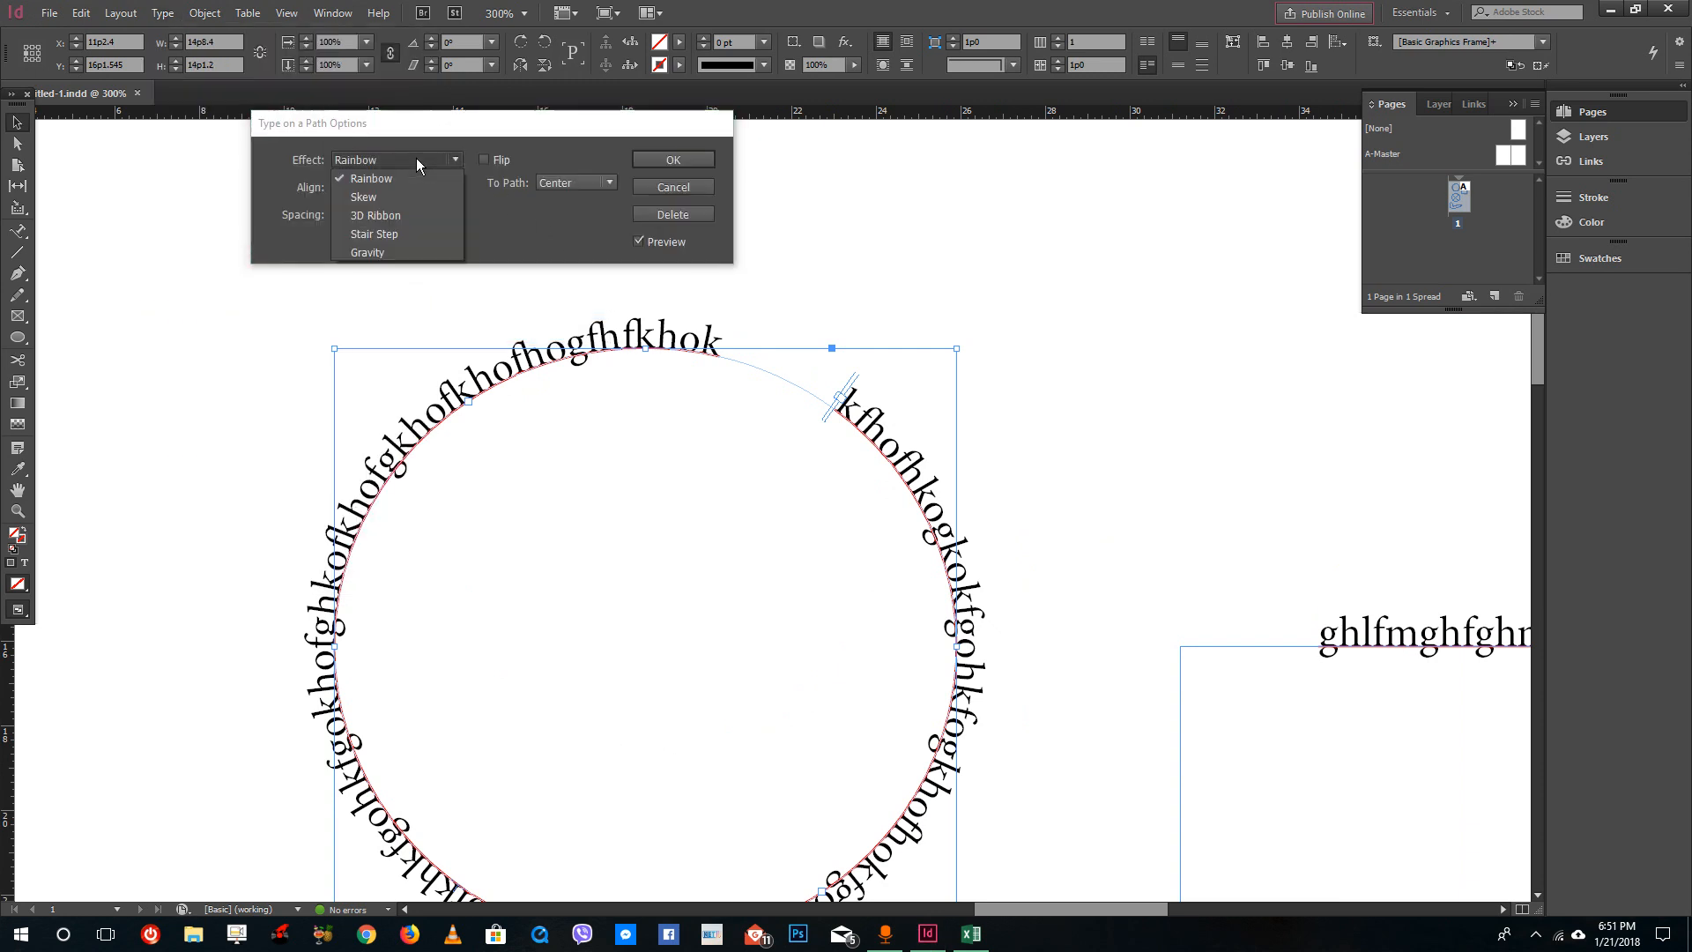
{"action": "left_click", "coordinate": [393, 198]}
{"action": "left_click", "coordinate": [453, 164]}
{"action": "left_click", "coordinate": [410, 215]}
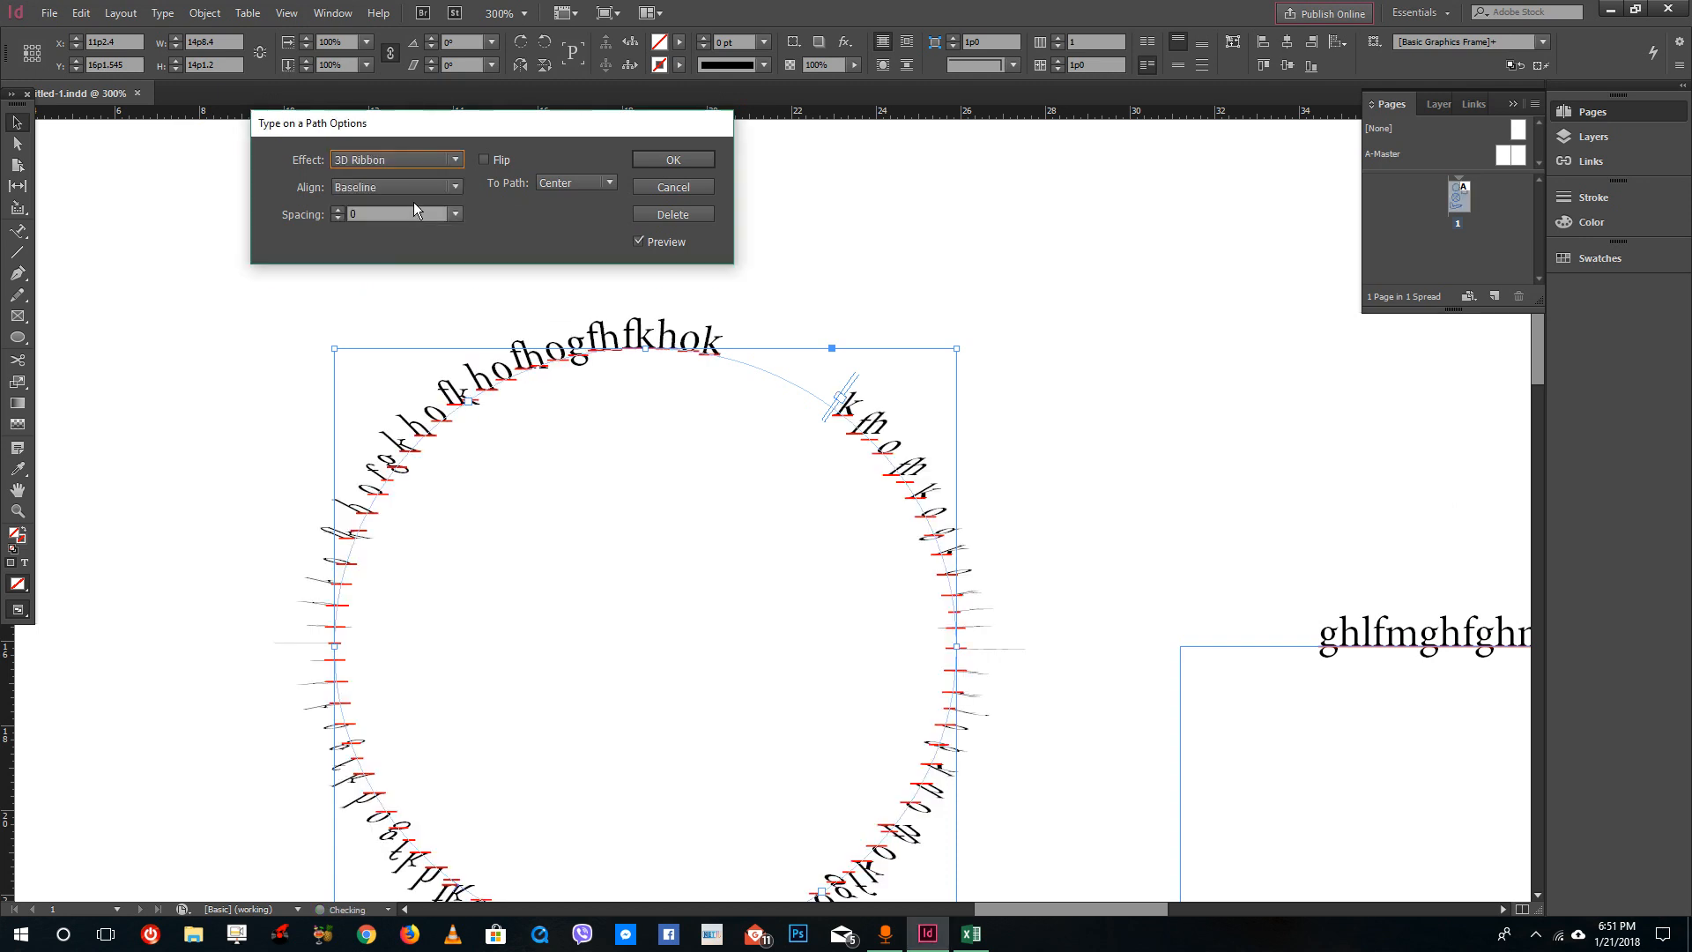
- Preview the Stair Step and Gravity effects on the upper circle's path text, and discard the option changes
{"action": "left_click", "coordinate": [377, 161]}
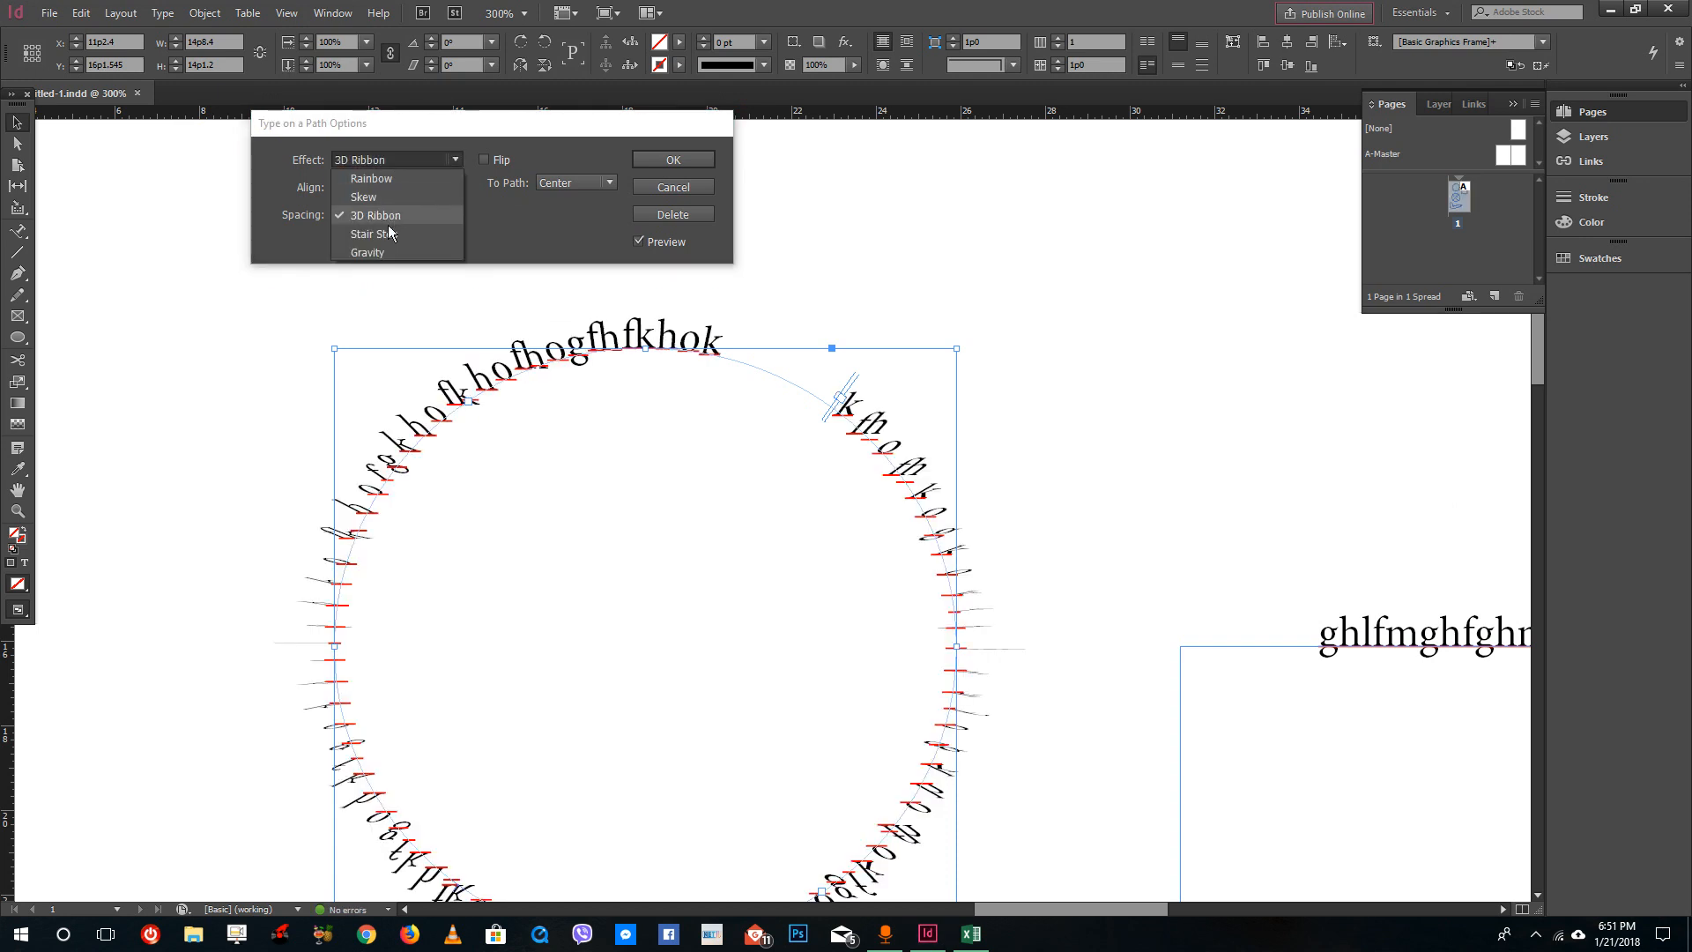
{"action": "left_click", "coordinate": [394, 234]}
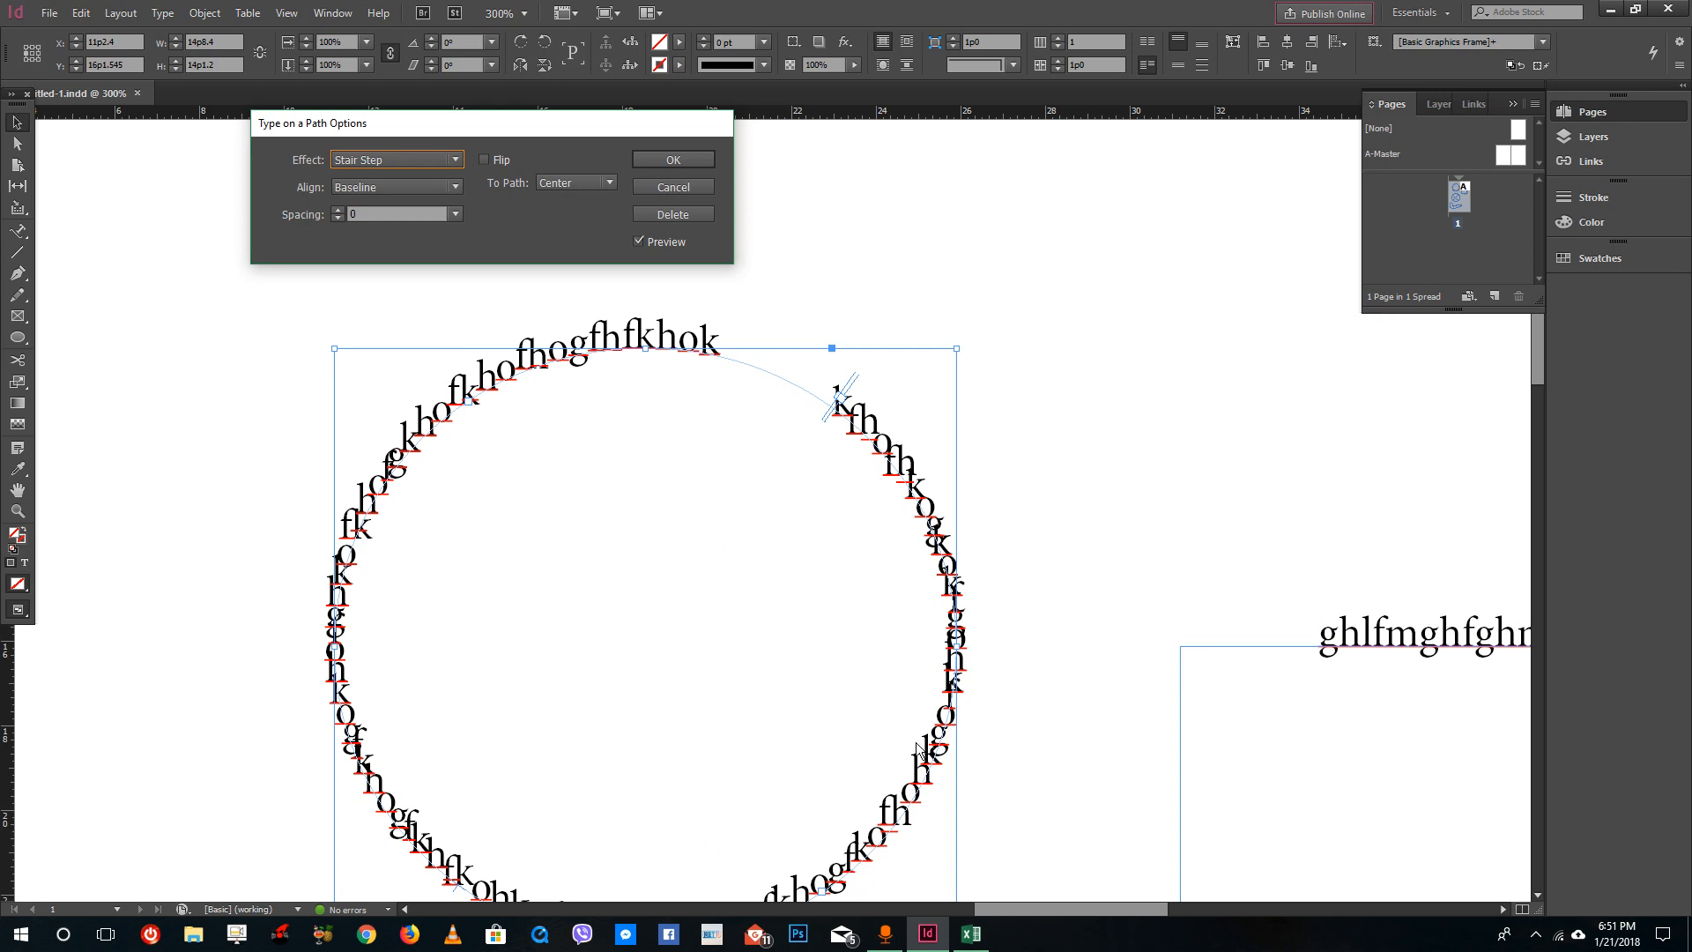
{"action": "left_click", "coordinate": [392, 161]}
{"action": "left_click", "coordinate": [374, 252]}
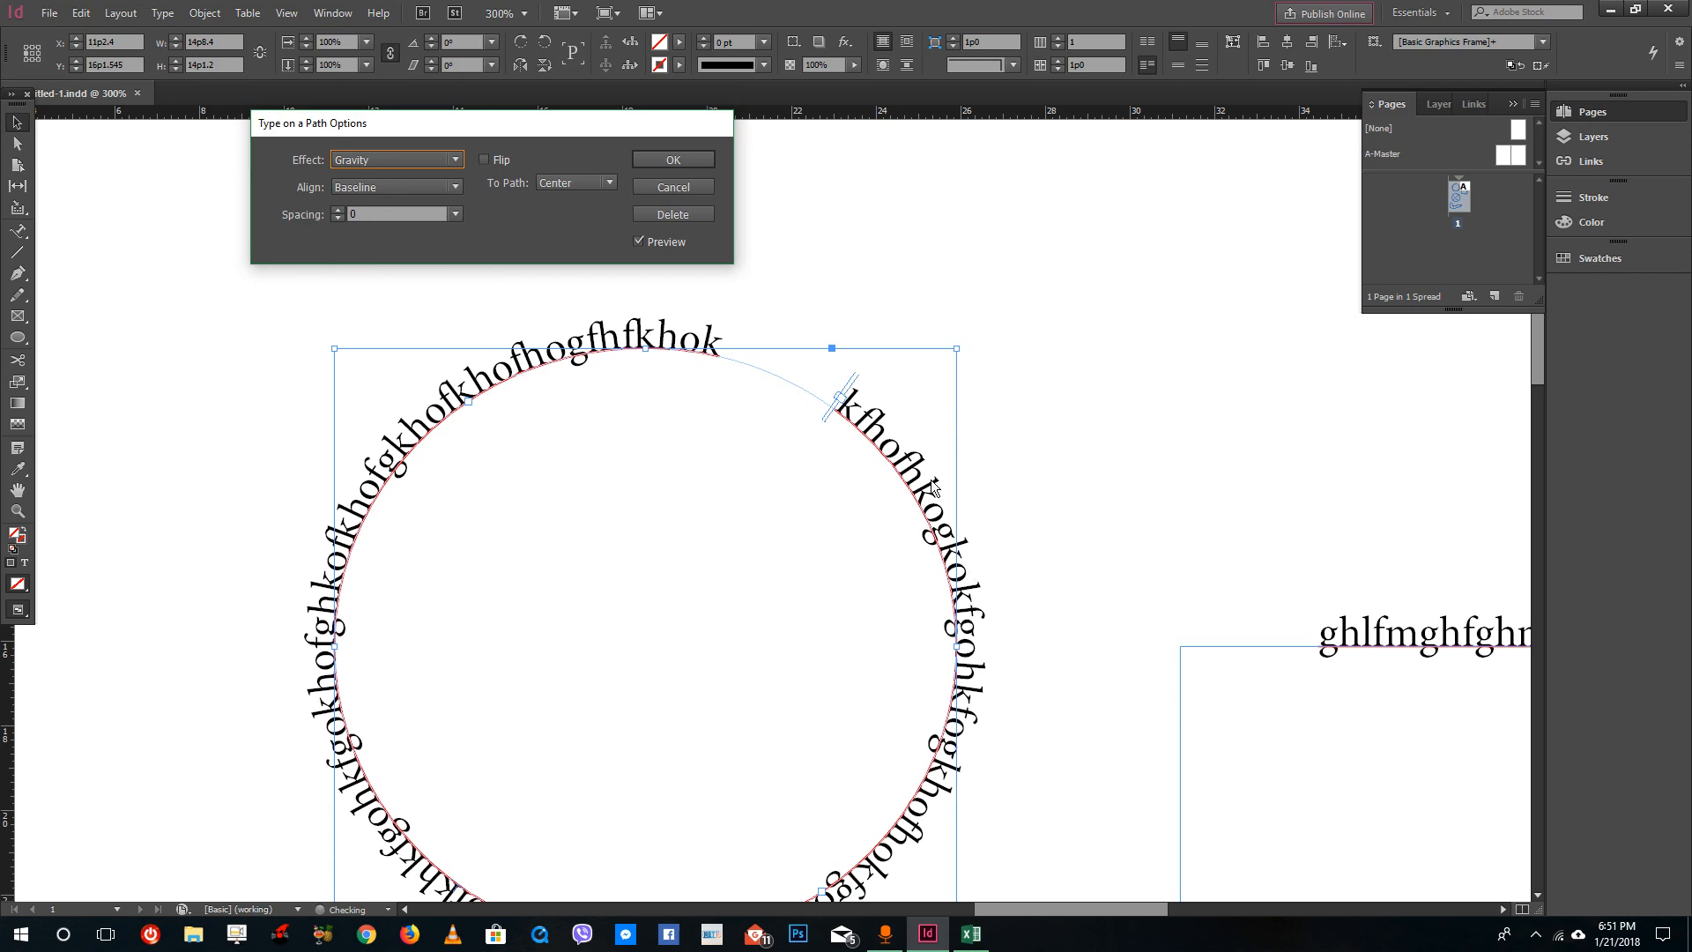
{"action": "left_click", "coordinate": [689, 189]}
- Preview the Gravity effect on the freeform shape's path text, switch back to Rainbow and discard the option changes
{"action": "key", "text": "ctrl+0"}
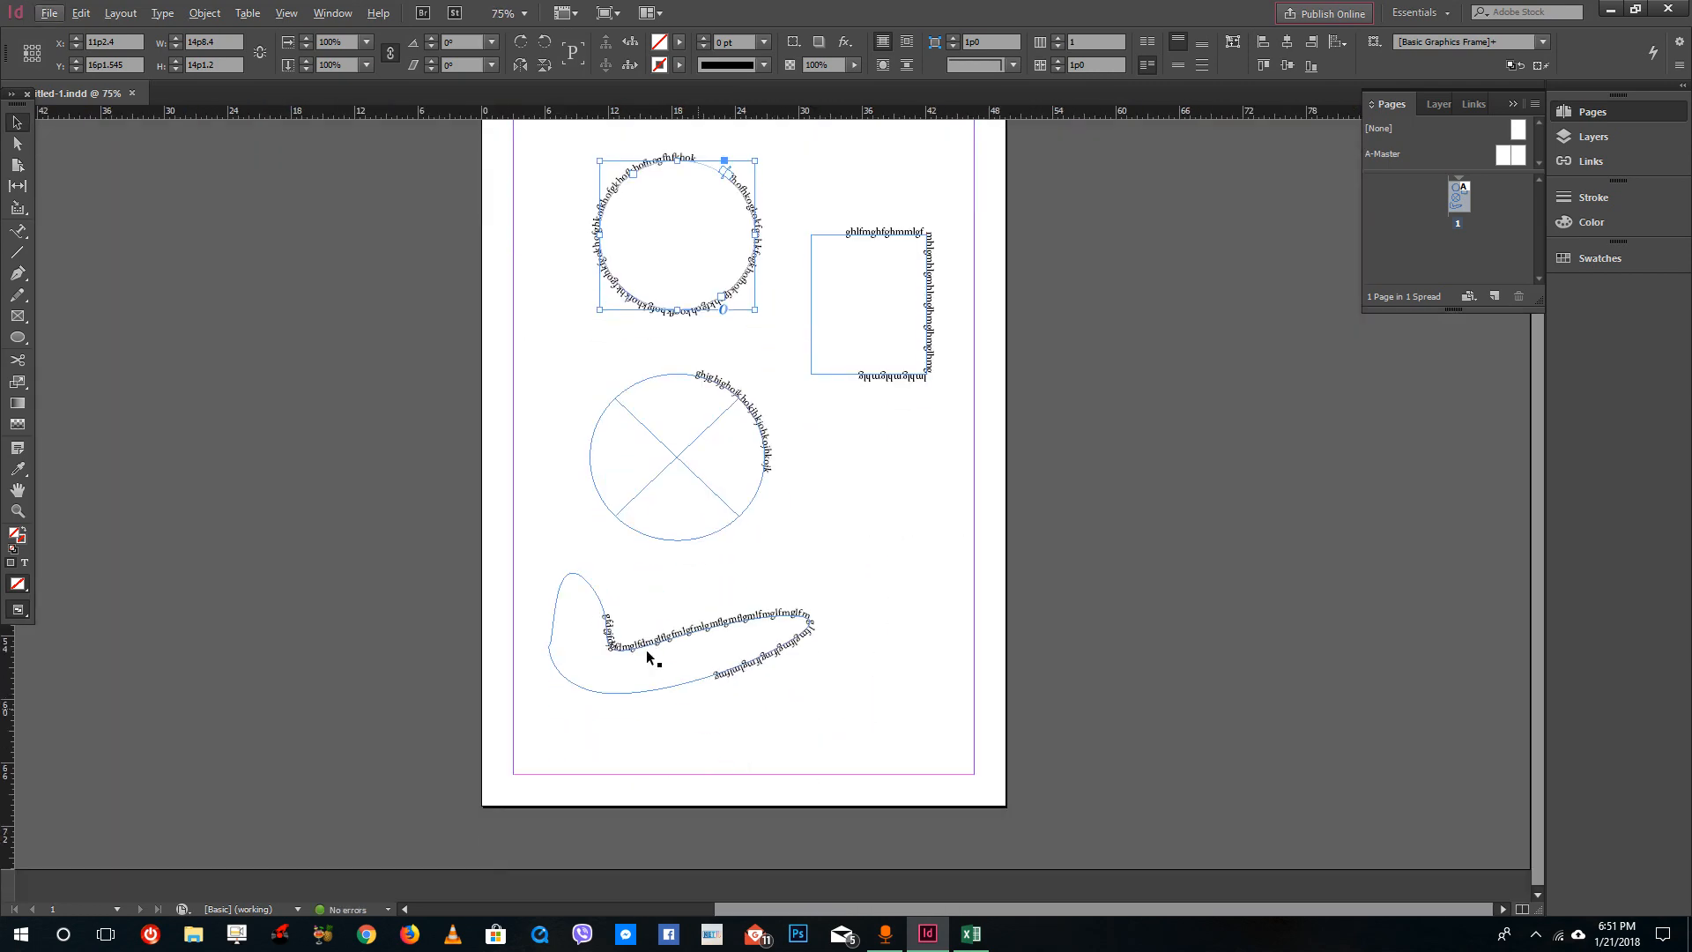
{"action": "scroll", "coordinate": [647, 658], "scroll_direction": "up", "scroll_amount": 4}
{"action": "left_click", "coordinate": [632, 653]}
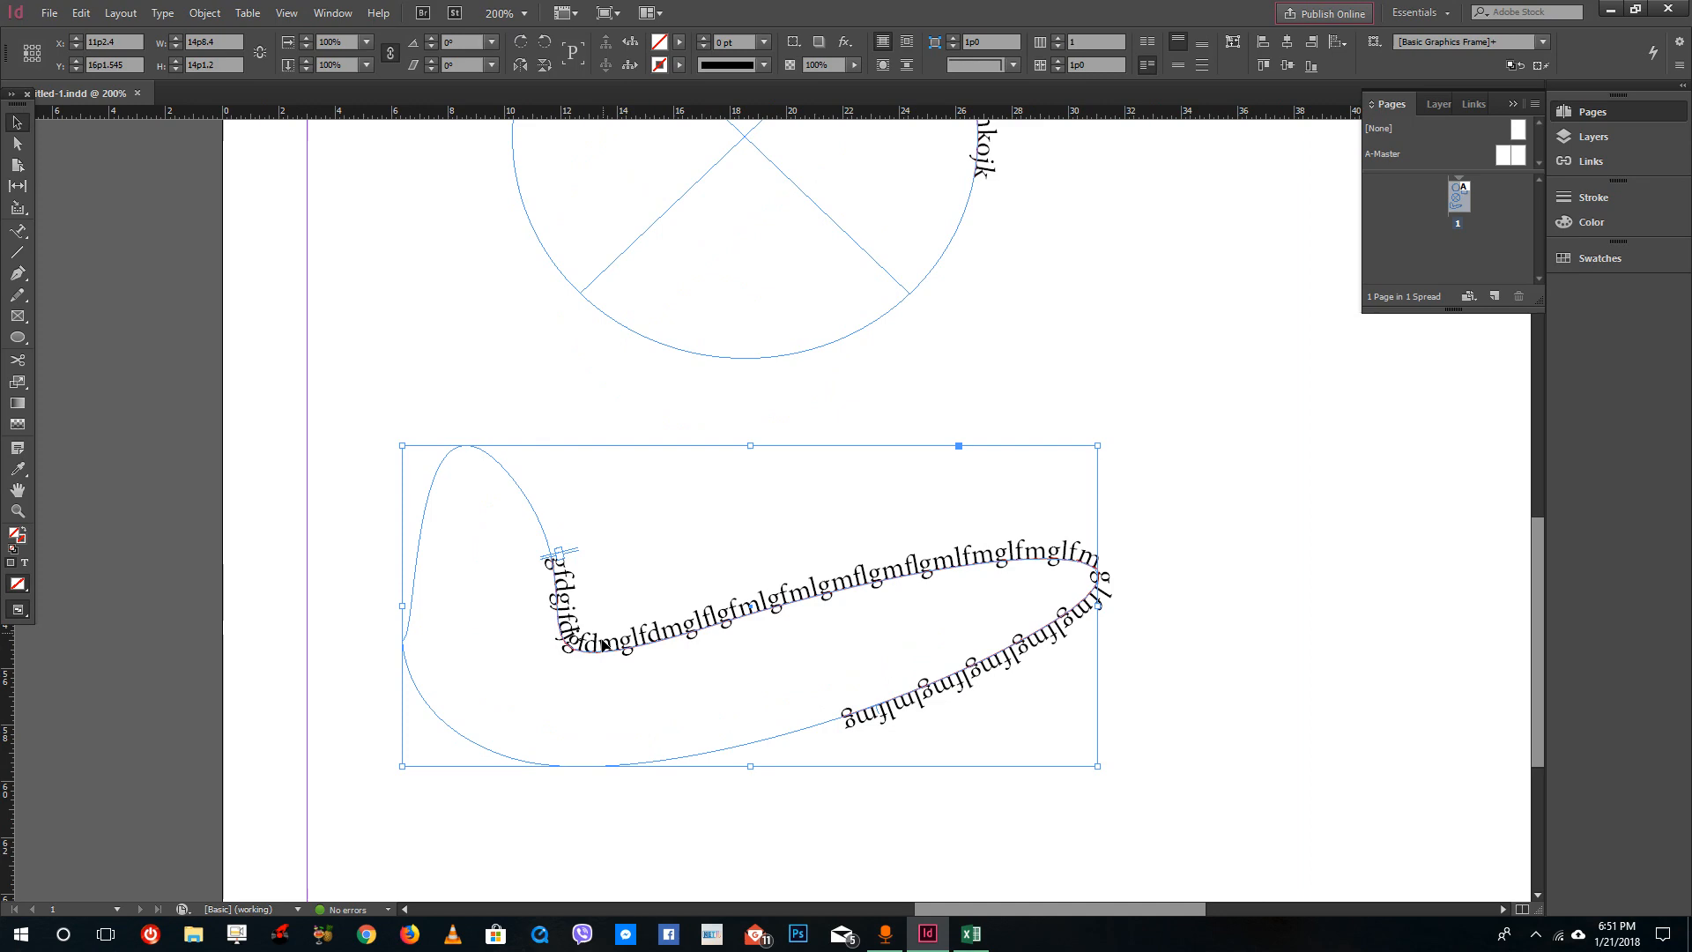
{"action": "left_click", "coordinate": [205, 14]}
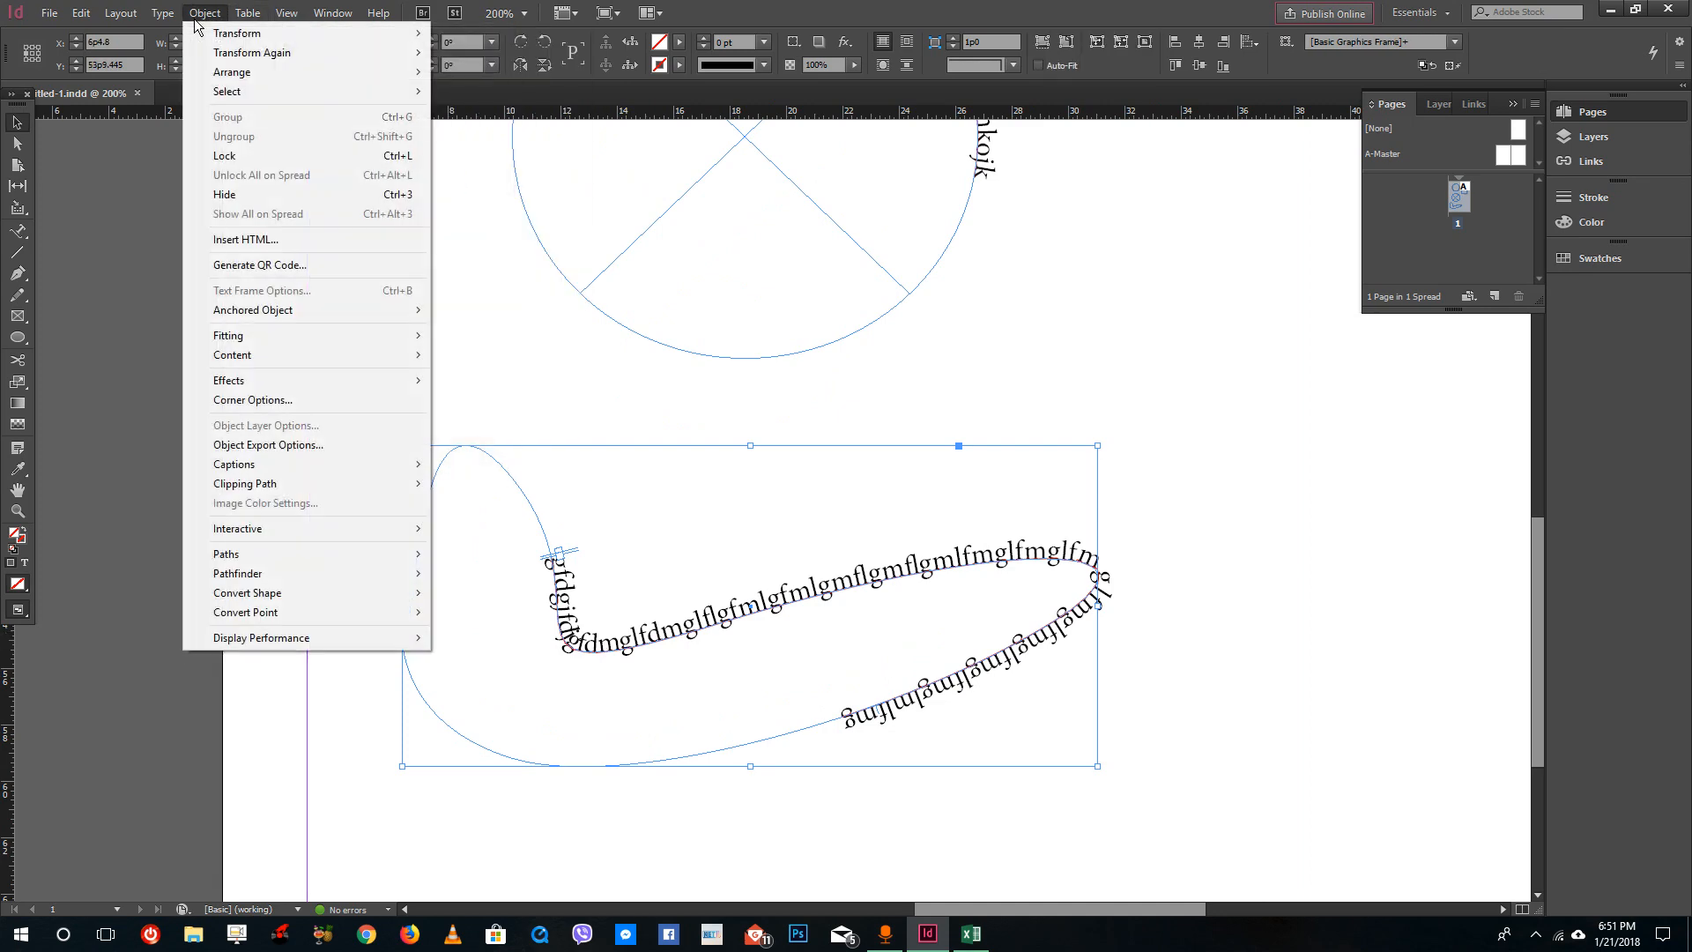
{"action": "mouse_move", "coordinate": [162, 13]}
{"action": "mouse_move", "coordinate": [341, 313]}
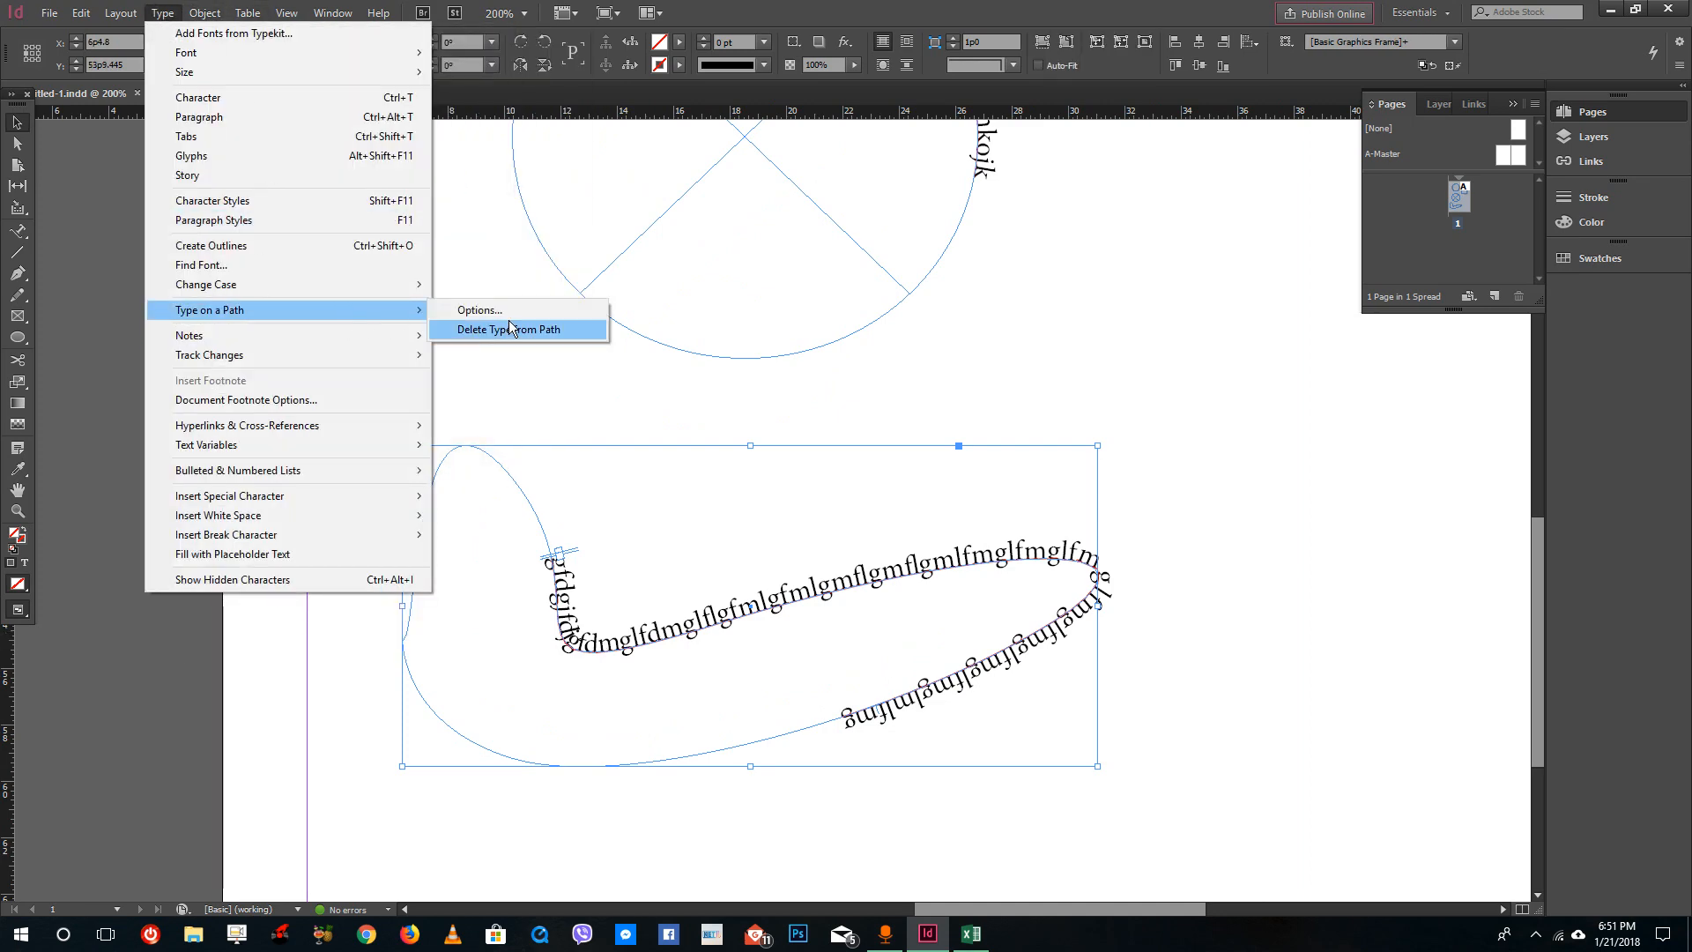
{"action": "left_click", "coordinate": [508, 316]}
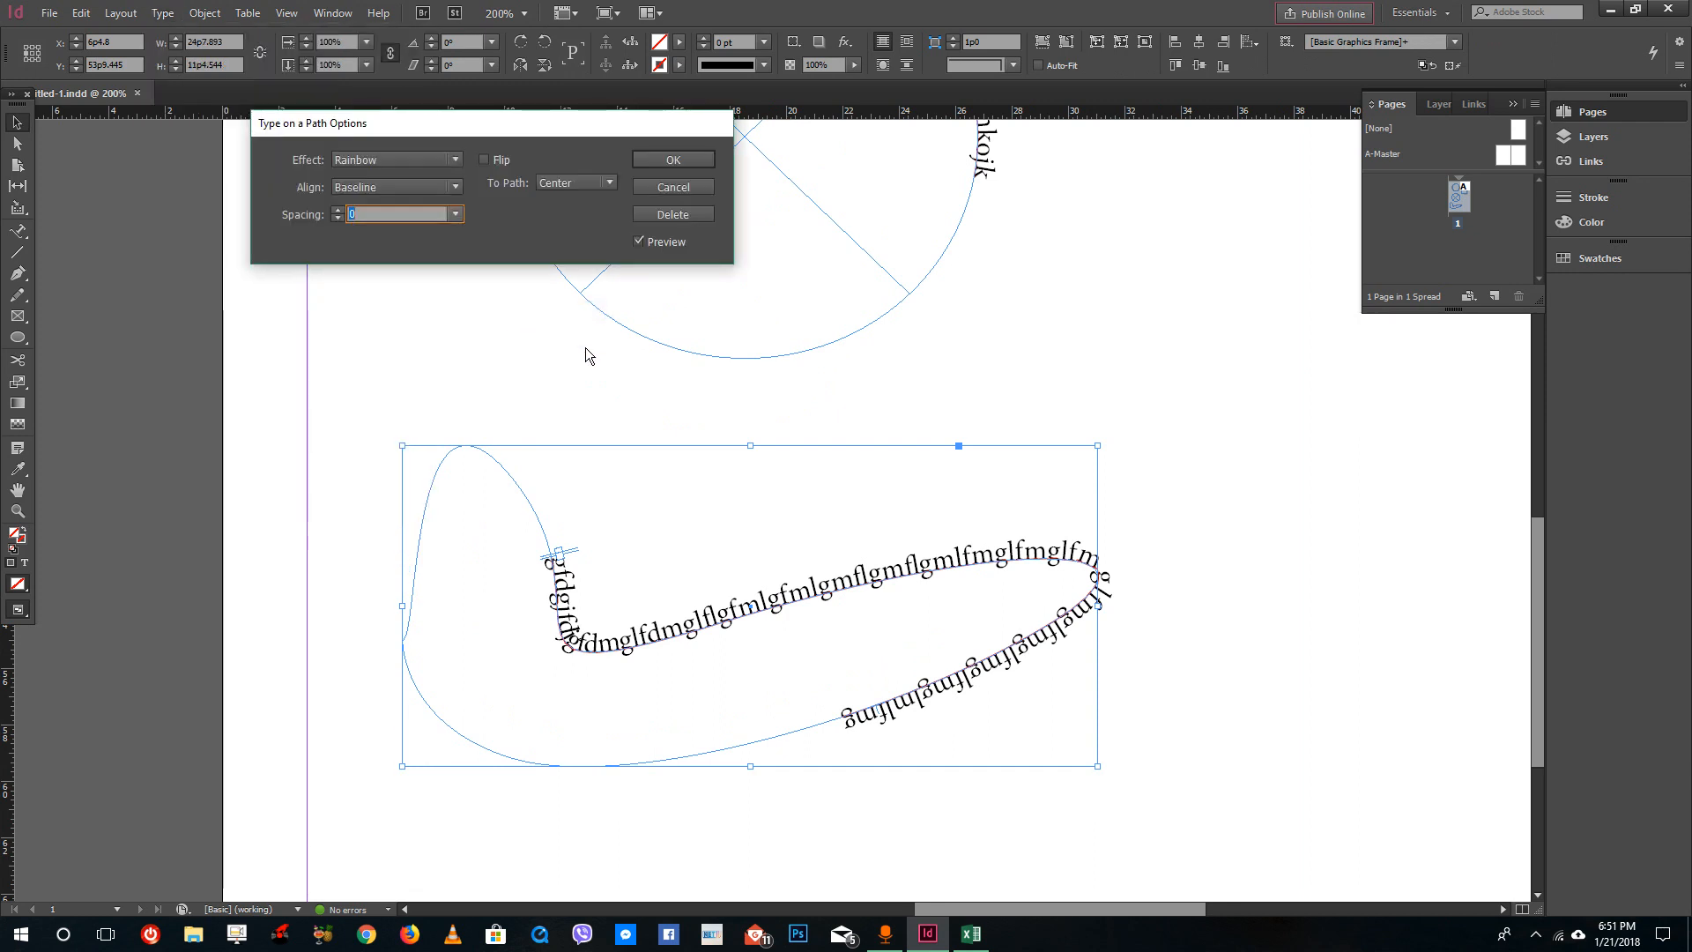
{"action": "left_click", "coordinate": [426, 160]}
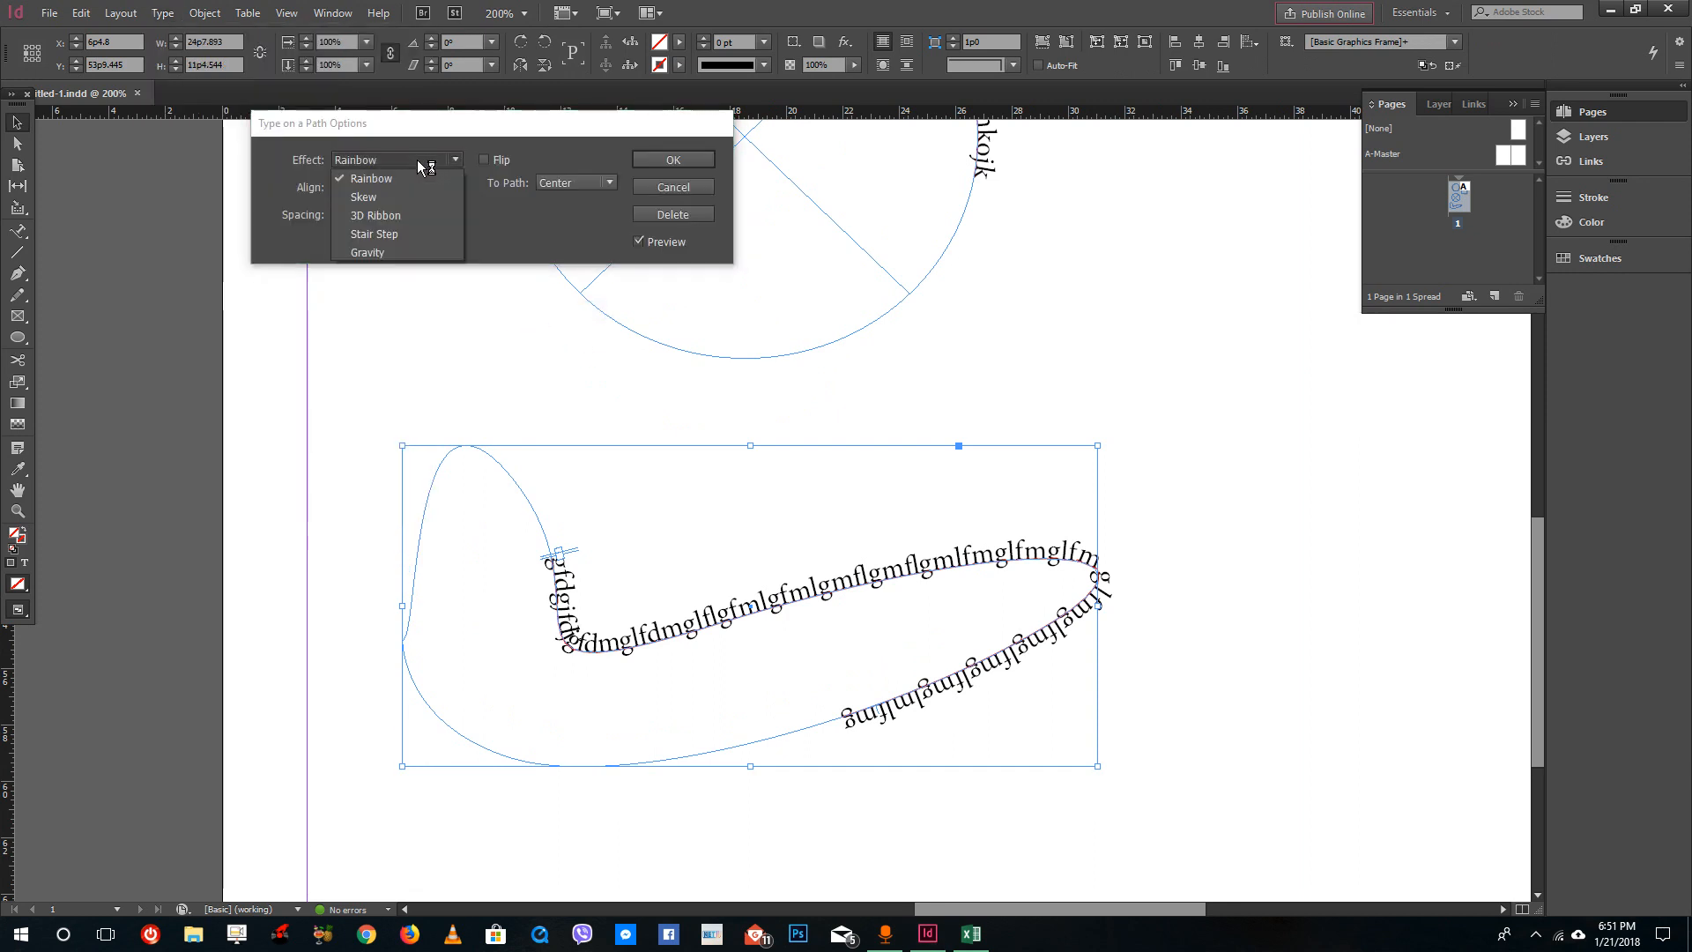
{"action": "left_click", "coordinate": [370, 252]}
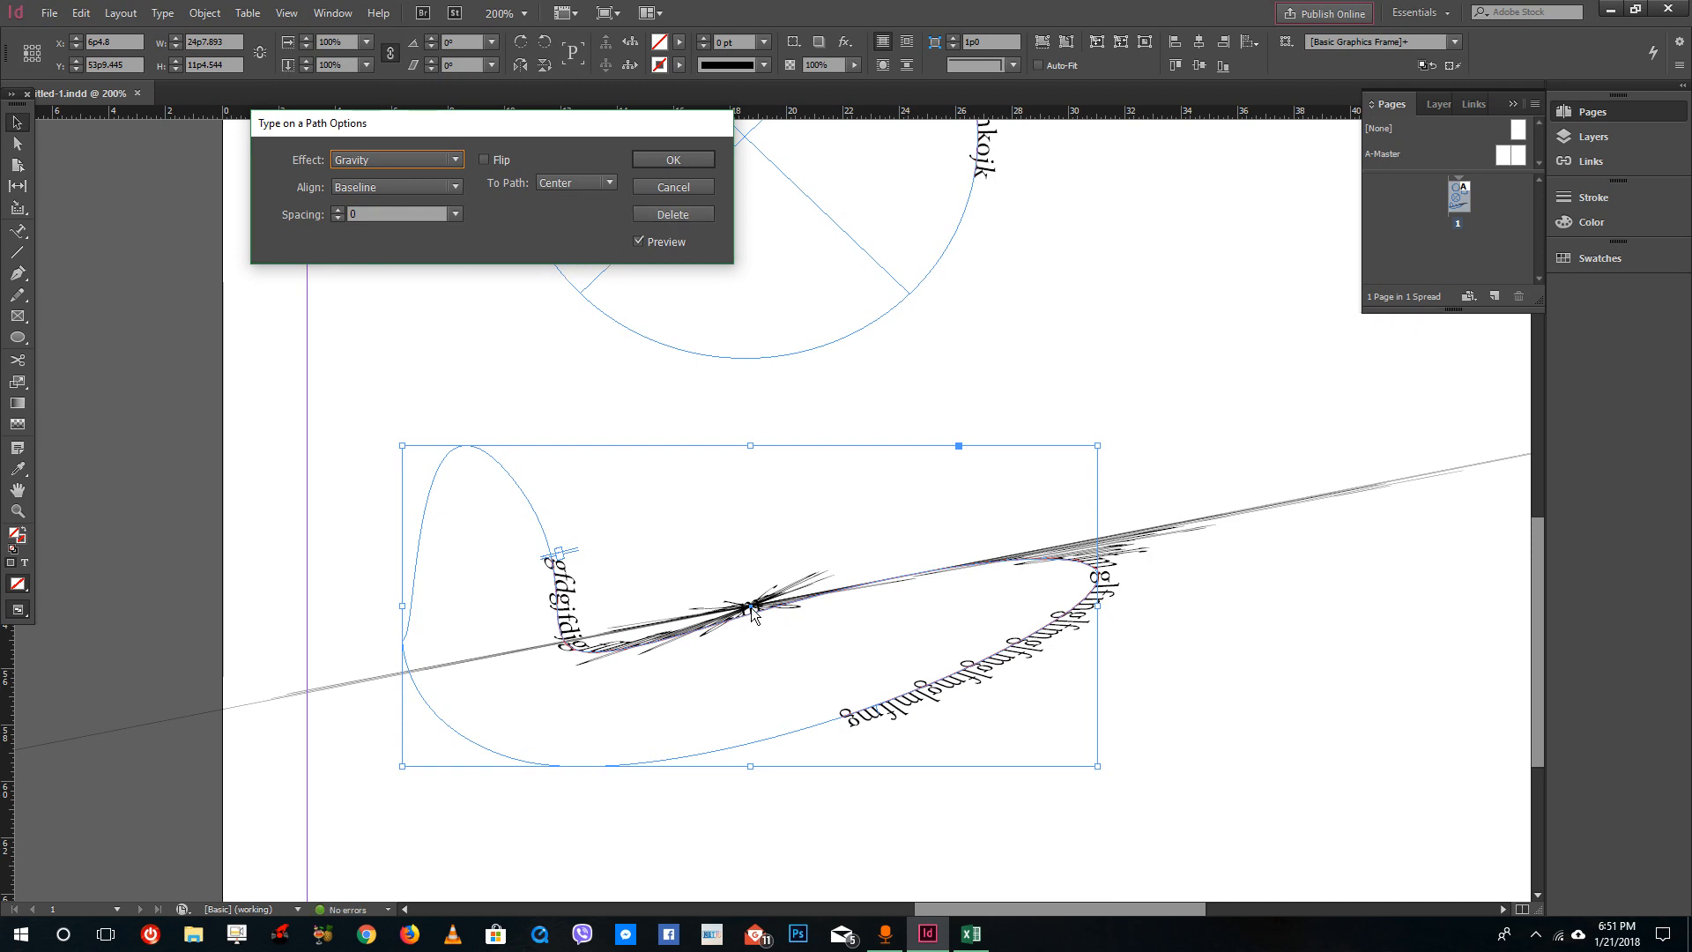
{"action": "left_click", "coordinate": [402, 162]}
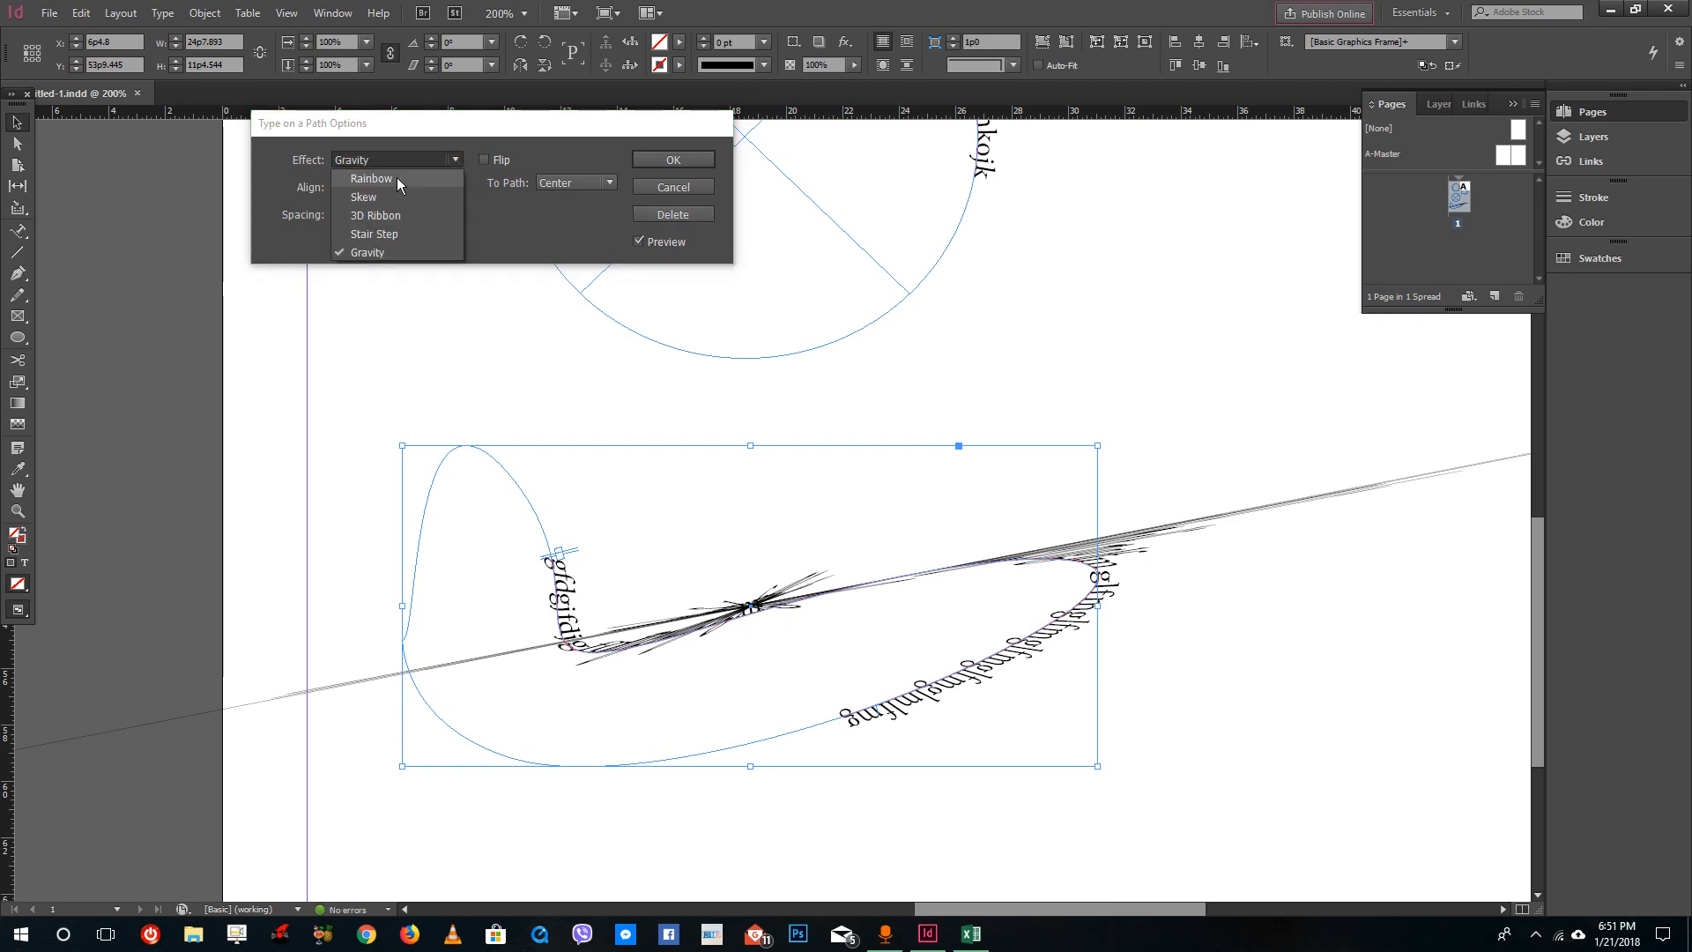
{"action": "left_click", "coordinate": [397, 180]}
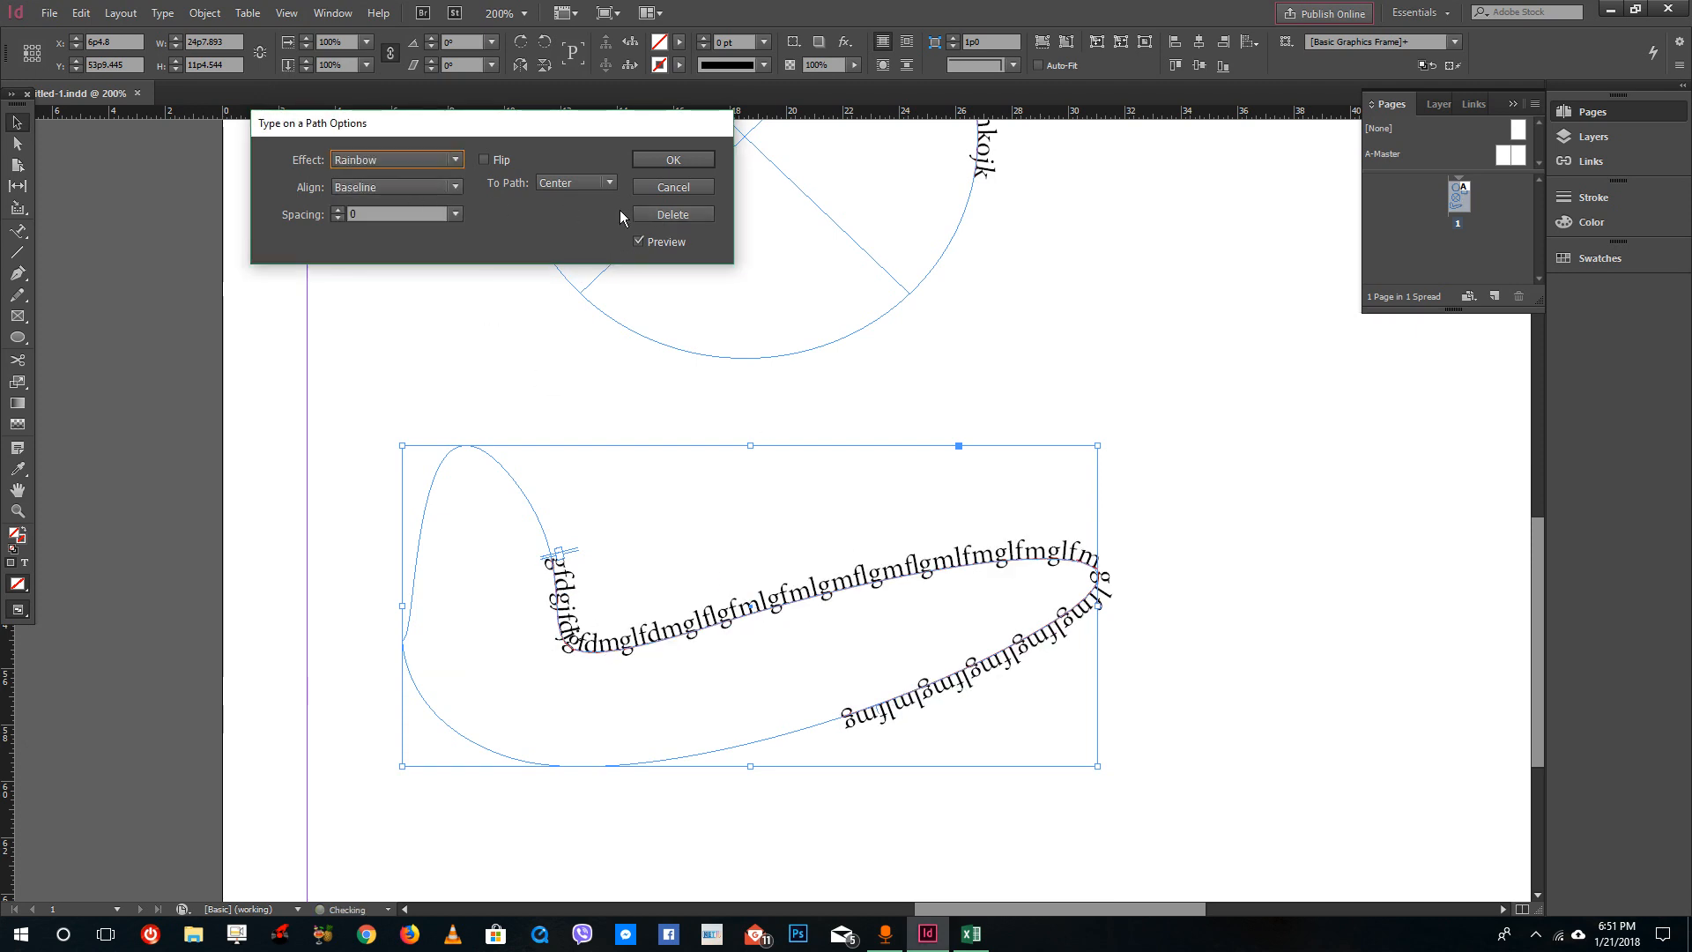
{"action": "left_click", "coordinate": [670, 186]}
- Delete the type from the freeform shape's path
{"action": "scroll", "coordinate": [798, 397], "scroll_direction": "up", "scroll_amount": 3}
{"action": "scroll", "coordinate": [706, 506], "scroll_direction": "down", "scroll_amount": 5}
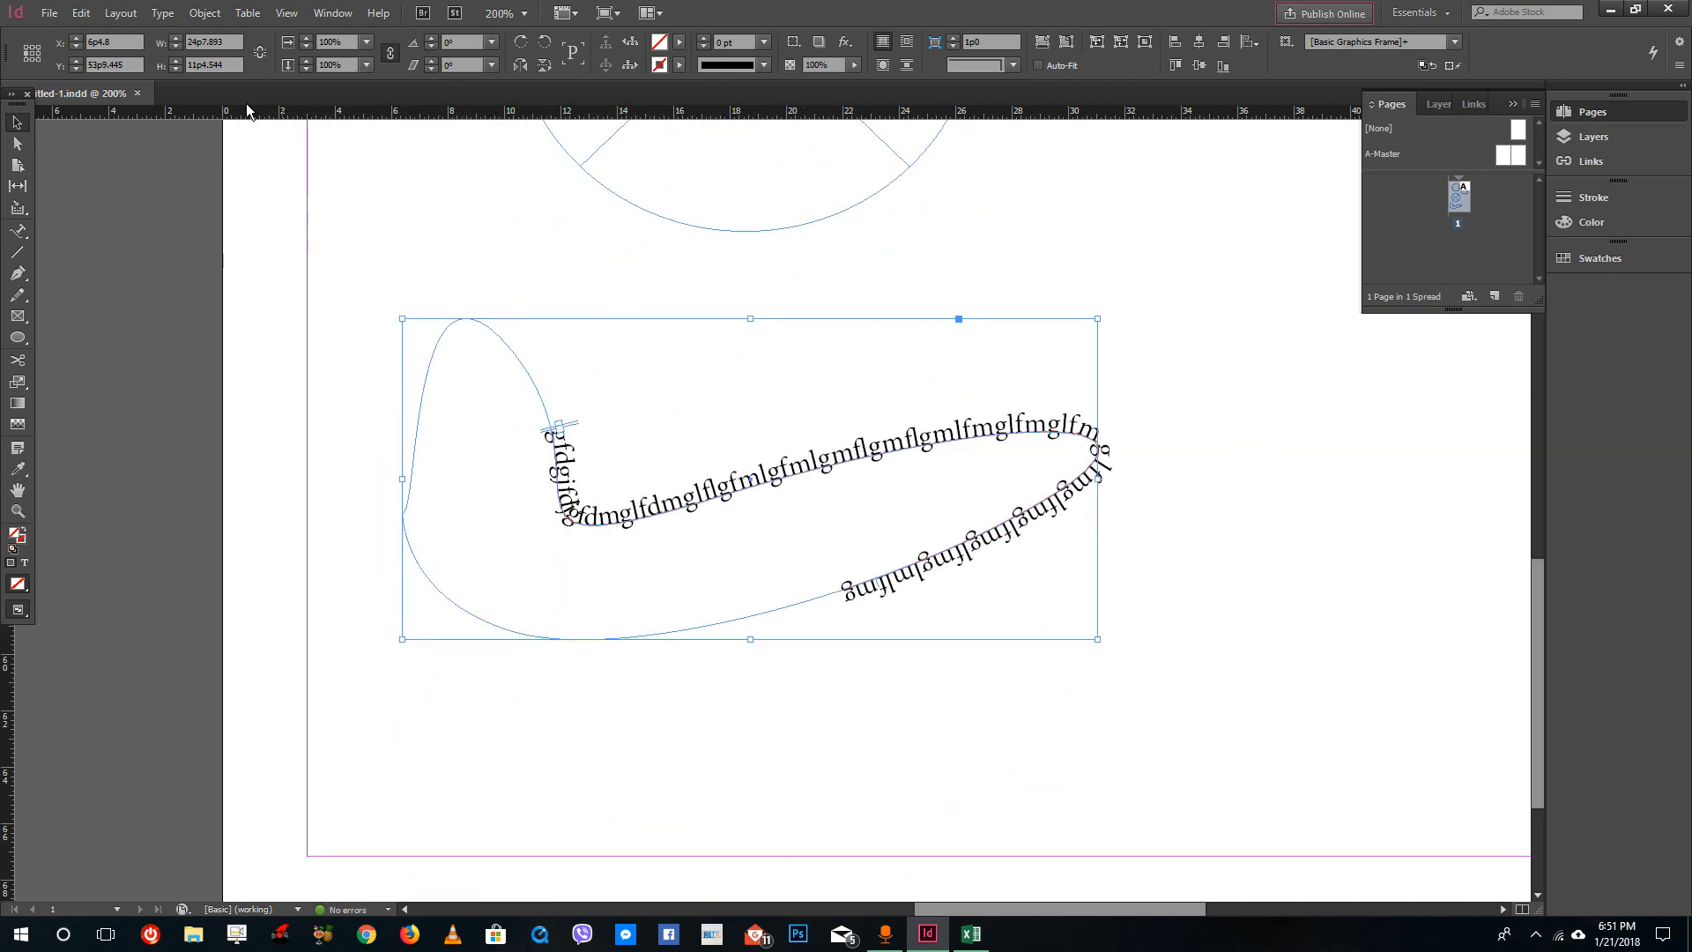
{"action": "left_click", "coordinate": [162, 12]}
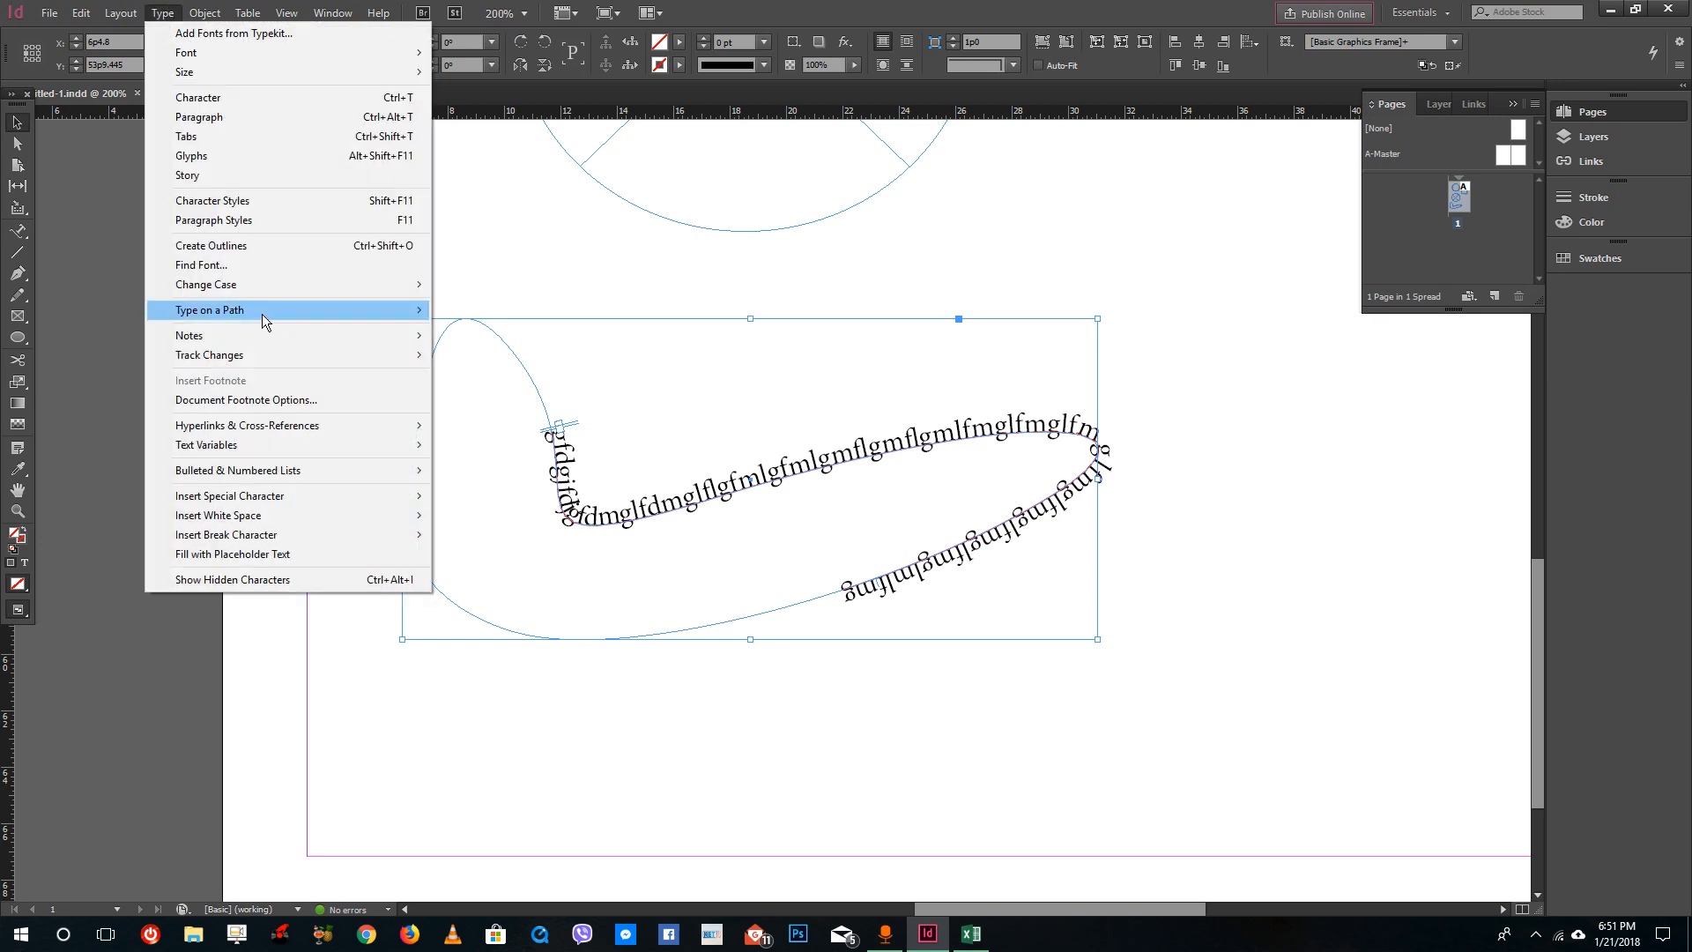
{"action": "mouse_move", "coordinate": [275, 319]}
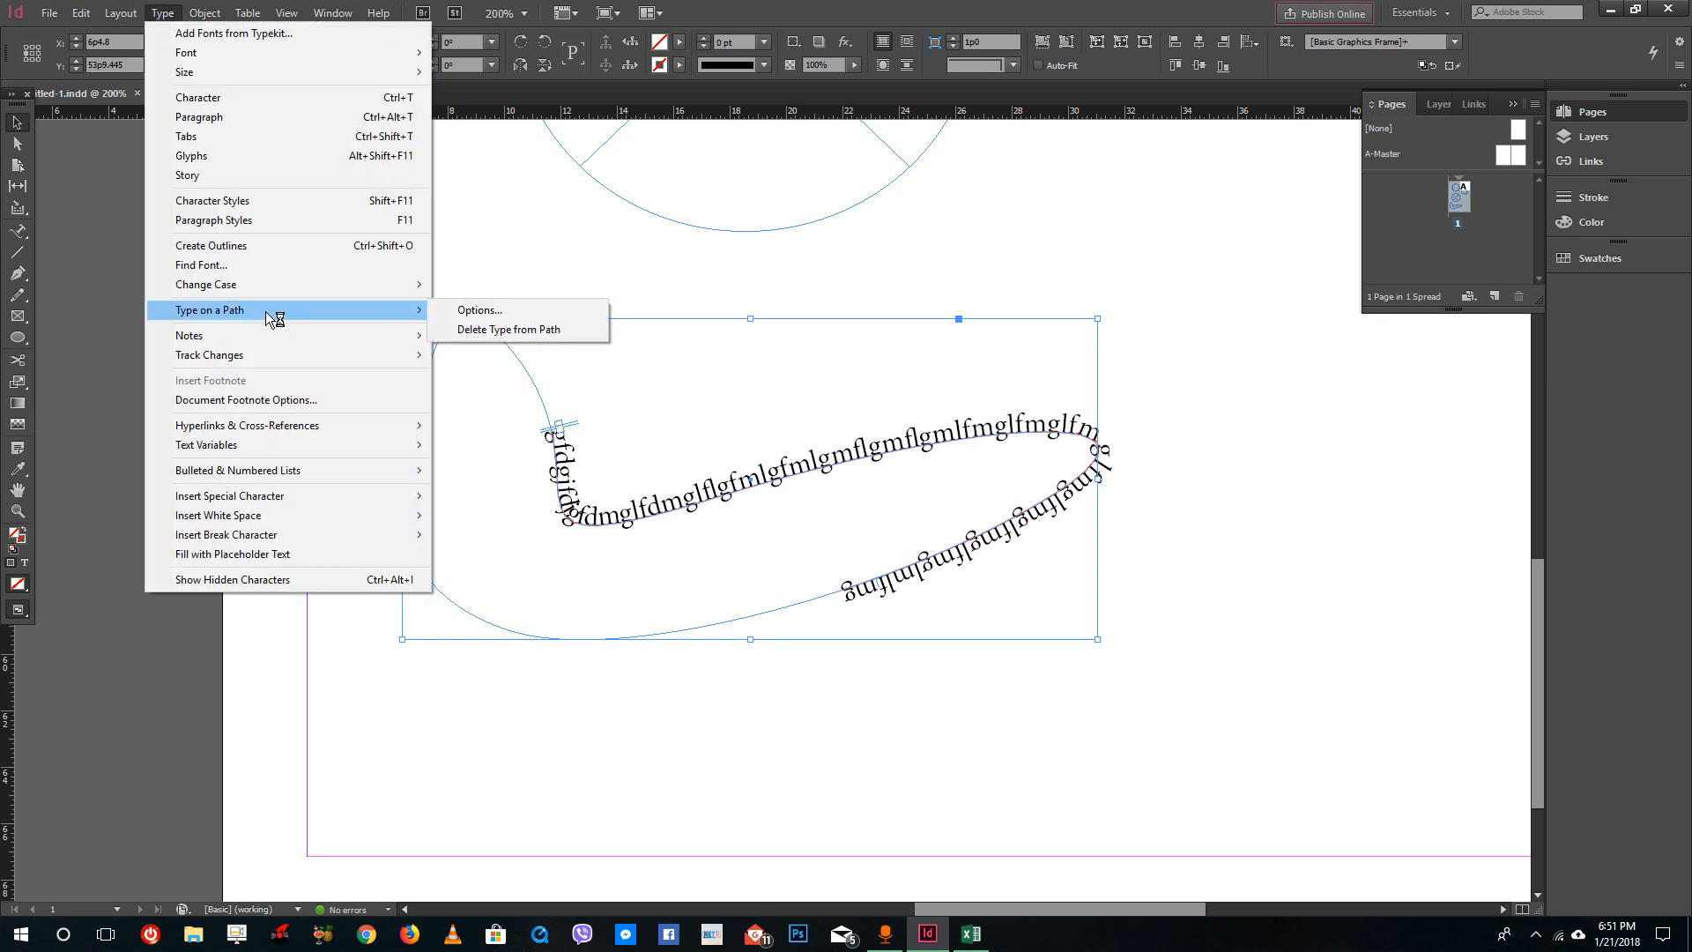
{"action": "left_click", "coordinate": [556, 330]}
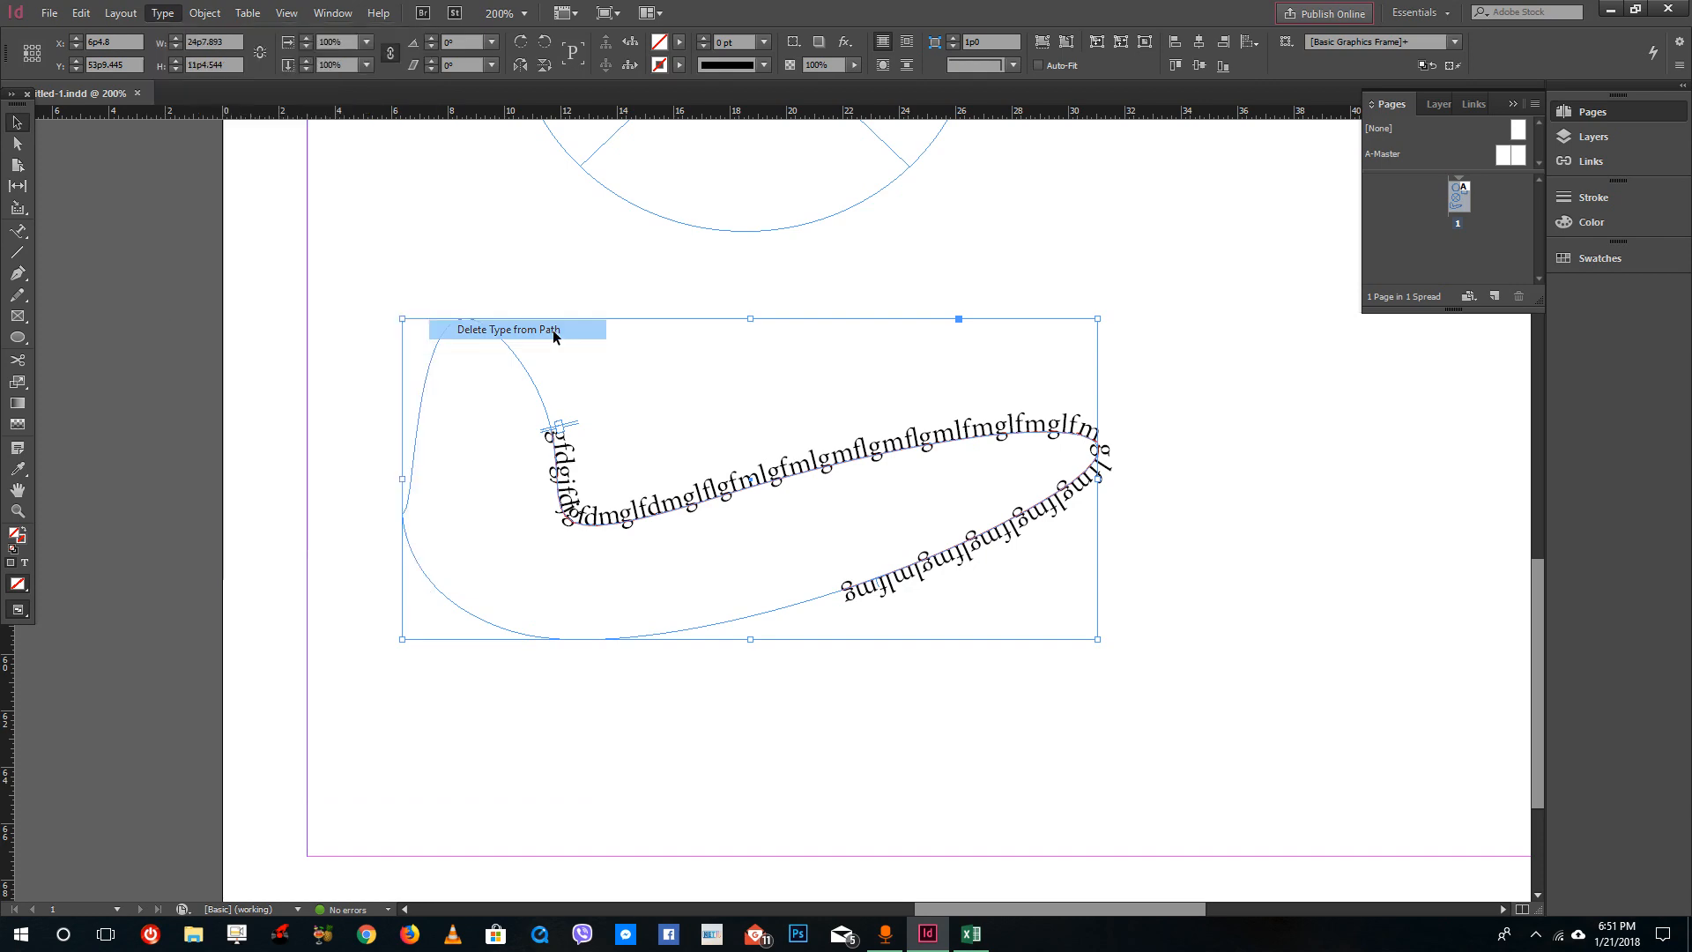
- Delete the type from the path of the crossed ellipse frame
{"action": "scroll", "coordinate": [654, 370], "scroll_direction": "up", "scroll_amount": 10}
{"action": "left_click", "coordinate": [716, 416]}
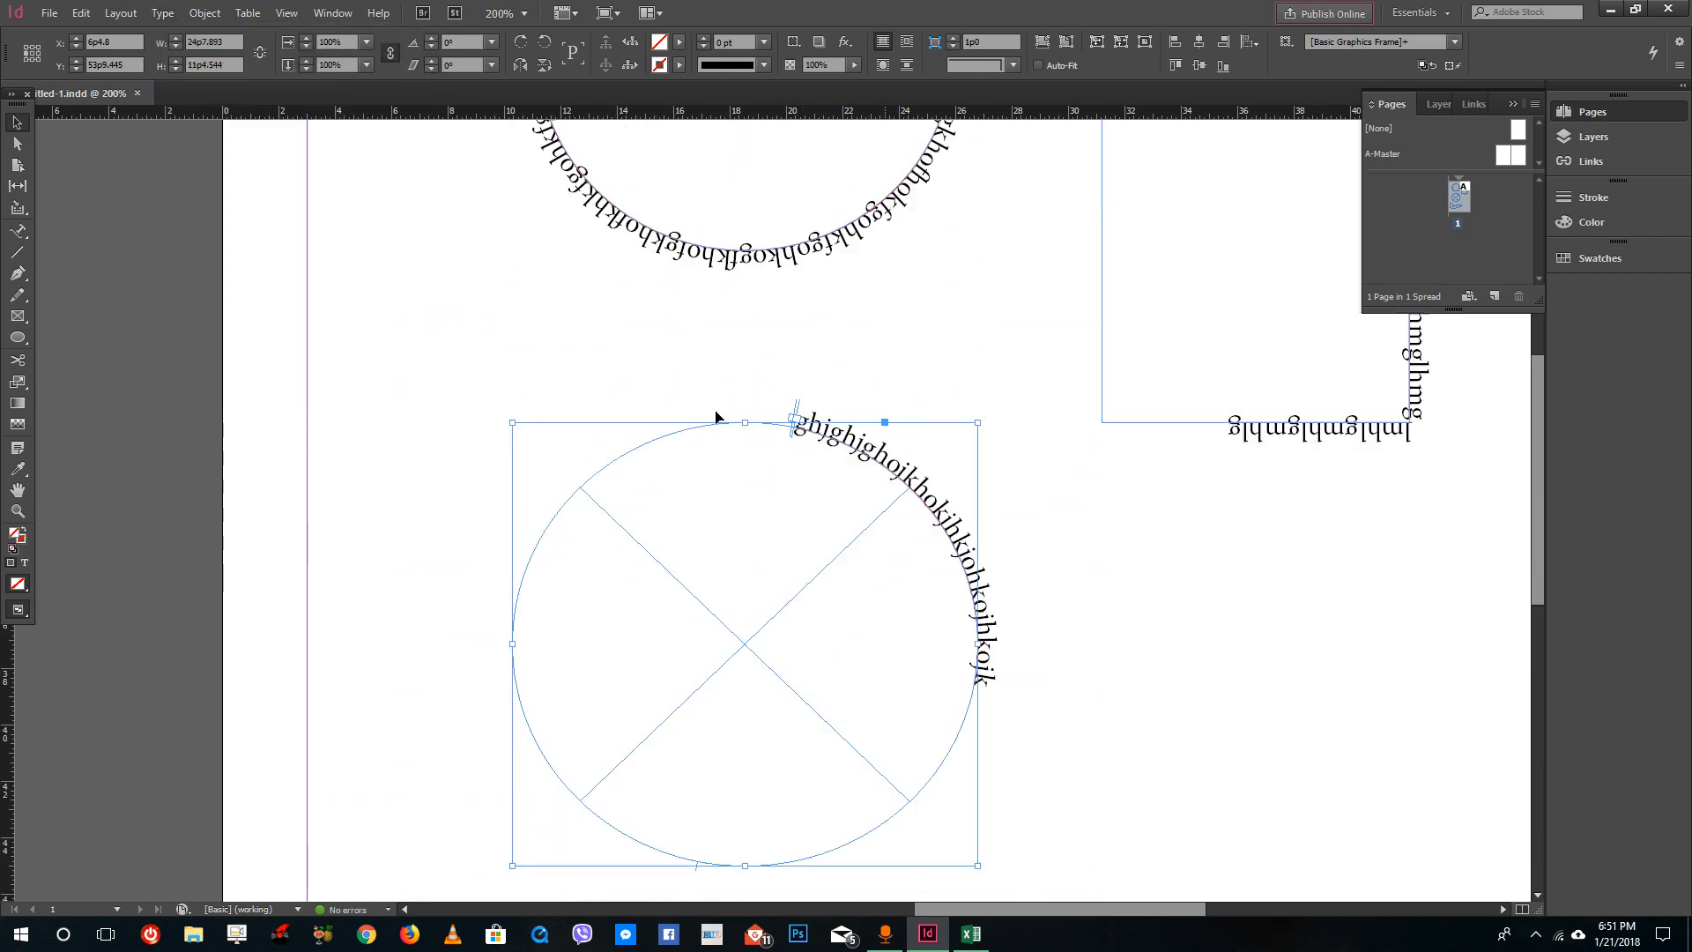
{"action": "left_click", "coordinate": [163, 12]}
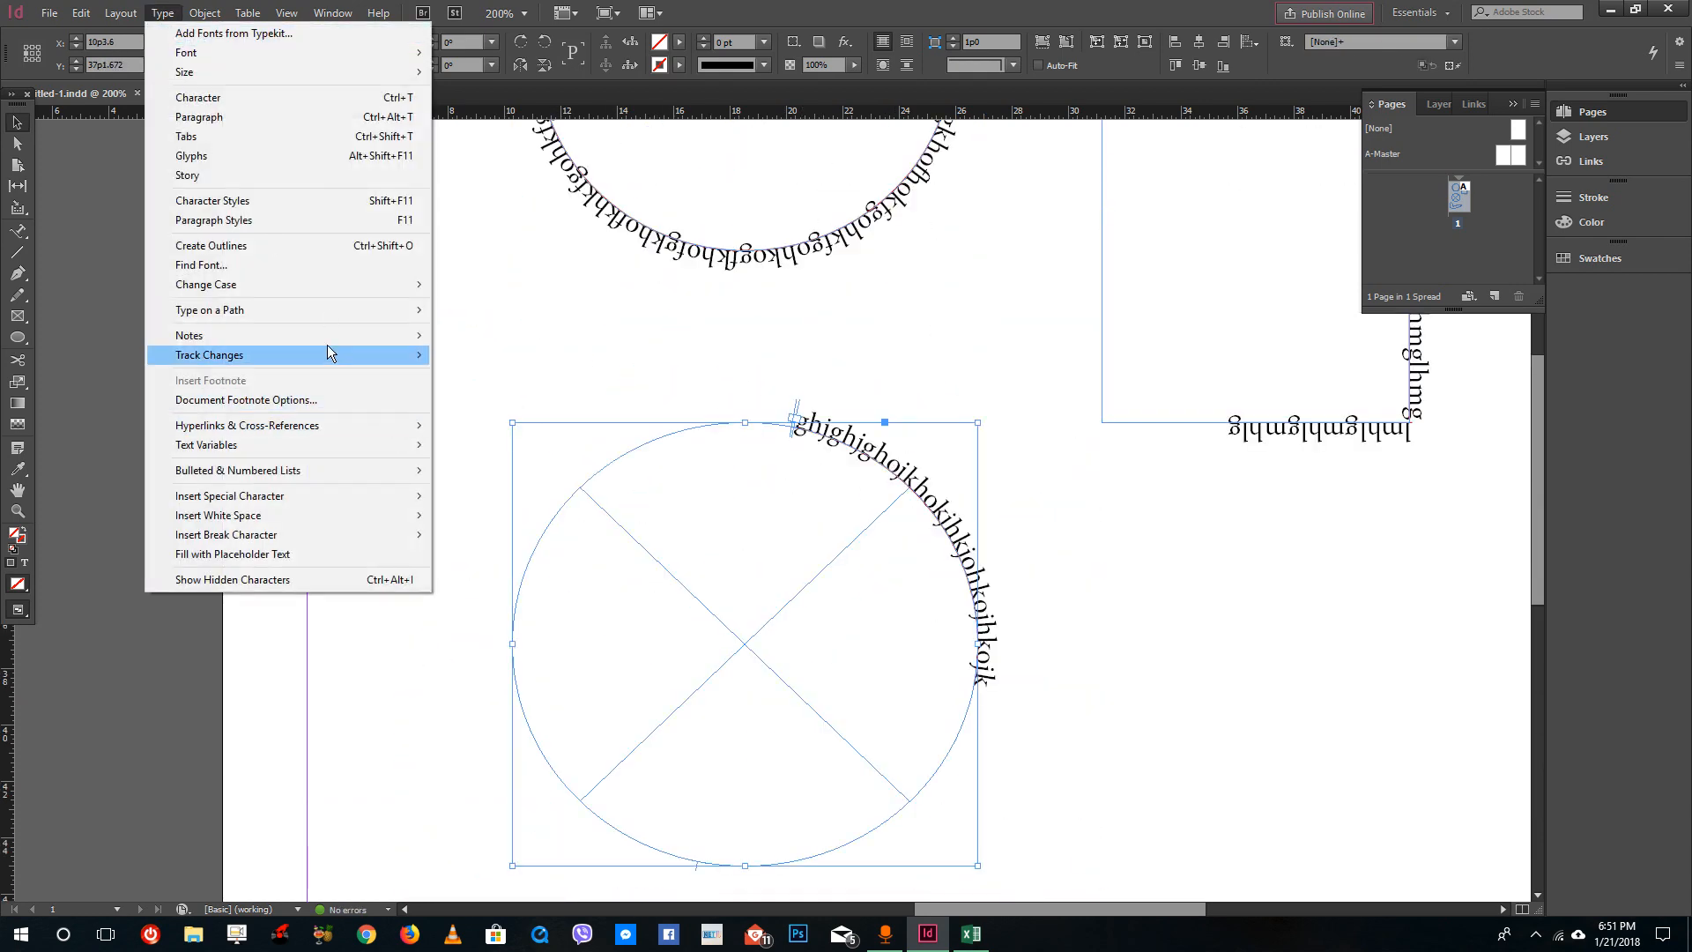
{"action": "mouse_move", "coordinate": [388, 310]}
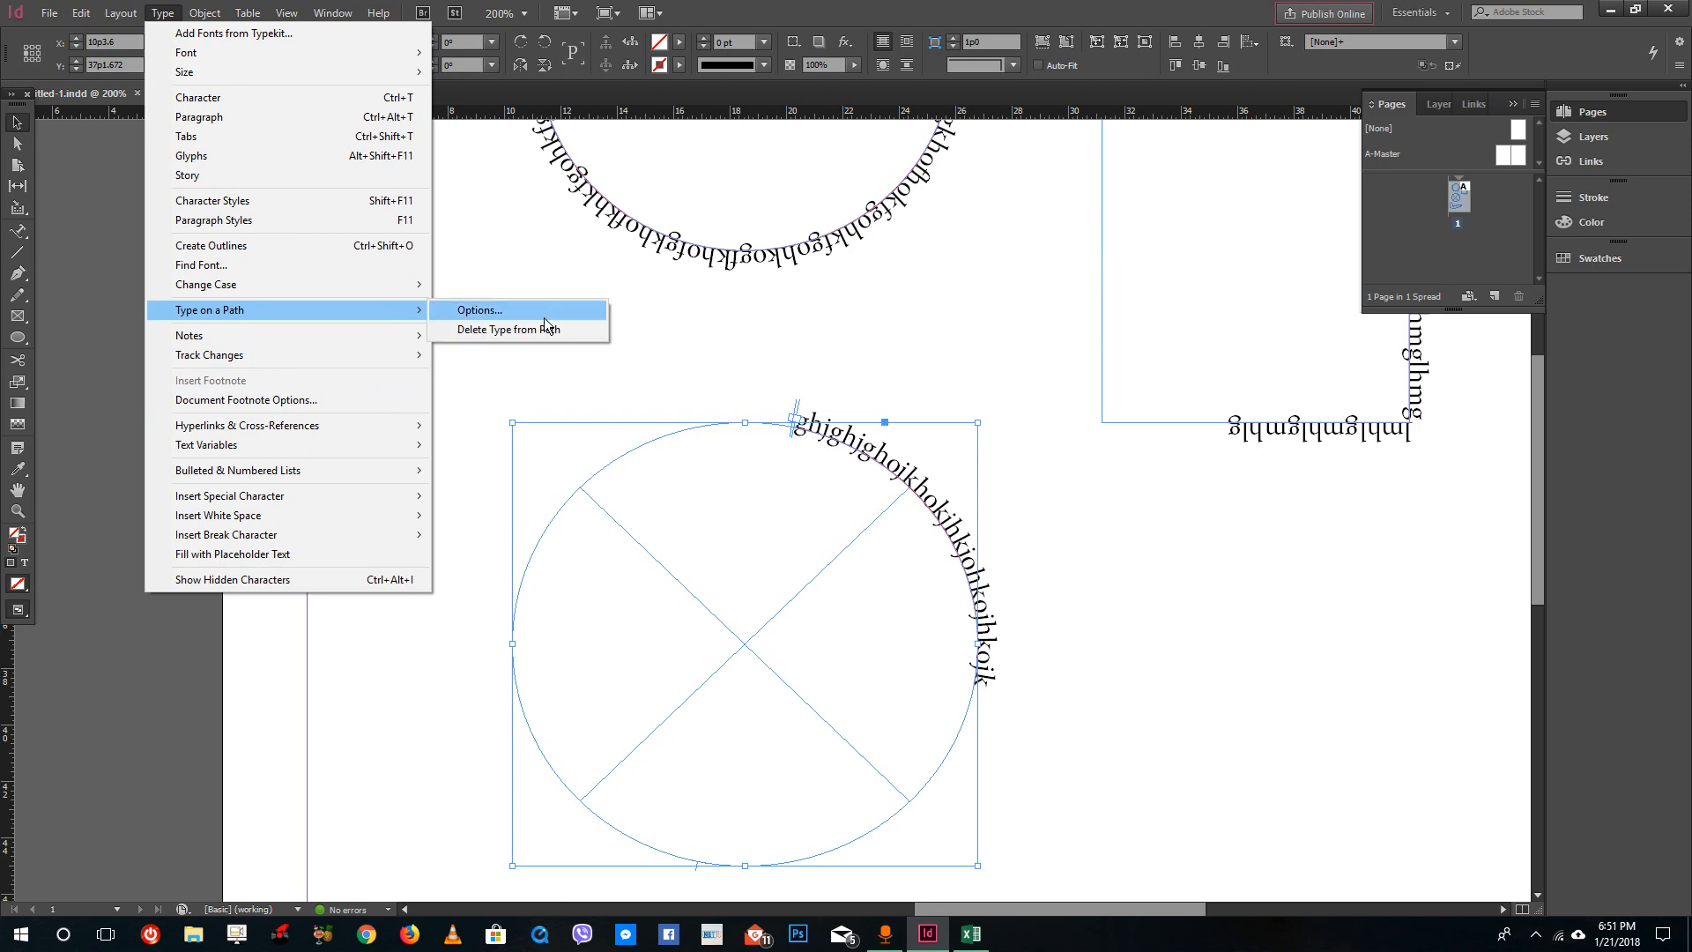
- Delete the type from the upper circle's path
{"action": "scroll", "coordinate": [692, 354], "scroll_direction": "up", "scroll_amount": 3}
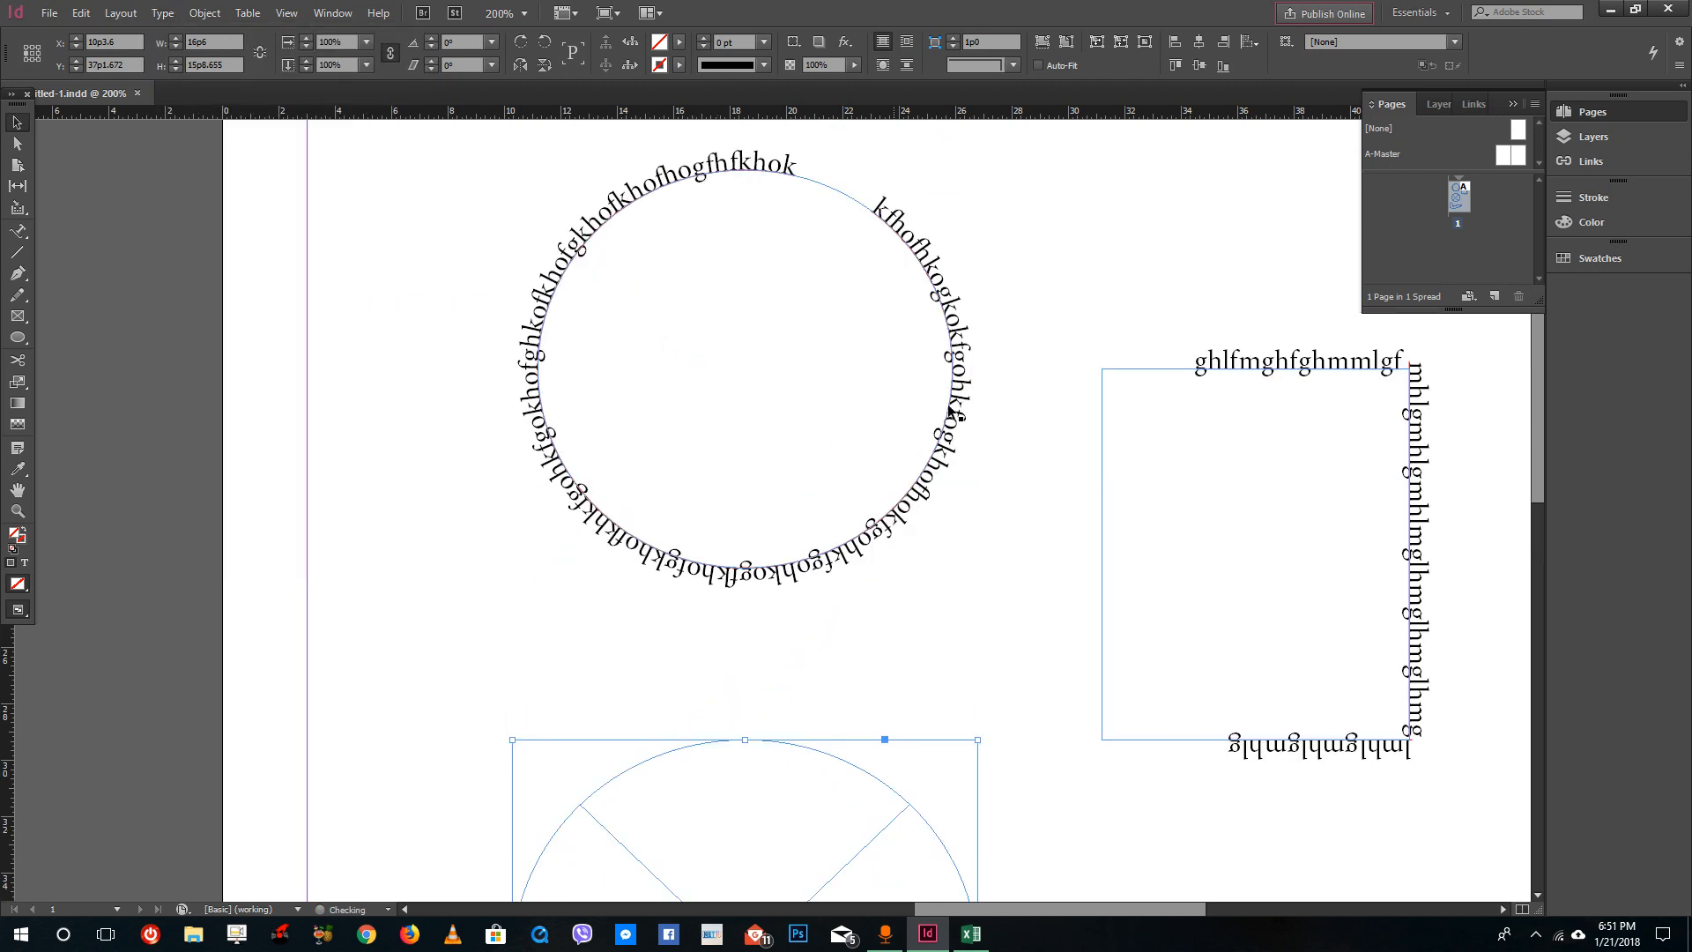
{"action": "left_click", "coordinate": [952, 310]}
{"action": "left_click", "coordinate": [121, 12]}
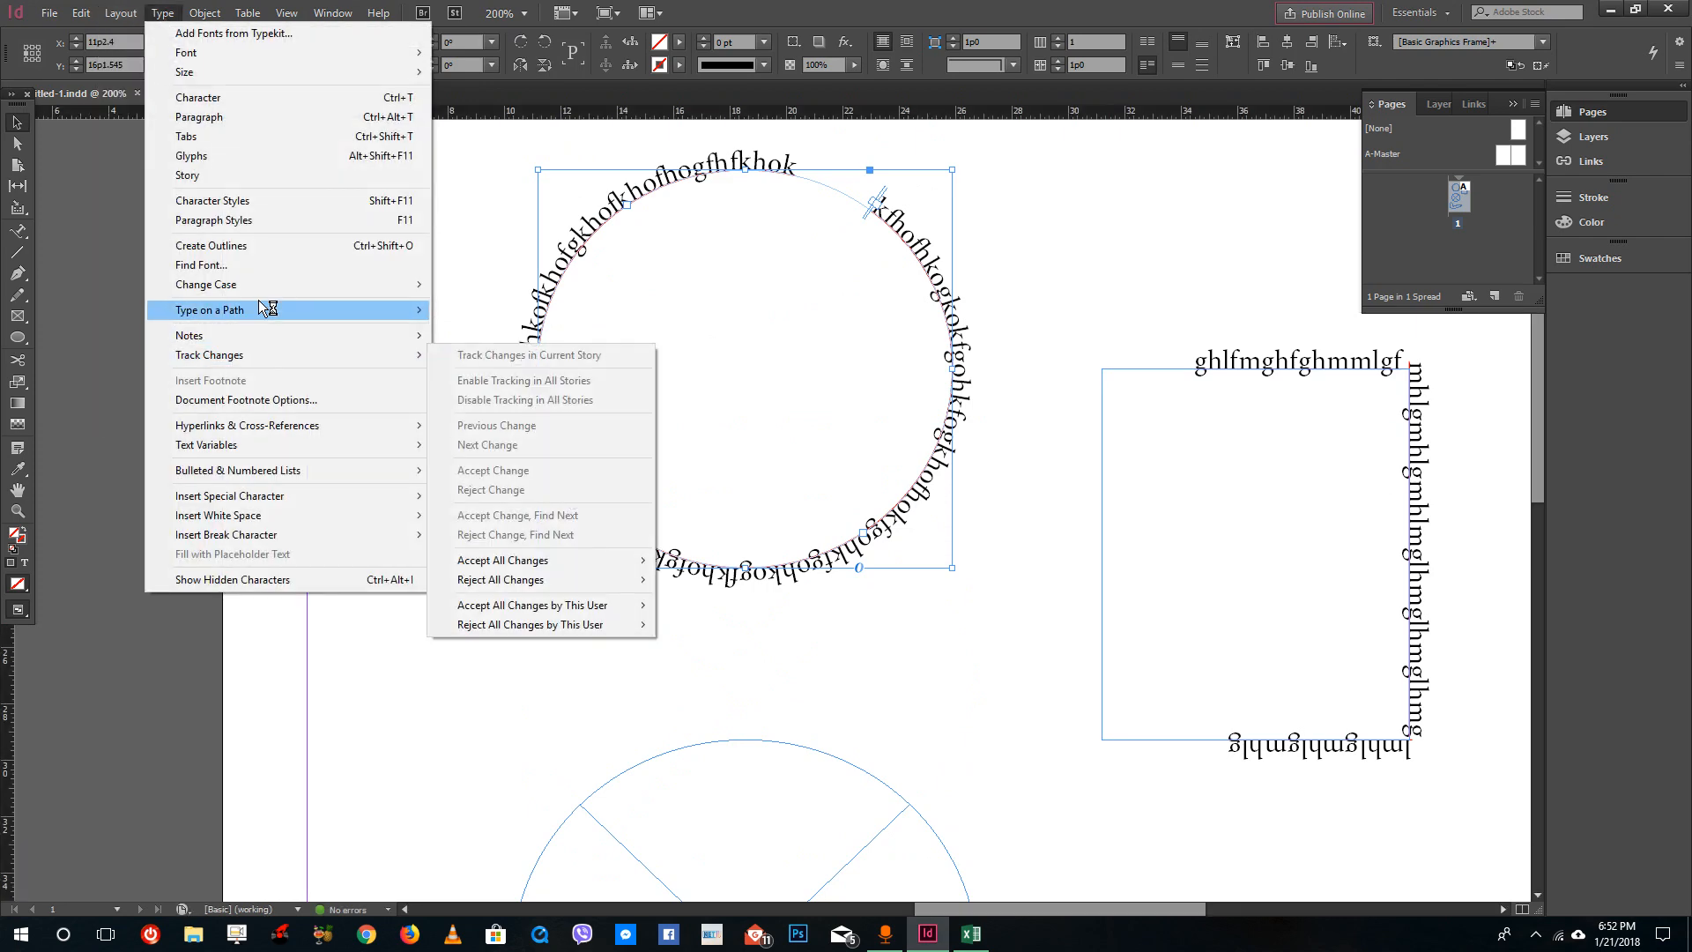
{"action": "mouse_move", "coordinate": [257, 310]}
{"action": "left_click", "coordinate": [594, 333]}
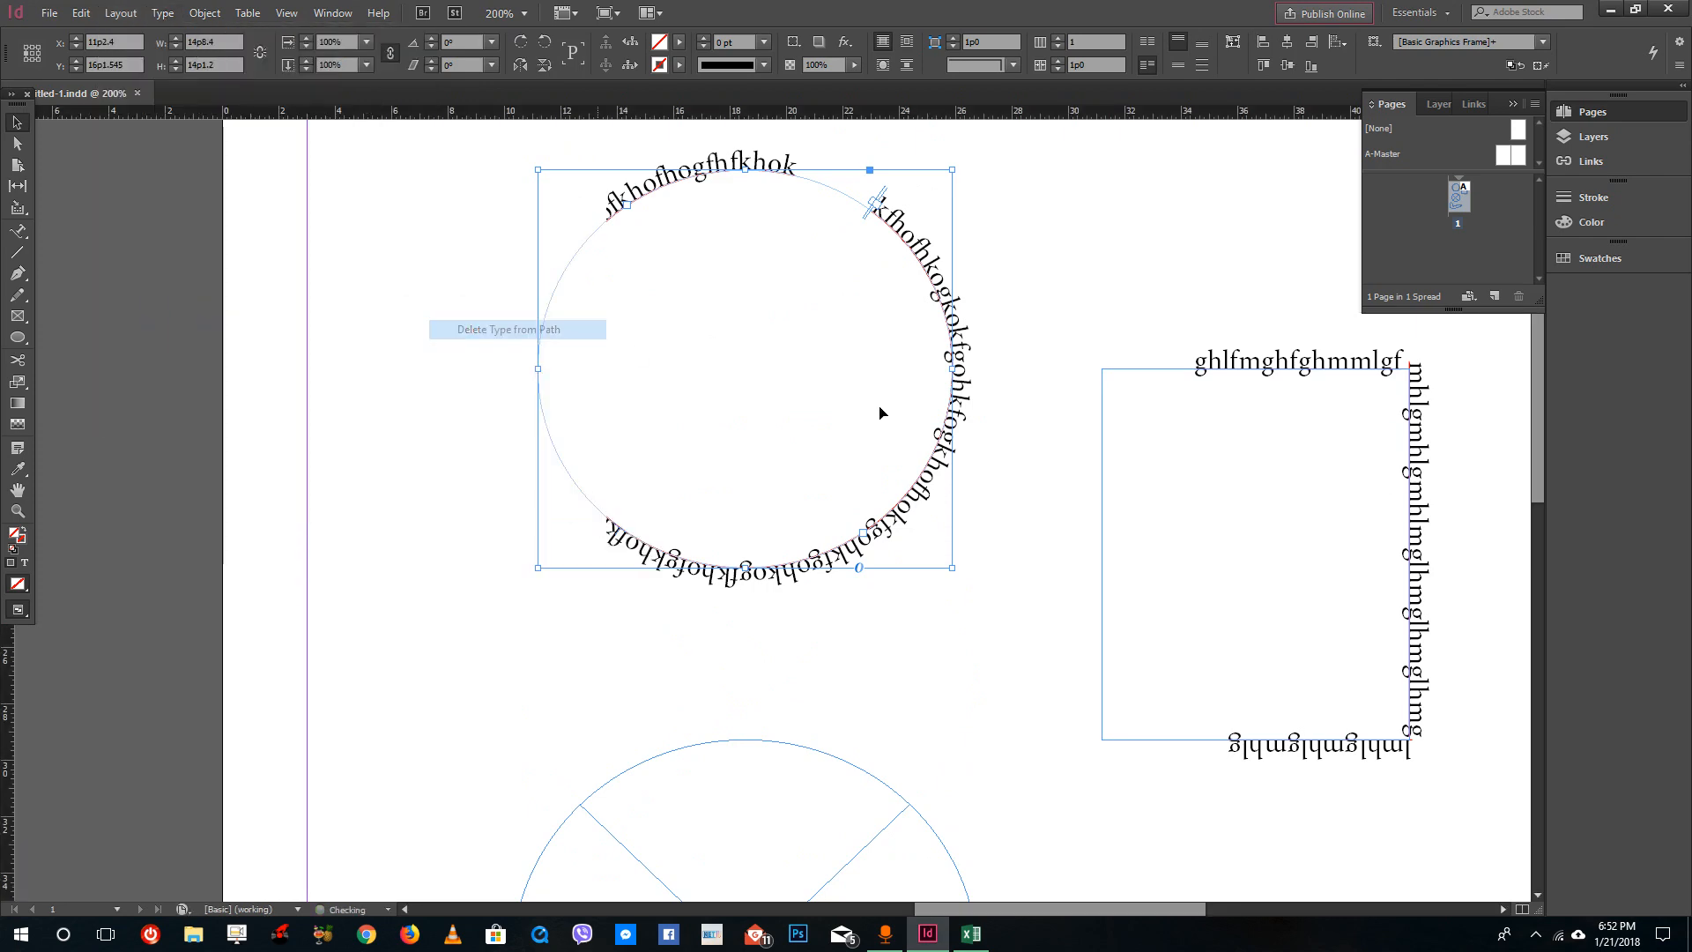
{"action": "key", "text": "ctrl+minus"}
{"action": "key", "text": "ctrl+minus"}
{"action": "key", "text": "ctrl+minus"}
{"action": "key", "text": "ctrl+minus"}
{"action": "key", "text": "alt"}
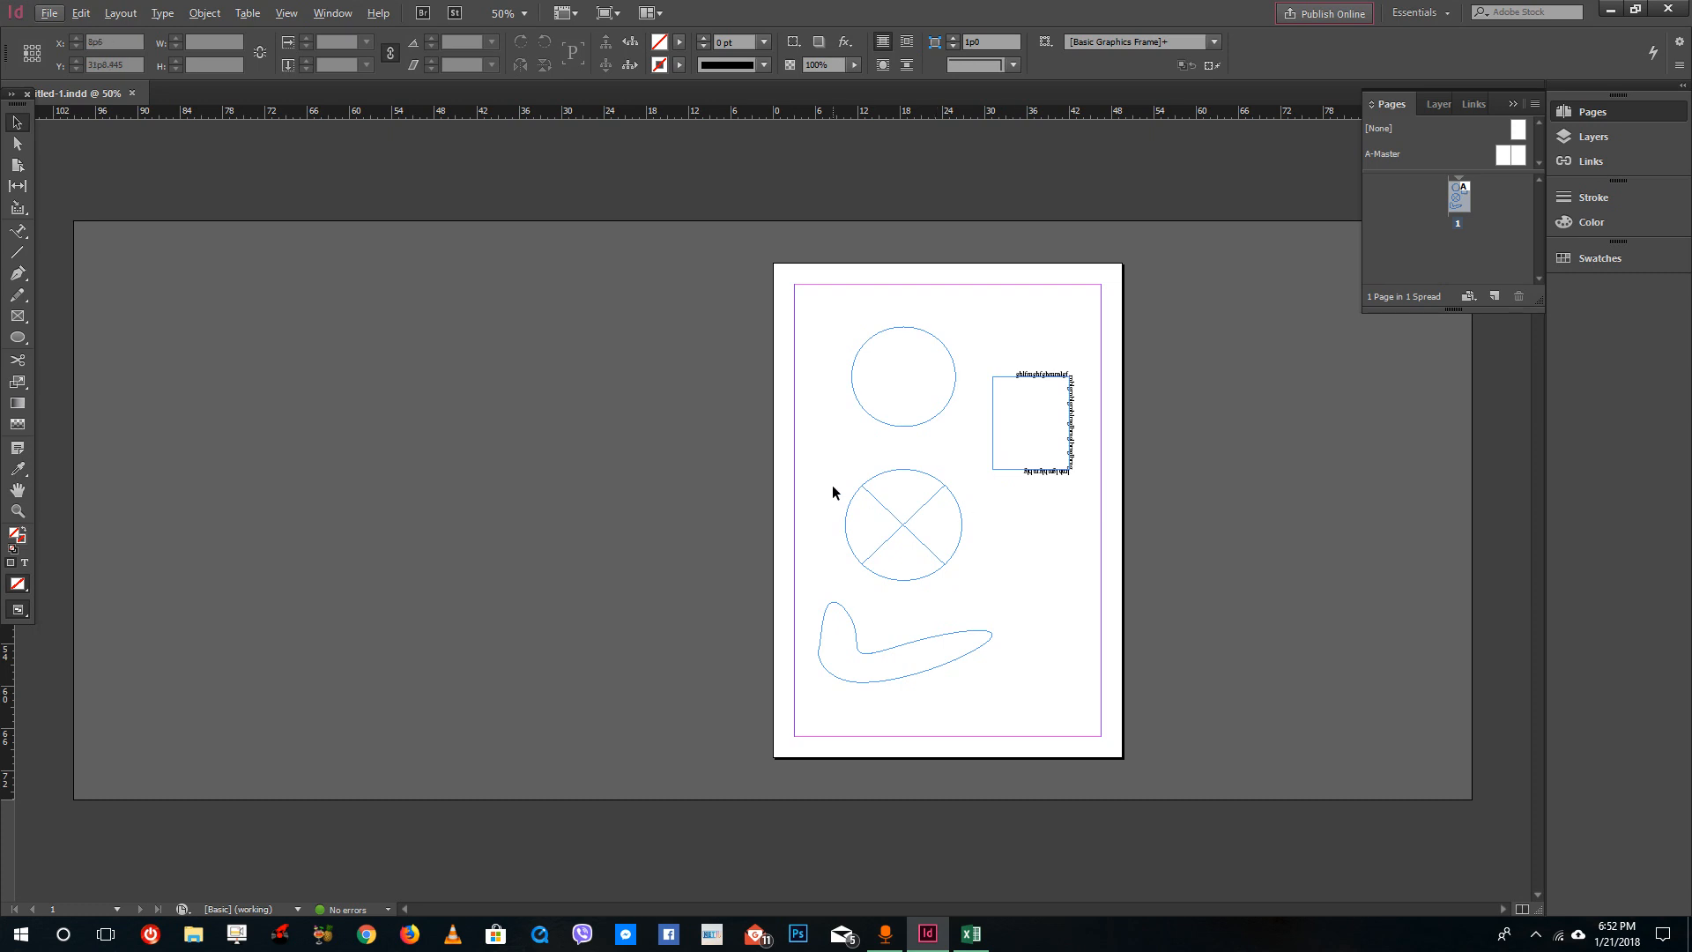